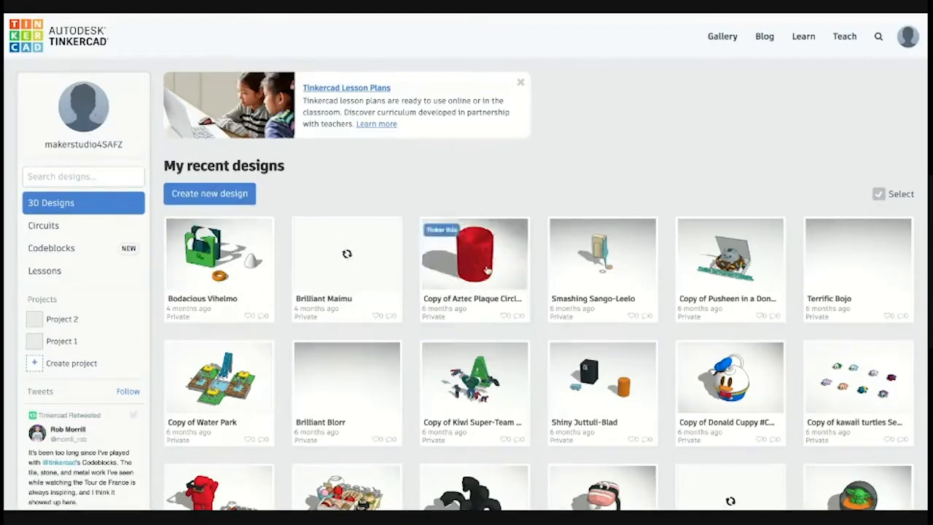
# Look through the dashboard's 3D Designs, Circuits, Codeblocks and Lessons sections.
pyautogui.scroll(-3, 486, 269)
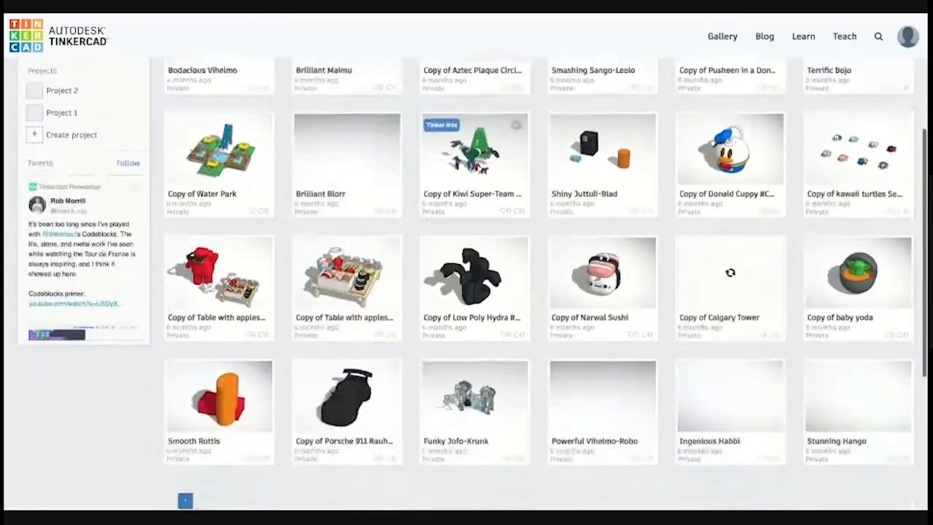
pyautogui.scroll(-1, 586, 46)
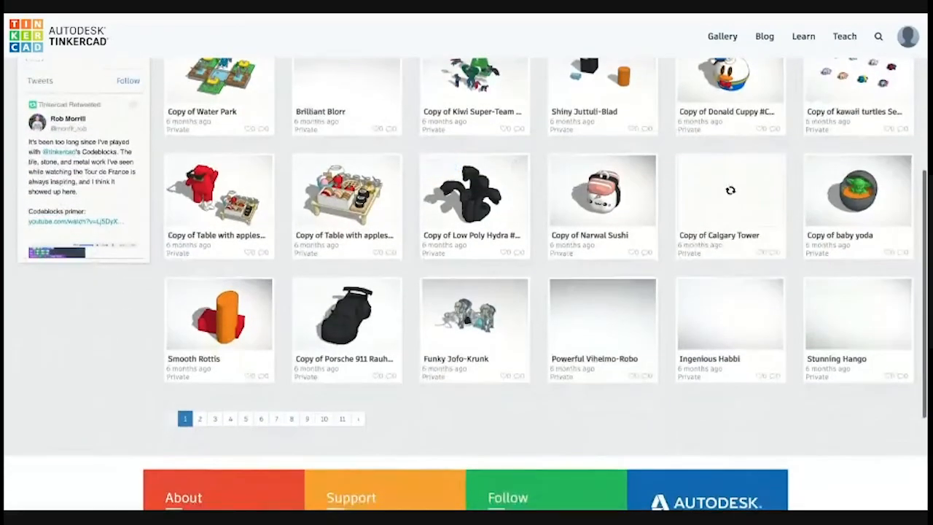
pyautogui.scroll(4, 587, 46)
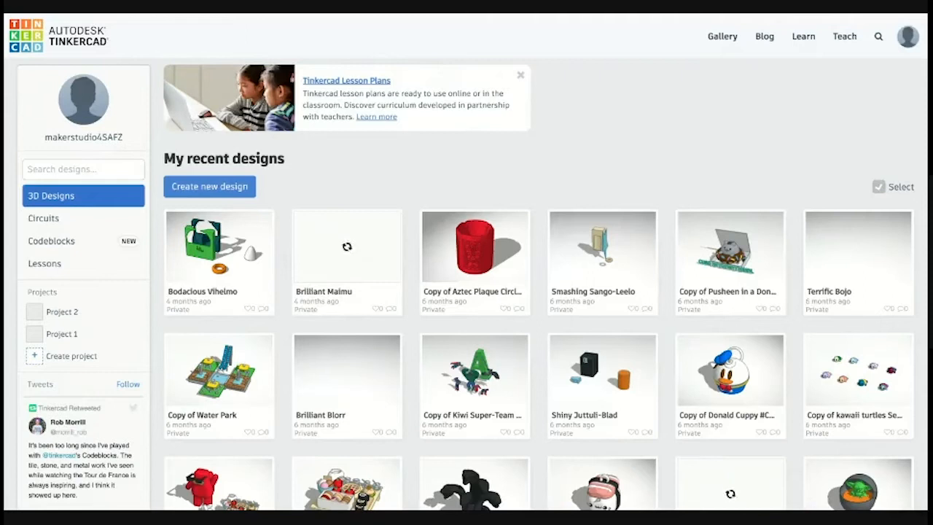
pyautogui.click(62, 217)
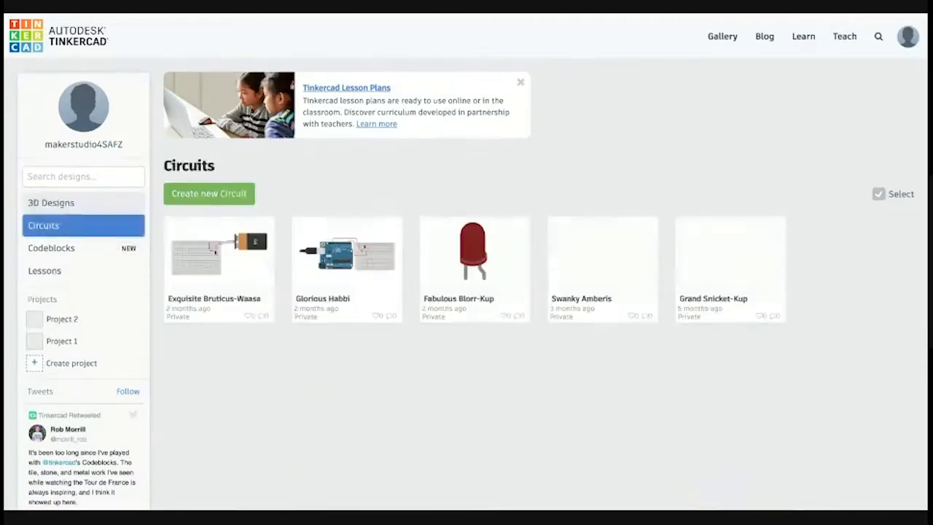
pyautogui.click(67, 248)
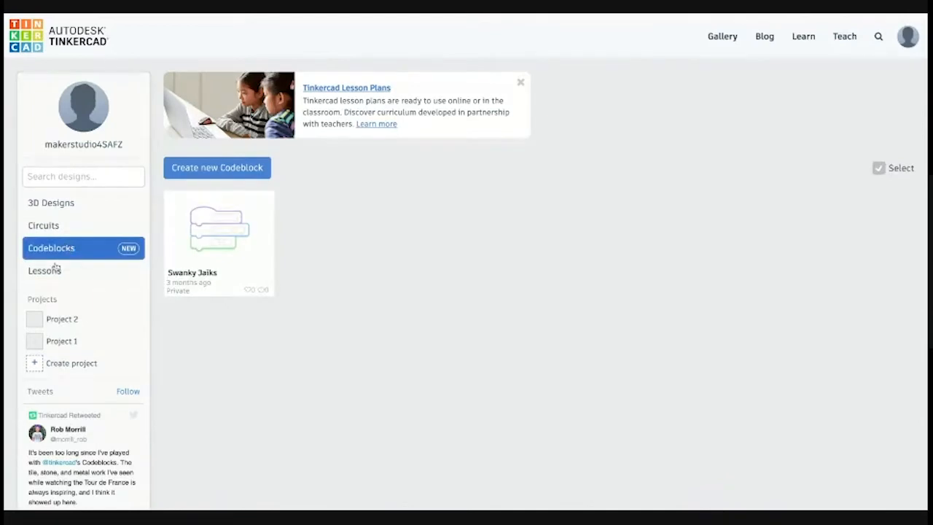
pyautogui.click(53, 269)
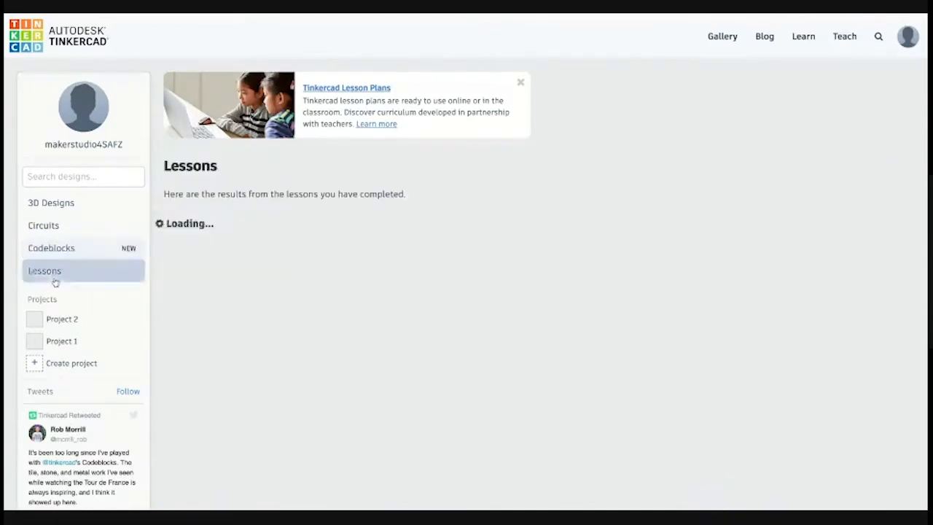
# Create a new circuit from the Circuits section.
pyautogui.click(68, 233)
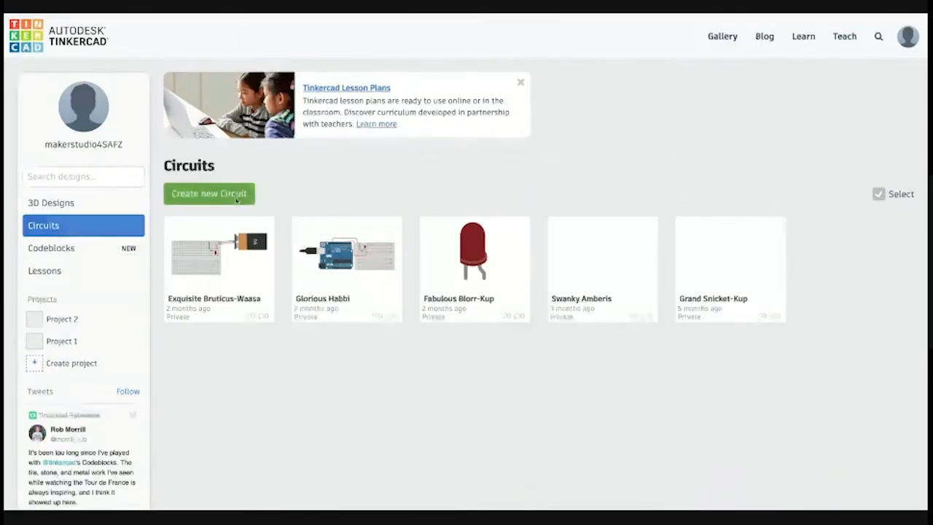
pyautogui.click(236, 199)
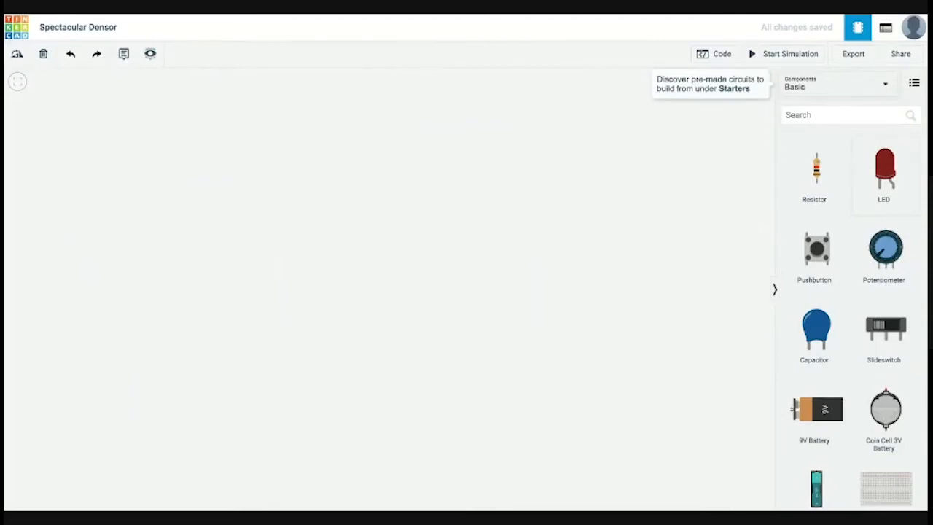
# Look over the basic parts and switch the component library to show all components.
pyautogui.scroll(-3, 851, 318)
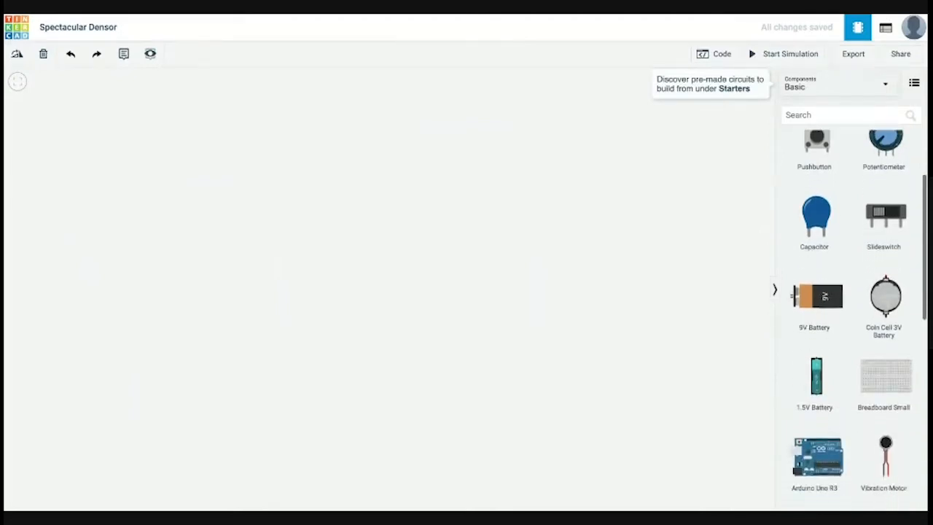
pyautogui.scroll(-2, 851, 318)
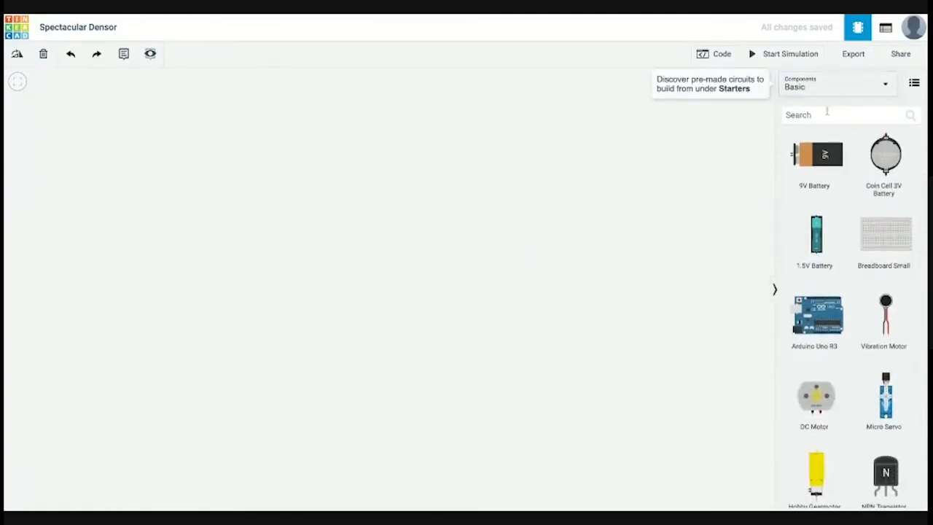
pyautogui.click(880, 88)
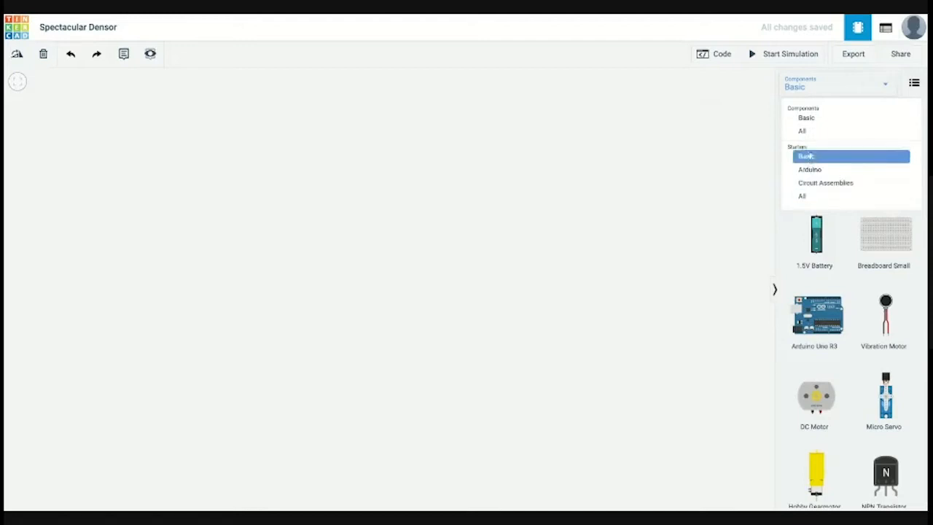
pyautogui.click(805, 132)
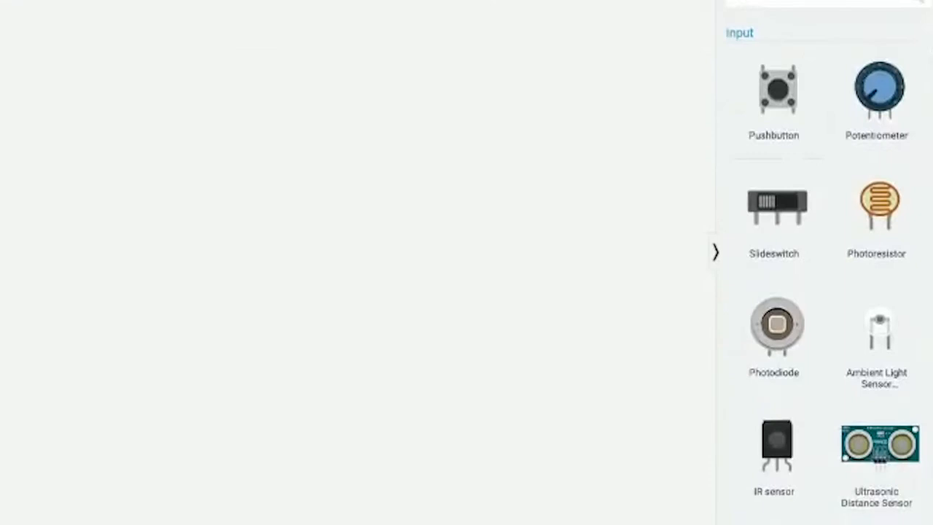
# Place an Arduino Uno R3 from the Microcontrollers category in the workspace and name it "Arduino".
pyautogui.scroll(-10, 828, 270)
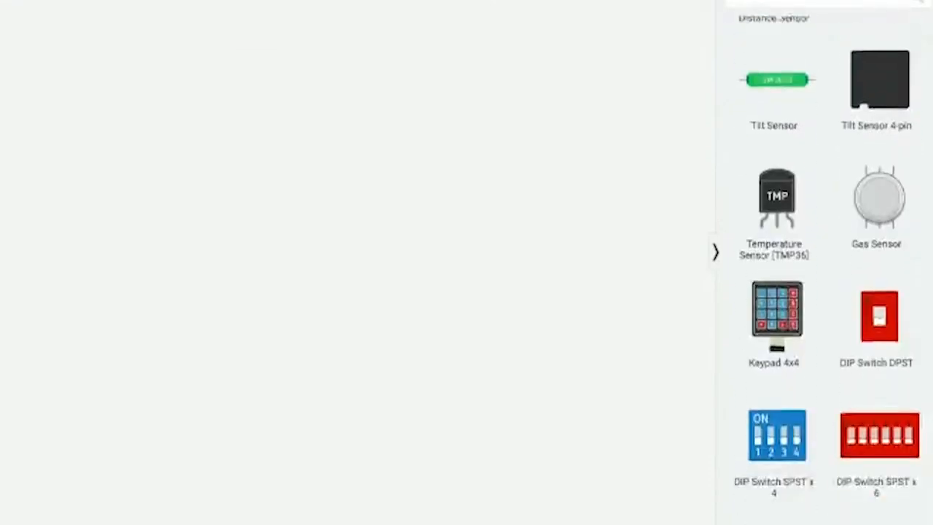
pyautogui.scroll(-8, 828, 270)
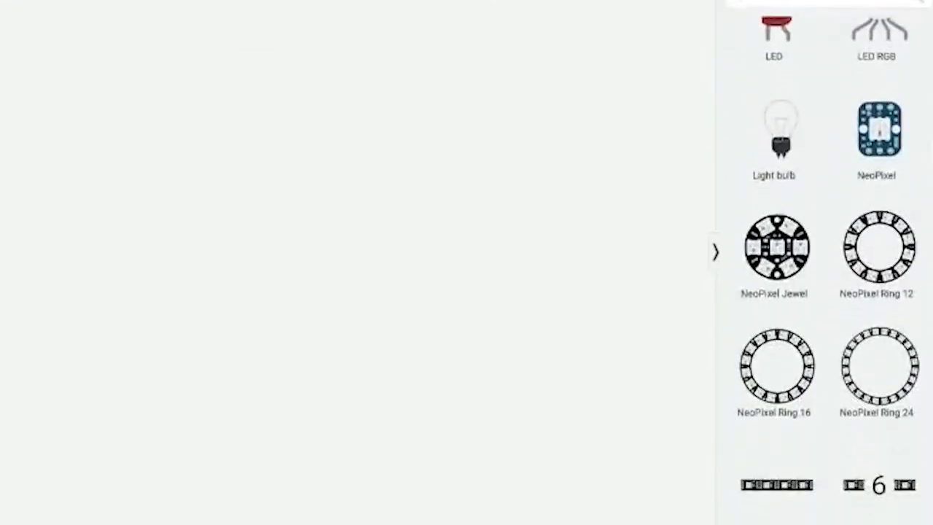
pyautogui.scroll(-10, 828, 270)
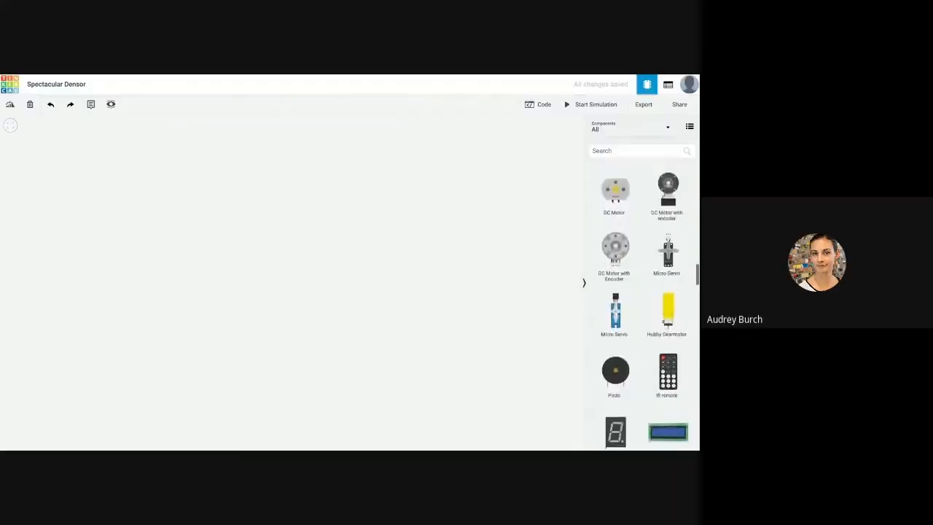
pyautogui.scroll(-10, 641, 306)
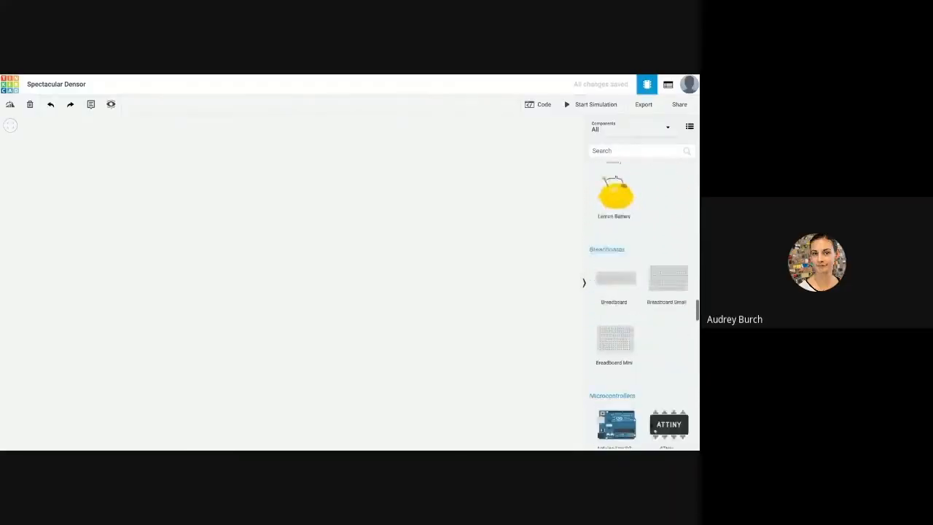
pyautogui.scroll(-1, 641, 306)
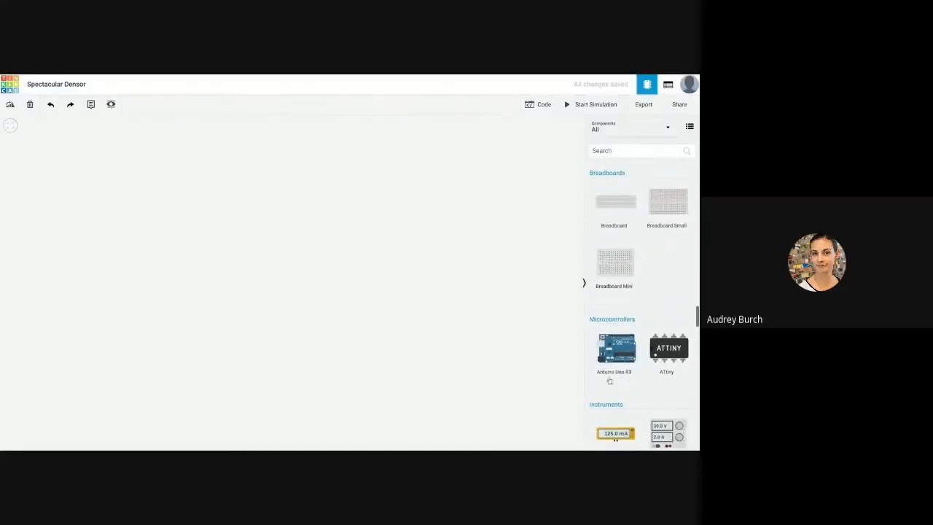
pyautogui.scroll(-2, 643, 343)
pyautogui.scroll(-1, 643, 343)
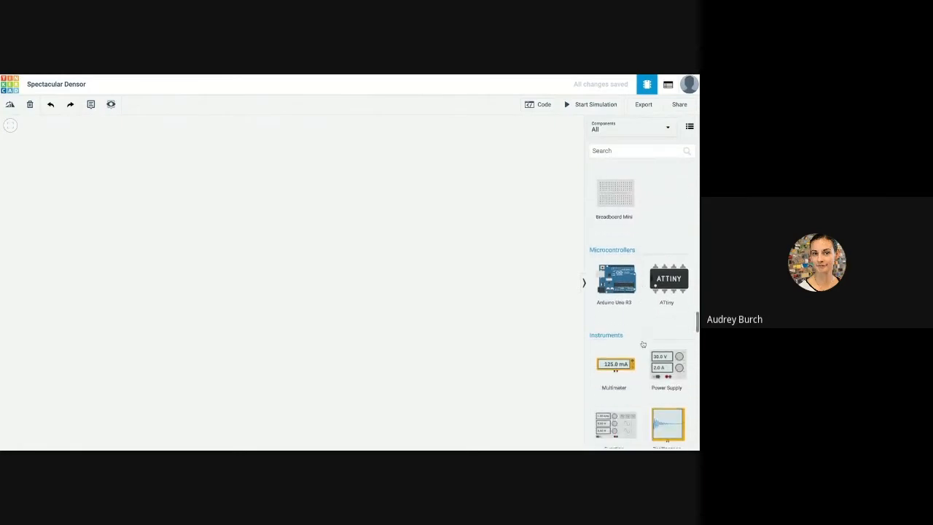
pyautogui.moveTo(624, 303); pyautogui.dragTo(292, 264)
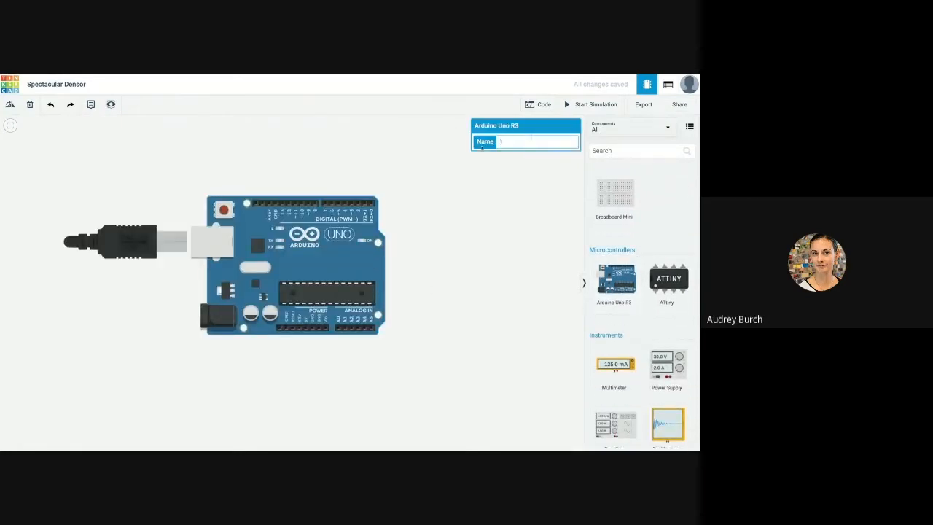
pyautogui.press('BackSpace')
pyautogui.write('Arduino')
# Examine the Arduino Uno board and its pins at different zoom levels.
pyautogui.scroll(-3, 355, 240)
pyautogui.scroll(5, 355, 240)
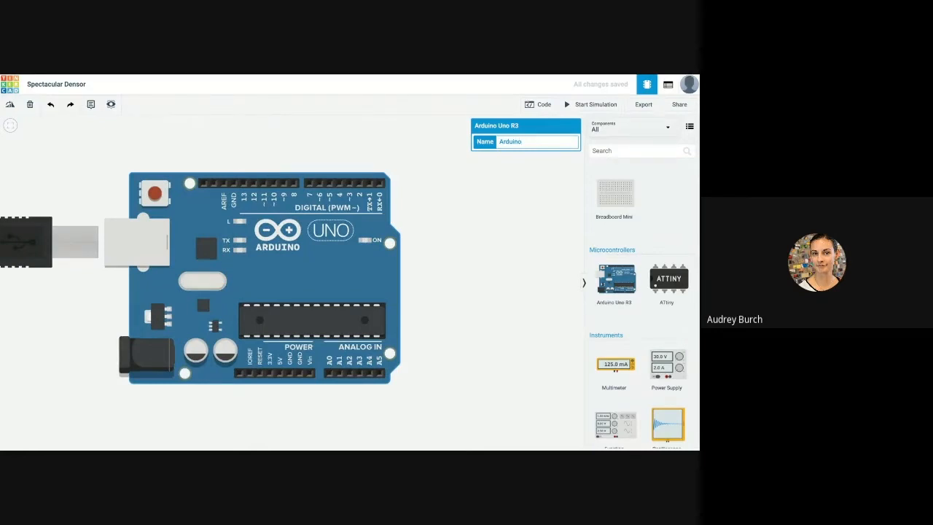
pyautogui.scroll(-5, 355, 241)
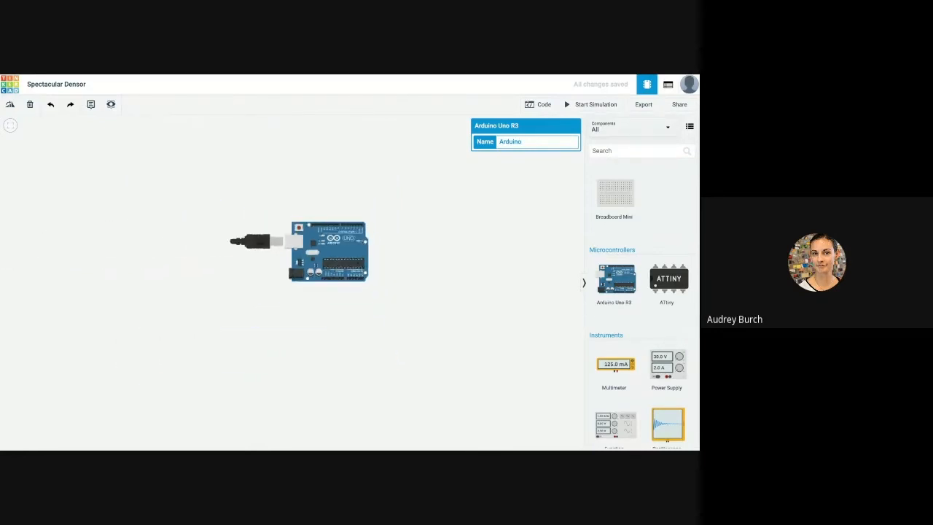
pyautogui.scroll(6, 355, 241)
pyautogui.scroll(-4, 355, 241)
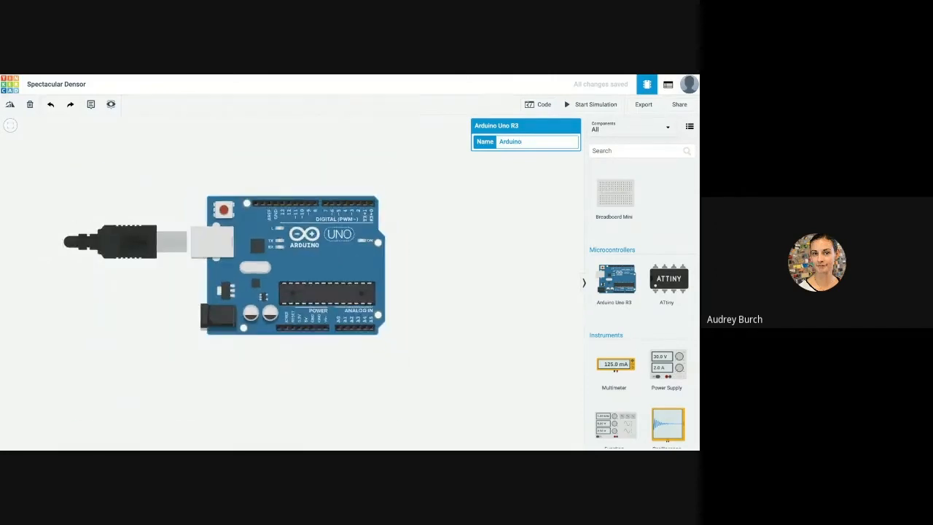
pyautogui.scroll(1, 355, 241)
pyautogui.scroll(-6, 355, 242)
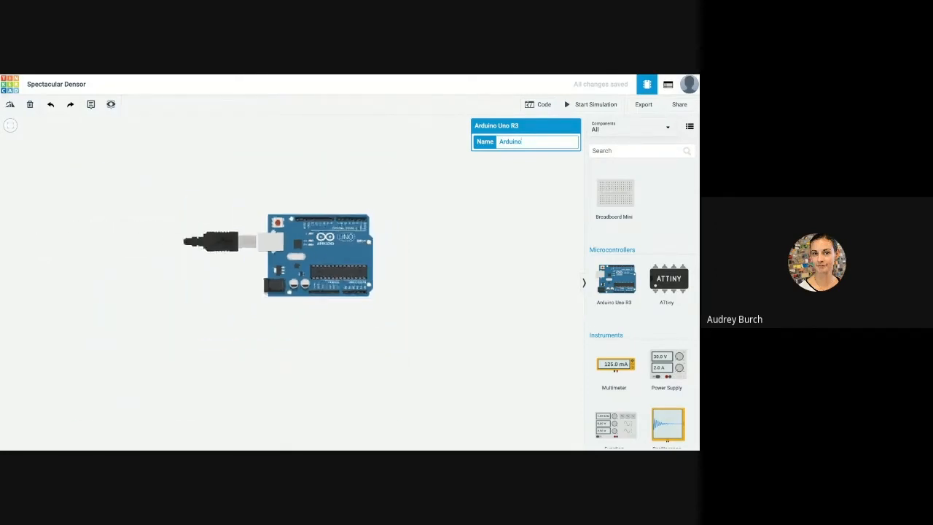
pyautogui.scroll(8, 355, 242)
pyautogui.scroll(-5, 355, 242)
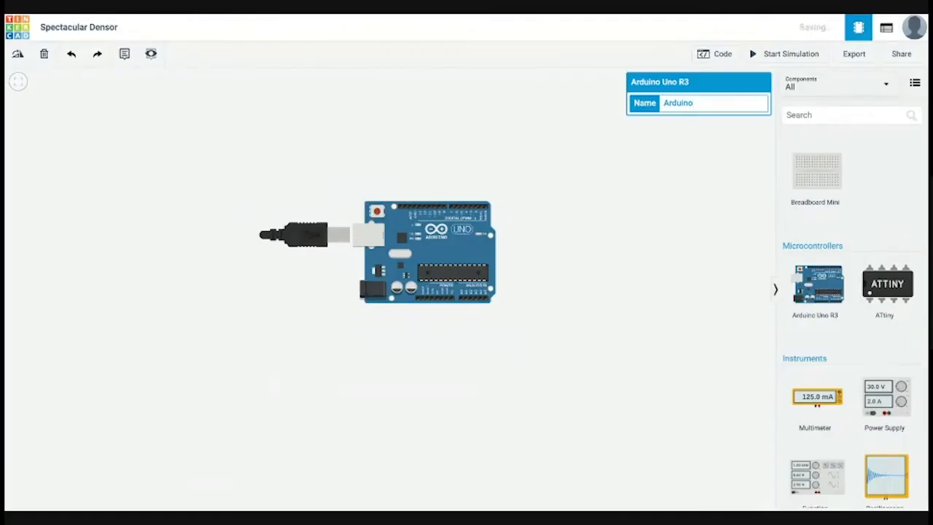
# Move the Arduino slightly higher and place a small breadboard directly beneath it.
pyautogui.moveTo(430, 252); pyautogui.dragTo(435, 227)
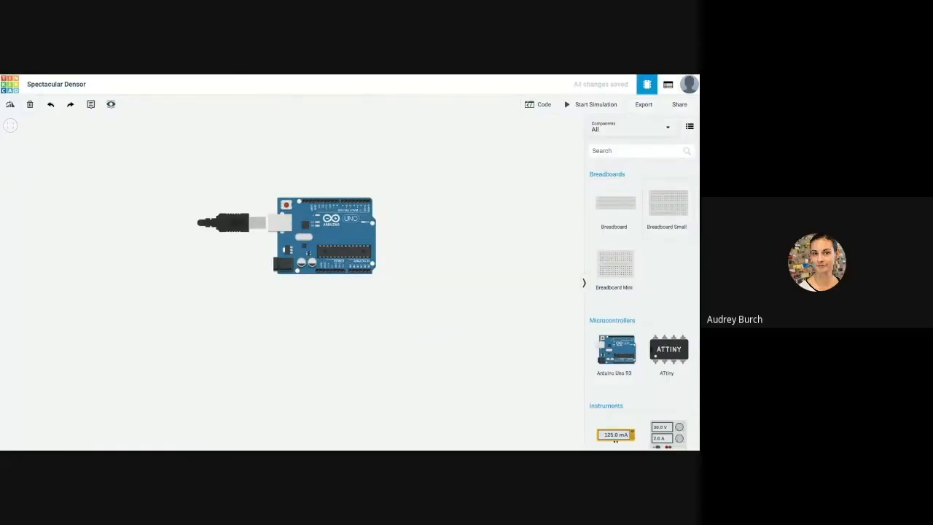
pyautogui.moveTo(667, 204); pyautogui.dragTo(320, 335)
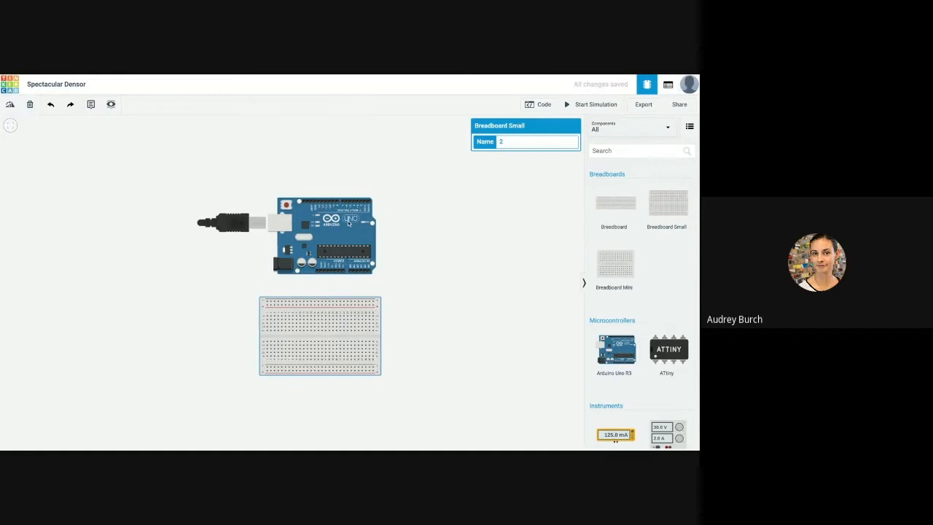
pyautogui.moveTo(349, 224)
pyautogui.mouseDown()
pyautogui.moveTo(430, 220)
pyautogui.moveTo(263, 226)
pyautogui.moveTo(354, 222)
pyautogui.mouseUp()
# Place a resistor from the General components in the empty area to the right of the Arduino and breadboard.
pyautogui.scroll(-4, 322, 221)
pyautogui.scroll(5, 324, 222)
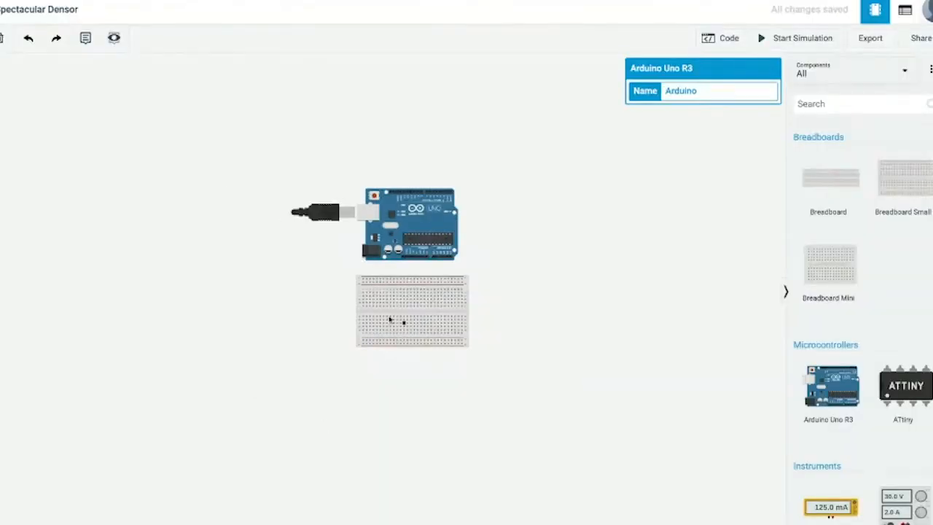
pyautogui.scroll(-15, 869, 226)
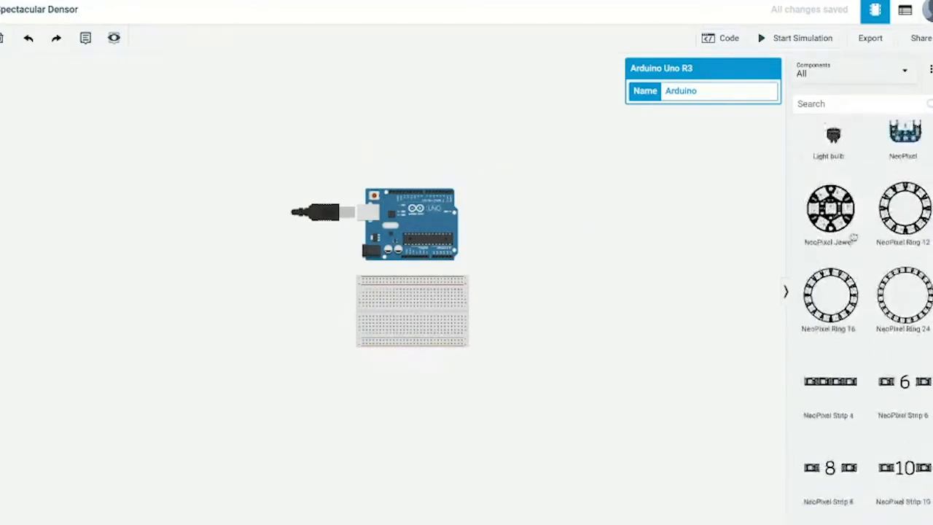
pyautogui.scroll(2, 845, 219)
pyautogui.moveTo(836, 203); pyautogui.dragTo(574, 253)
pyautogui.scroll(3, 529, 273)
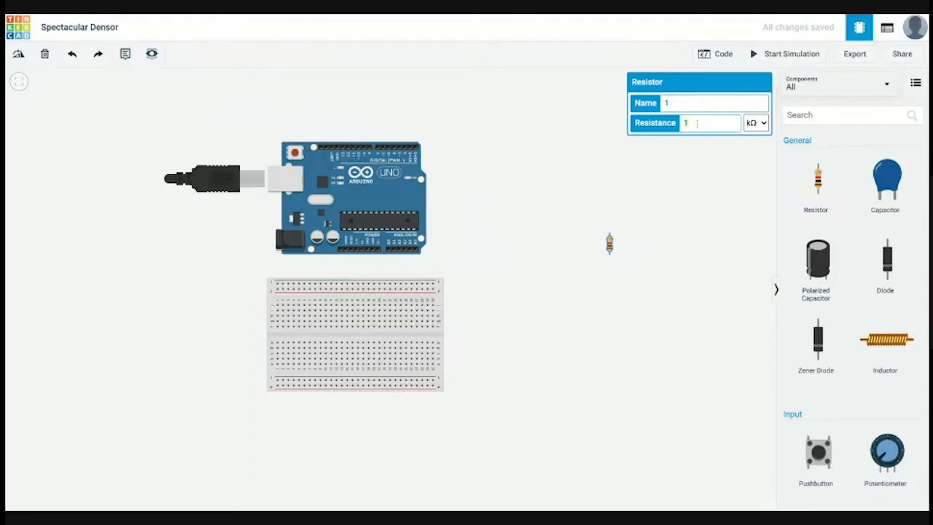
# Switch the resistor's resistance unit to GΩ and back to kΩ.
pyautogui.click(765, 124)
pyautogui.click(755, 115)
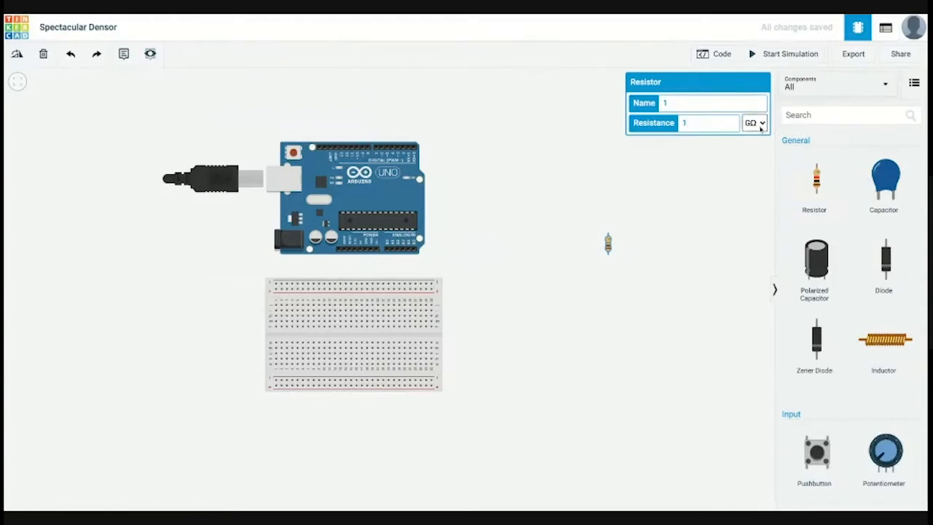
pyautogui.click(760, 128)
pyautogui.click(762, 151)
# Rotate the resistor to horizontal and seat it in the upper half of the breadboard near its right end.
pyautogui.moveTo(608, 245); pyautogui.dragTo(496, 298)
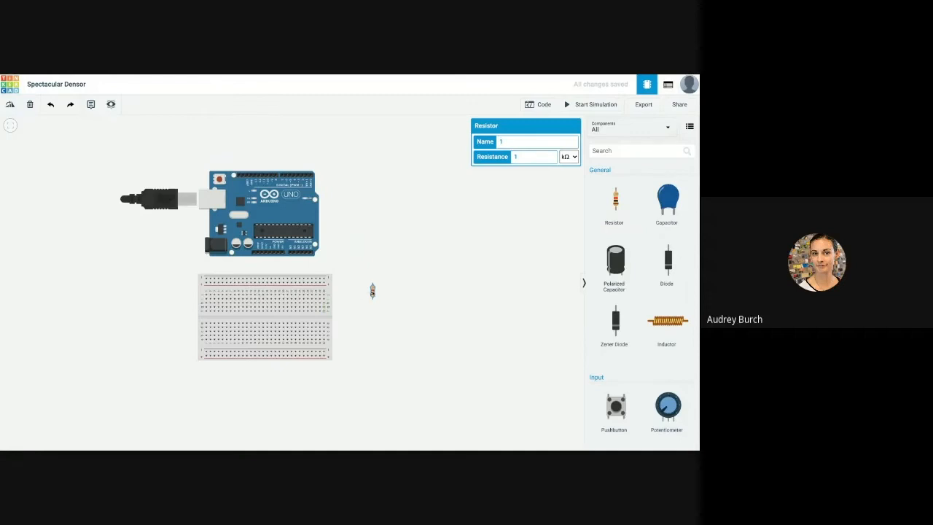
pyautogui.moveTo(374, 292)
pyautogui.mouseDown()
pyautogui.moveTo(325, 303)
pyautogui.moveTo(356, 295)
pyautogui.mouseUp()
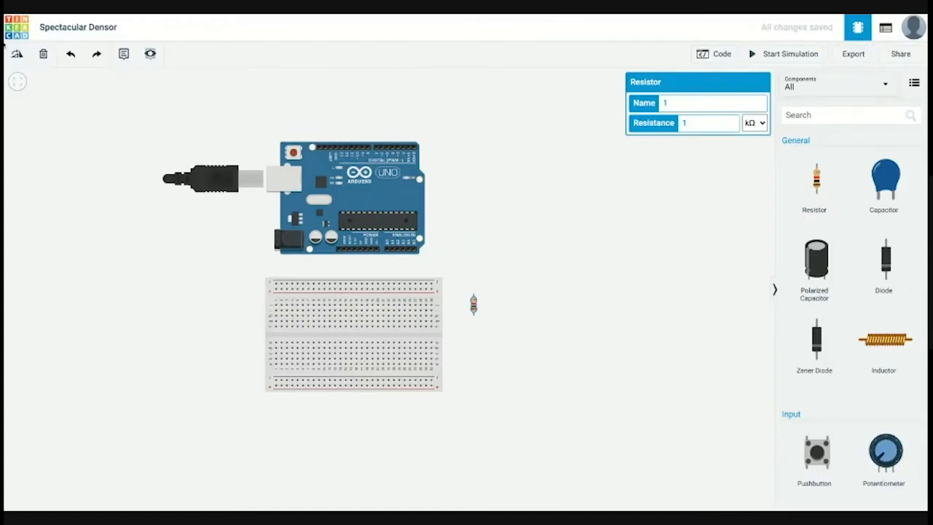
pyautogui.click(18, 58)
pyautogui.click(18, 58)
pyautogui.click(17, 58)
pyautogui.moveTo(478, 308); pyautogui.dragTo(420, 310)
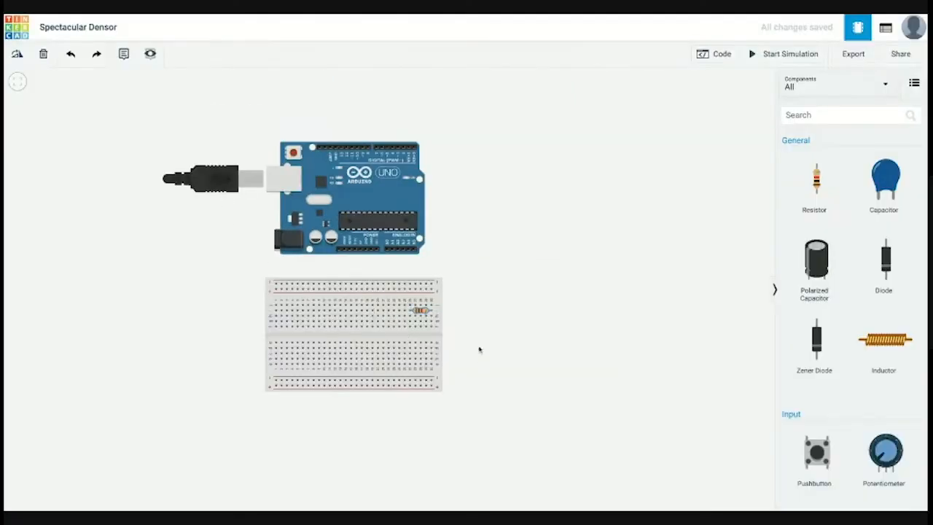
# Try wiring the breadboard column at the resistor's outer end to one of the Arduino's digital pins, routed around both boards.
pyautogui.click(430, 305)
pyautogui.click(469, 304)
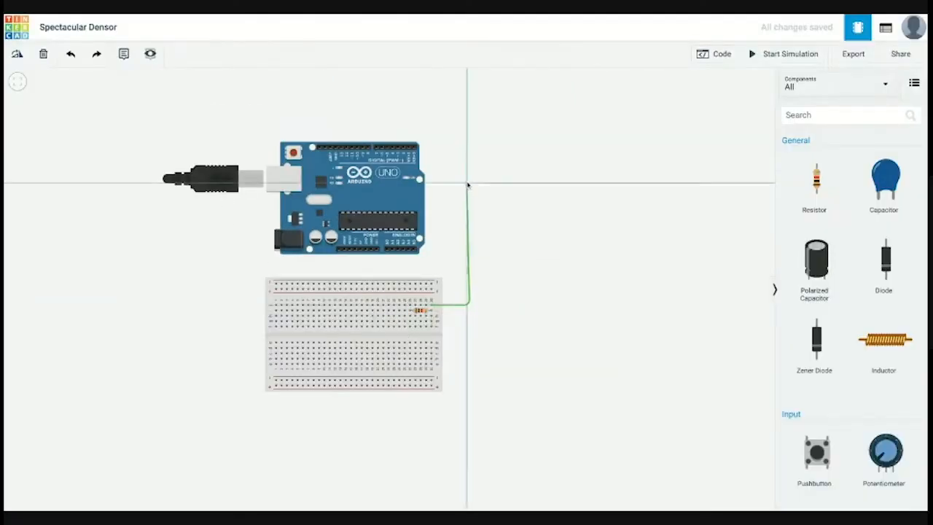
pyautogui.click(466, 131)
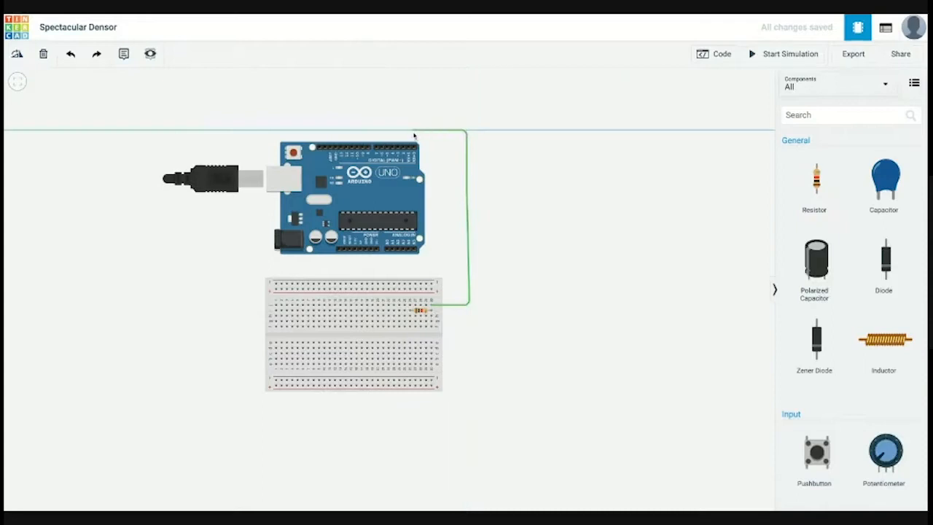
pyautogui.click(412, 130)
pyautogui.click(409, 148)
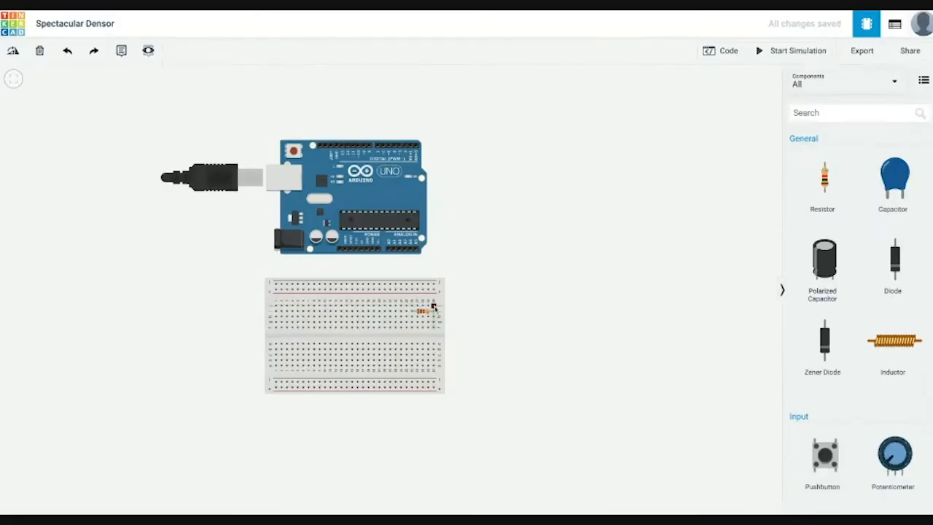
# Wire the breadboard column at the resistor's outer end to Arduino pin D2, with several bends around the side of the boards.
pyautogui.click(433, 307)
pyautogui.click(470, 305)
pyautogui.click(483, 271)
pyautogui.click(481, 225)
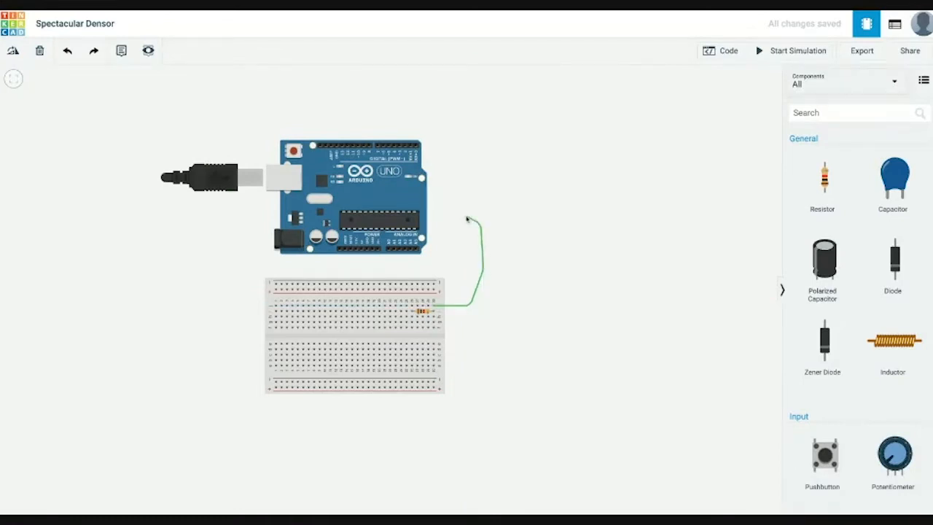
pyautogui.click(467, 216)
pyautogui.click(486, 198)
pyautogui.click(480, 159)
pyautogui.click(449, 124)
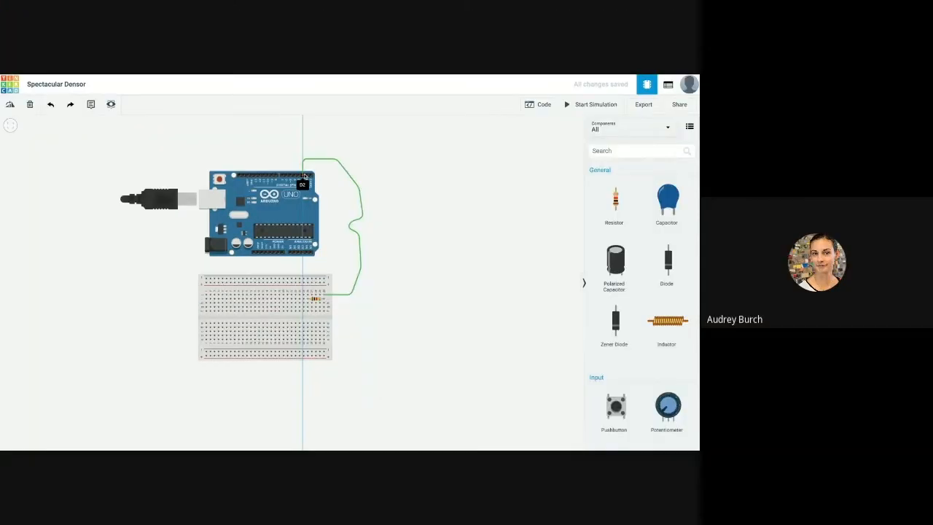
pyautogui.click(303, 175)
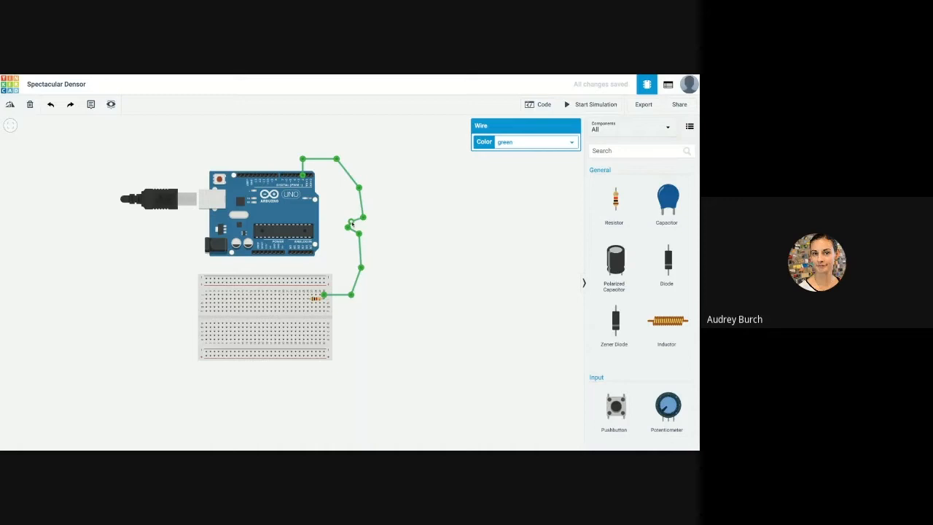
# Smooth out the kink in the green wire and shift its middle bend points closer to the Arduino.
pyautogui.moveTo(351, 223); pyautogui.dragTo(348, 227)
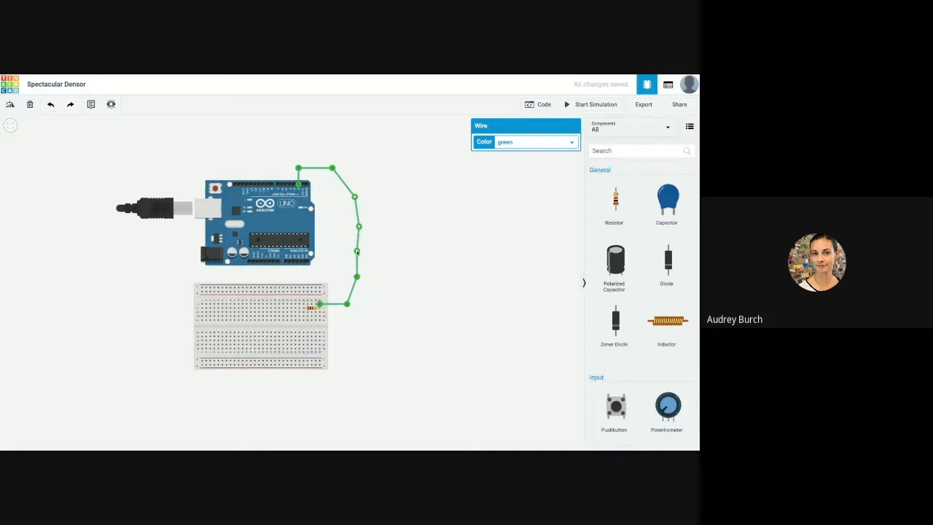
pyautogui.press('Left')
pyautogui.press('Left')
pyautogui.press('Left')
pyautogui.press('Left')
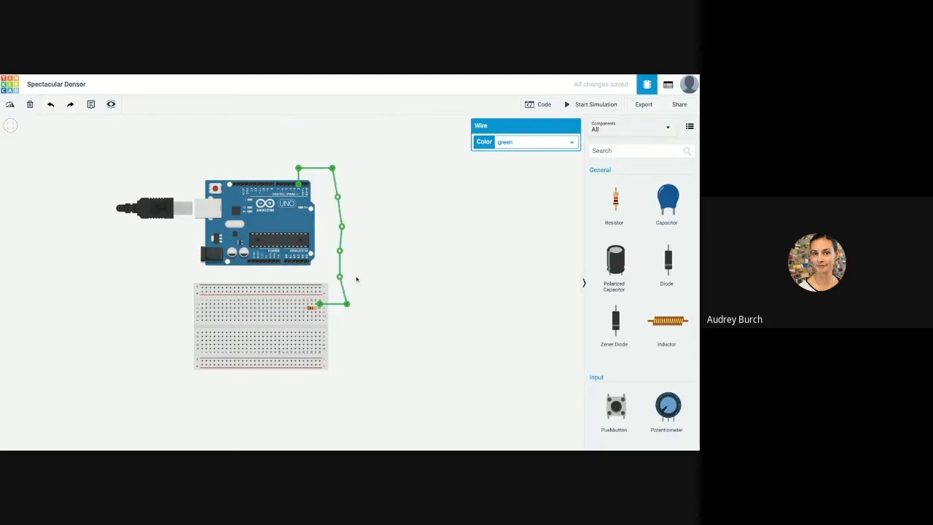
pyautogui.click(381, 292)
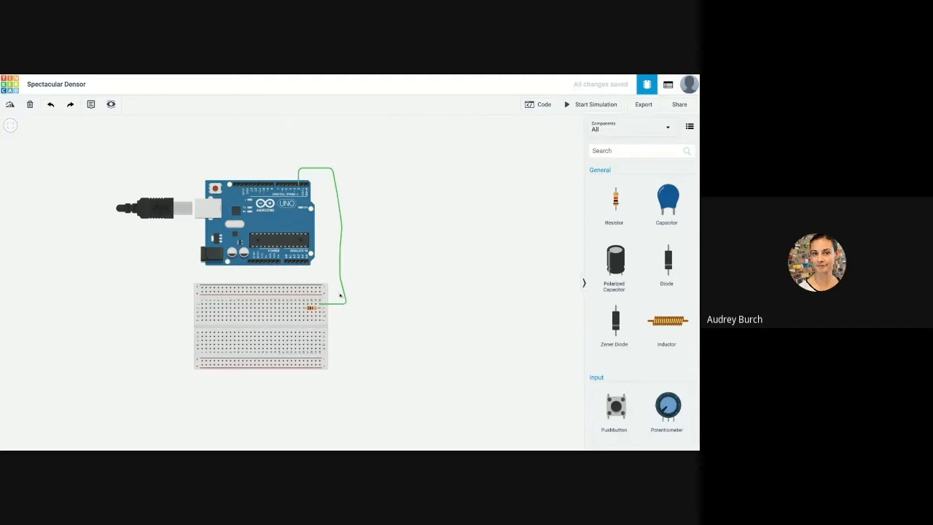
# Delete the small breadboard, the resistor and the green wire from the workspace.
pyautogui.moveTo(390, 316)
pyautogui.mouseDown()
pyautogui.moveTo(288, 296)
pyautogui.moveTo(362, 288)
pyautogui.moveTo(387, 300)
pyautogui.mouseUp()
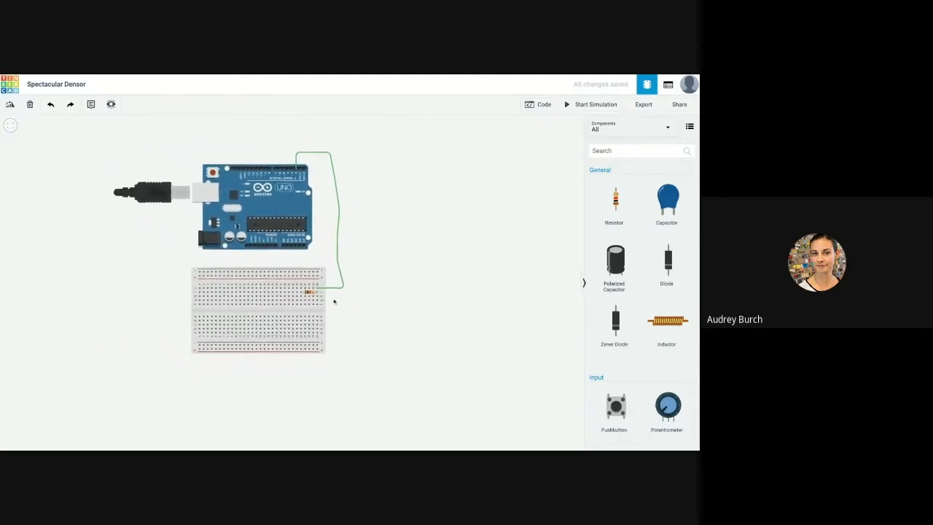
pyautogui.click(290, 304)
pyautogui.moveTo(196, 312); pyautogui.dragTo(221, 274)
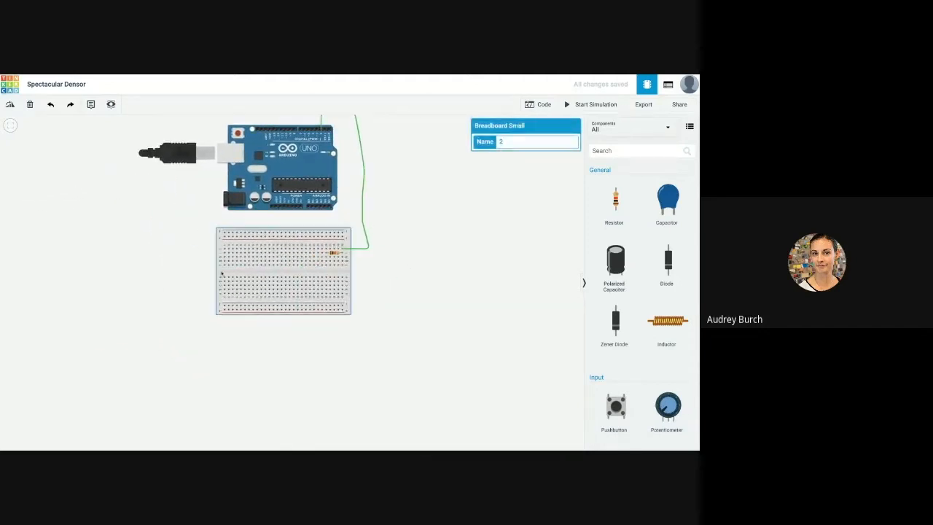
pyautogui.click(334, 252)
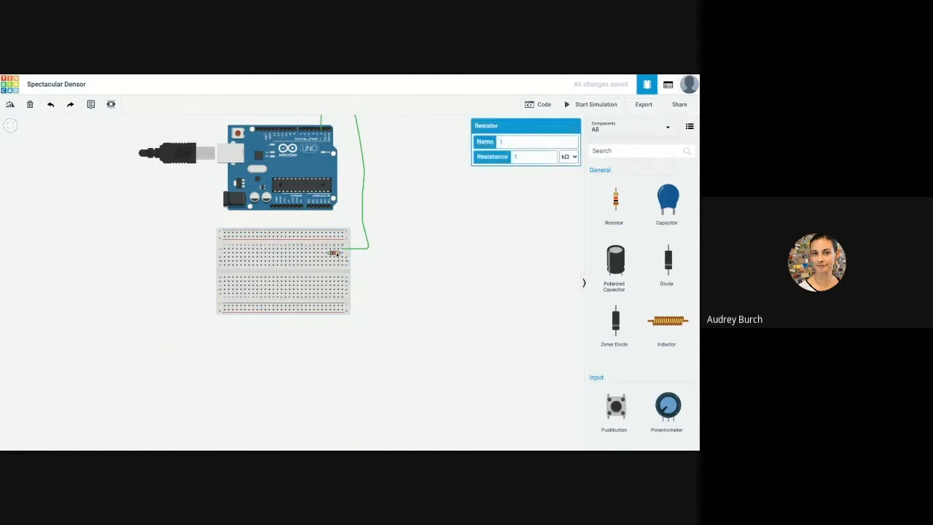
pyautogui.click(347, 262)
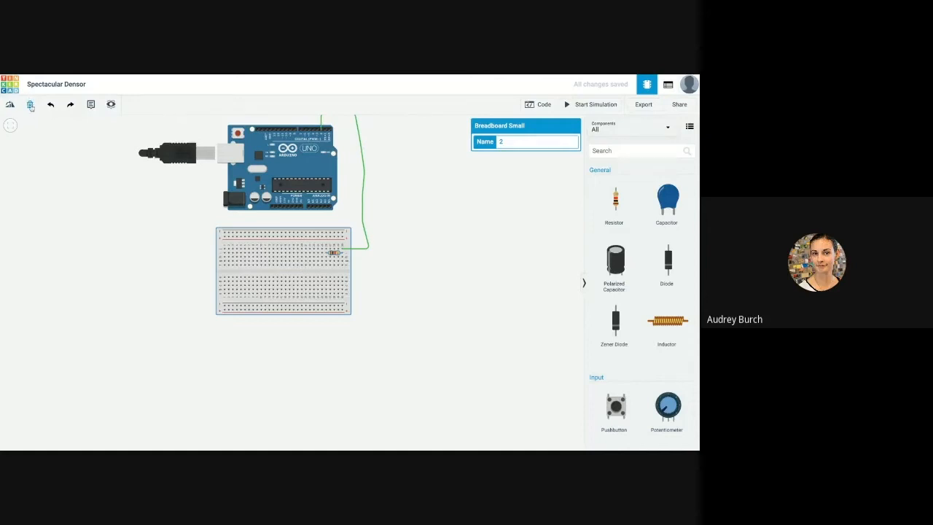
pyautogui.click(31, 105)
pyautogui.scroll(5, 371, 233)
pyautogui.scroll(-6, 370, 233)
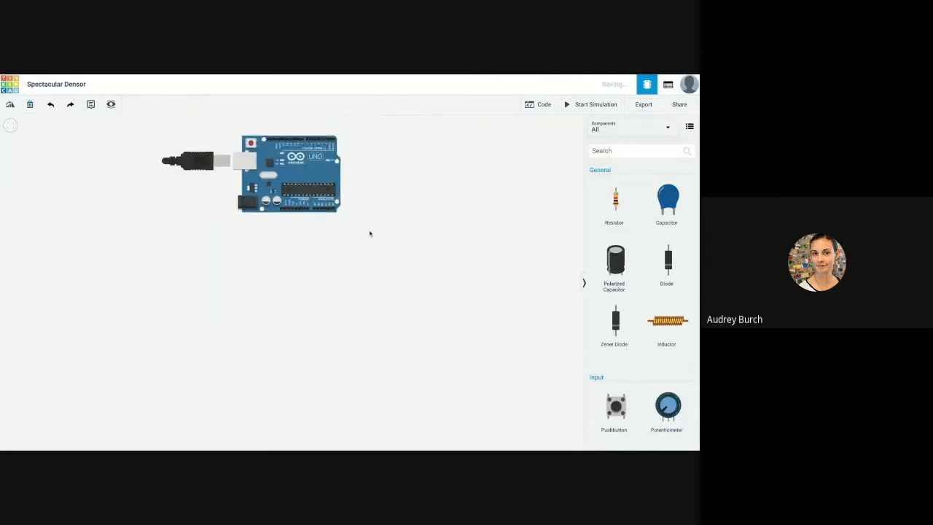
pyautogui.scroll(1, 385, 205)
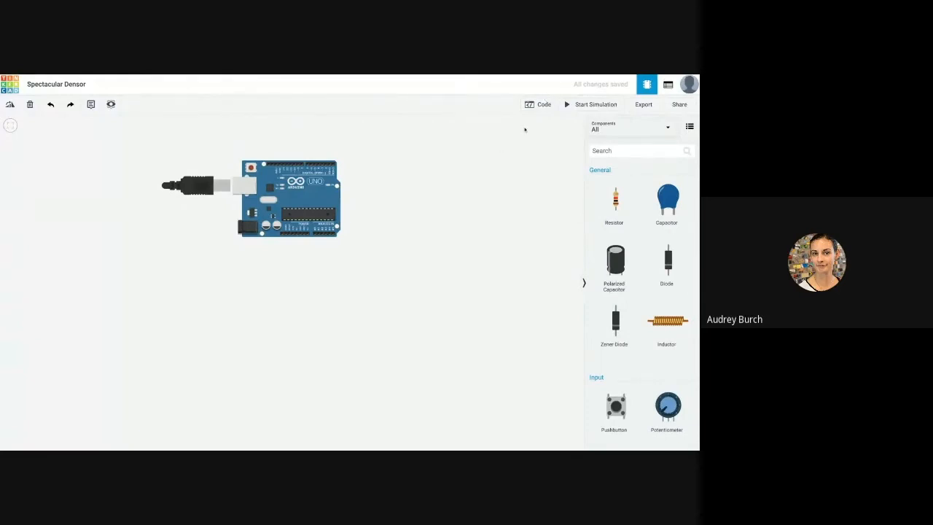
# Open the Arduino's code and switch the editor from Blocks to Text, accepting the loss of the blocks.
pyautogui.click(531, 104)
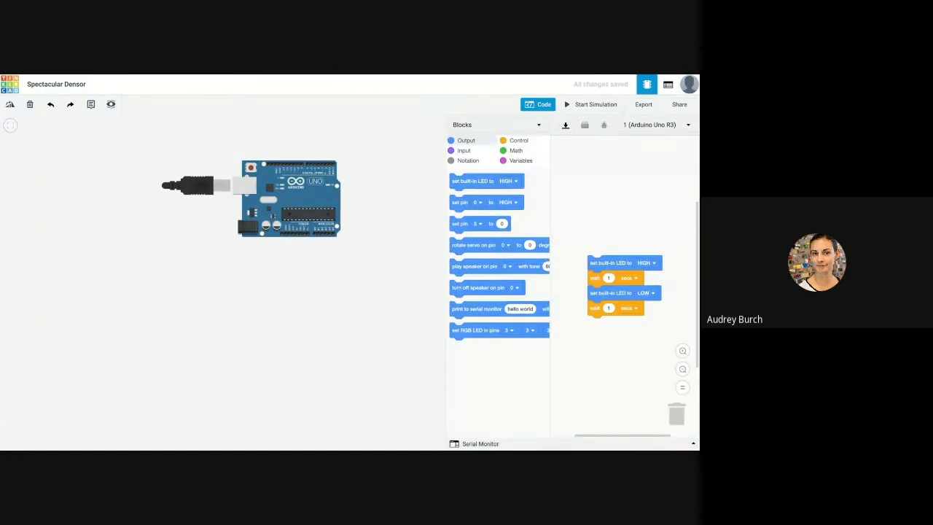
pyautogui.click(538, 124)
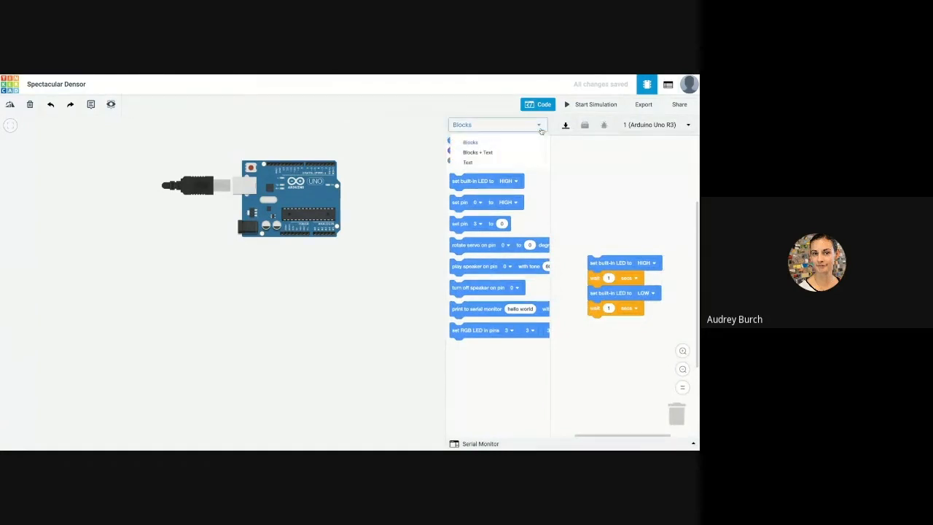
pyautogui.click(483, 163)
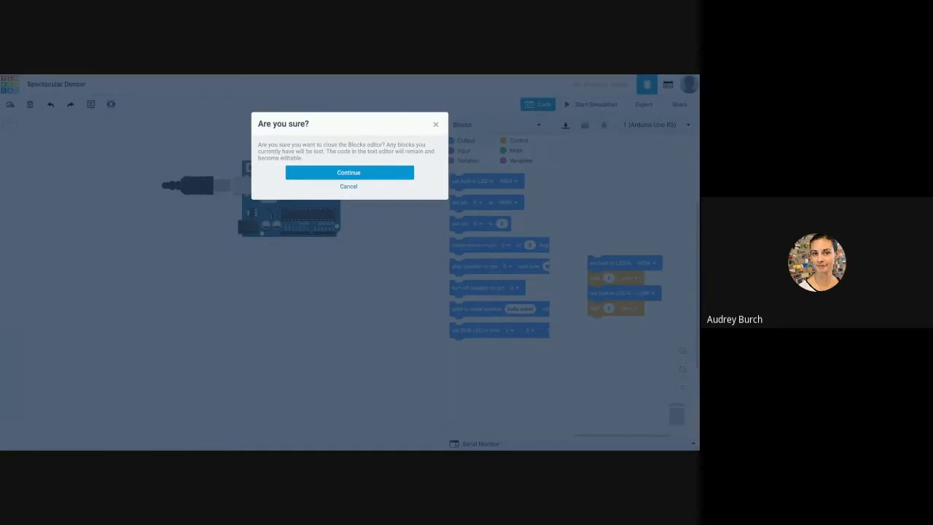
pyautogui.click(348, 171)
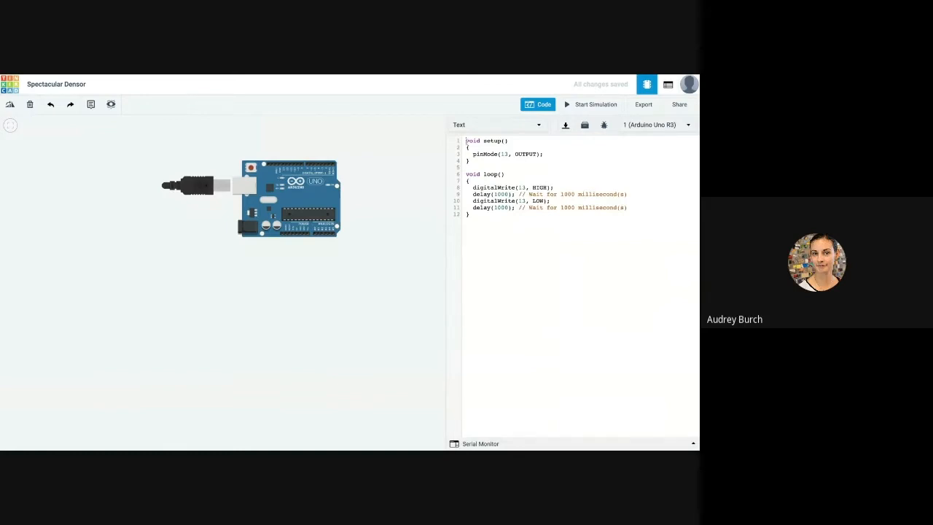
# Insert five blank lines above setup() and one extra blank line between setup() and loop().
pyautogui.press('Return')
pyautogui.press('Return')
pyautogui.press('Return')
pyautogui.press('Return')
pyautogui.press('Return')
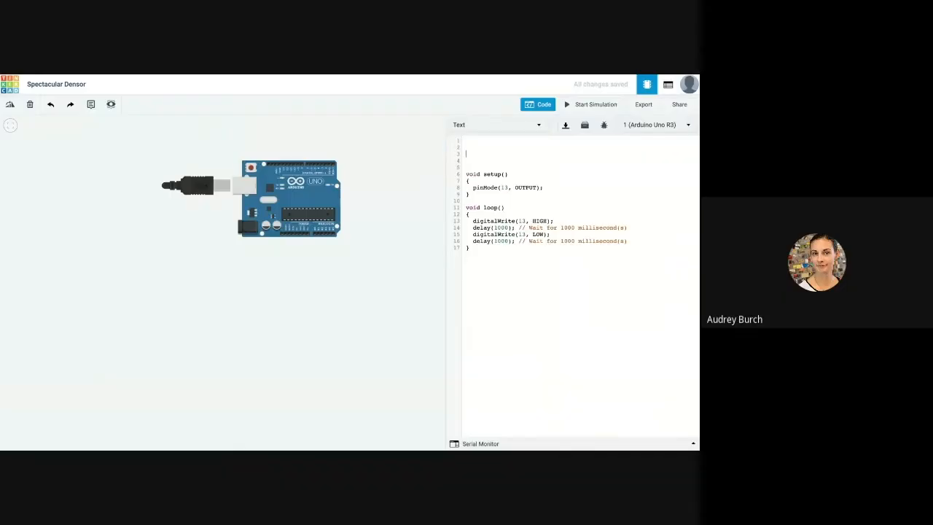
pyautogui.click(470, 195)
pyautogui.press('Return')
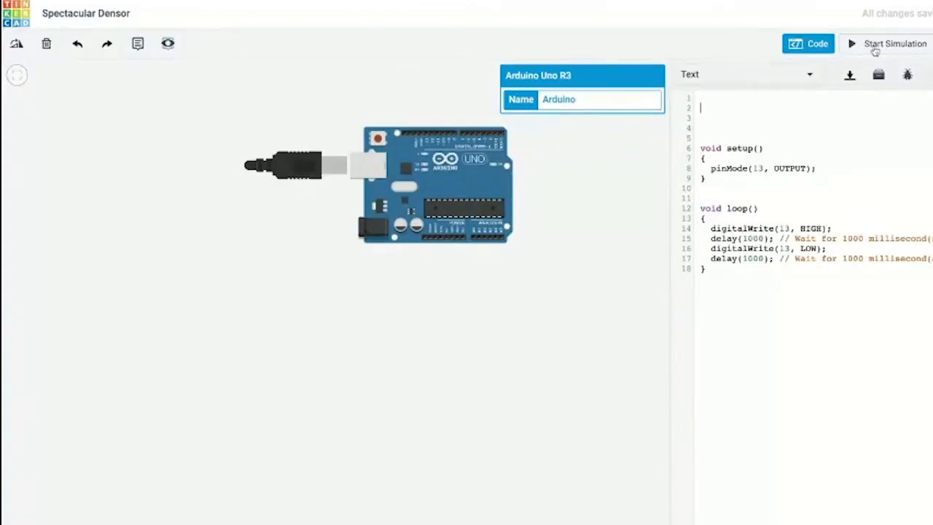
# Start the simulation and examine the pin 13 HIGH statement and the first delay(1000) statement in loop().
pyautogui.click(886, 44)
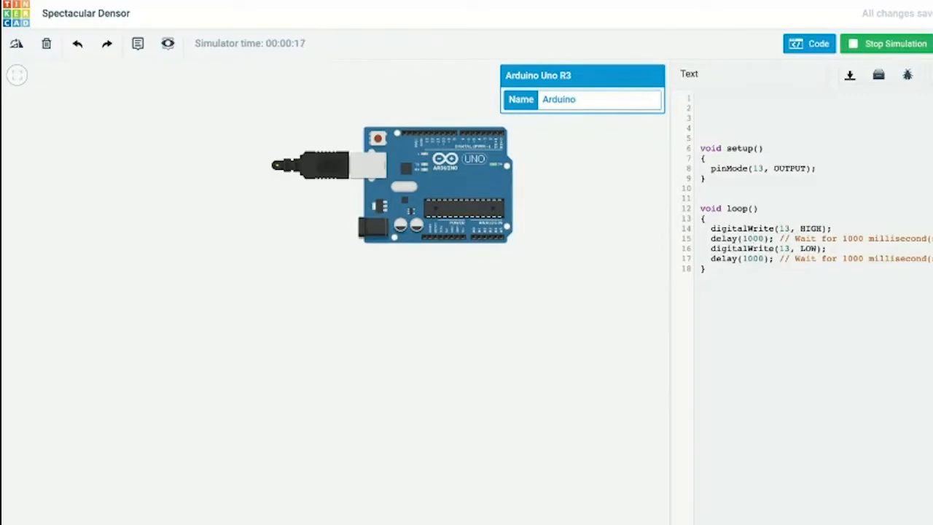
pyautogui.click(852, 230)
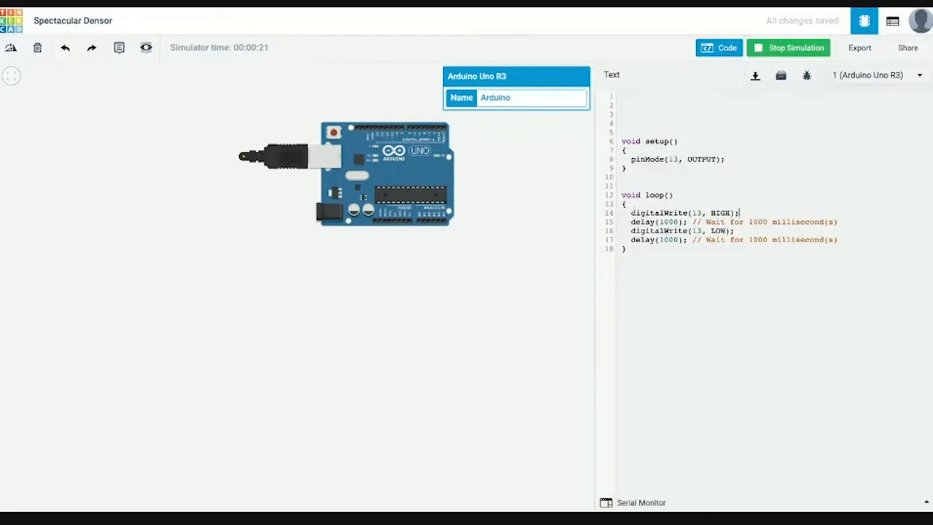
pyautogui.press('Left')
pyautogui.press('Left')
pyautogui.press('Left')
pyautogui.press('Left')
pyautogui.press('Left')
pyautogui.press('Left')
pyautogui.press('Left')
pyautogui.press('Left')
pyautogui.hotkey('shift', 'Left')
pyautogui.hotkey('shift', 'Left')
pyautogui.press('Down')
pyautogui.hotkey('shift', 'Left')
pyautogui.hotkey('shift', 'Left')
pyautogui.hotkey('shift', 'Left')
pyautogui.hotkey('shift', 'Left')
pyautogui.hotkey('shift', 'Left')
pyautogui.hotkey('shift', 'Left')
pyautogui.hotkey('shift', 'Left')
pyautogui.hotkey('shift', 'Left')
pyautogui.hotkey('shift', 'Left')
pyautogui.hotkey('shift', 'Left')
pyautogui.hotkey('shift', 'Left')
pyautogui.hotkey('shift', 'Left')
pyautogui.hotkey('shift', 'Left')
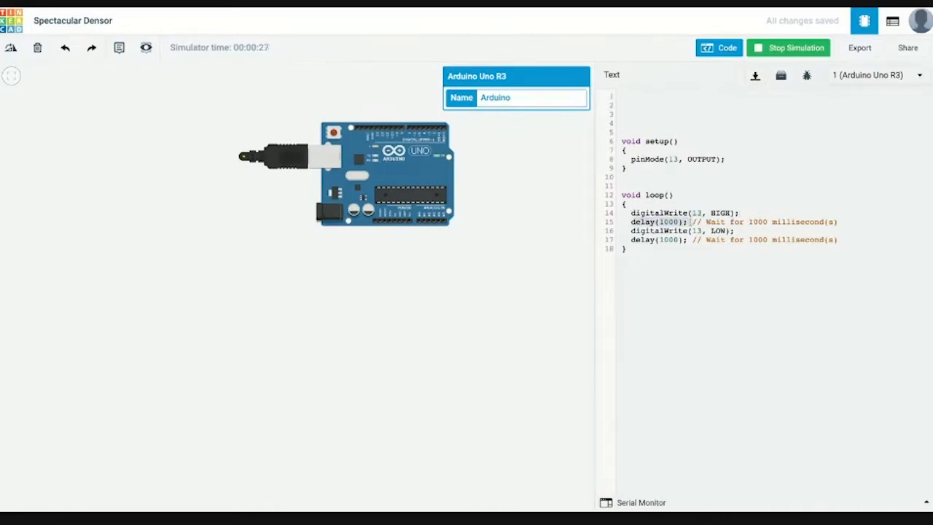
pyautogui.moveTo(730, 213); pyautogui.dragTo(631, 222)
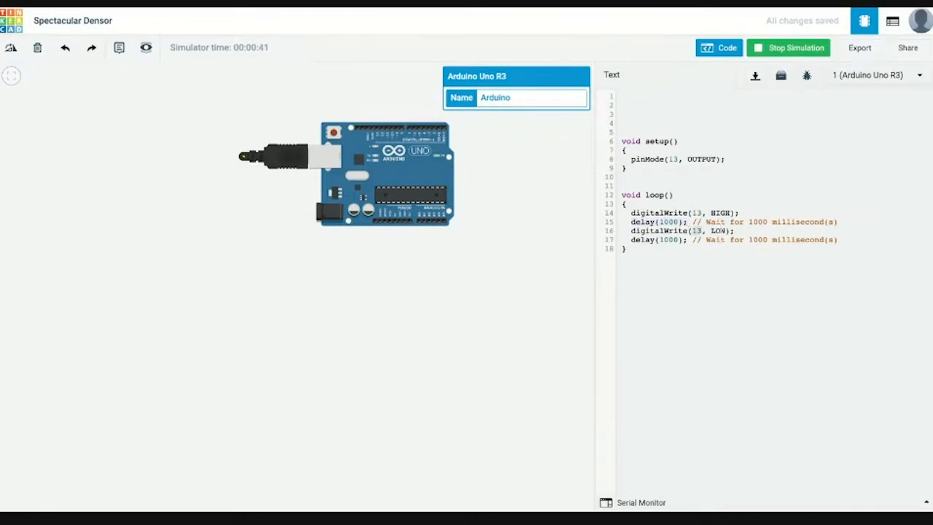
# Examine the pin 13 LOW statement and the last delay(1000) in loop(), and stop the simulation.
pyautogui.doubleClick(721, 231)
pyautogui.moveTo(689, 239); pyautogui.dragTo(631, 240)
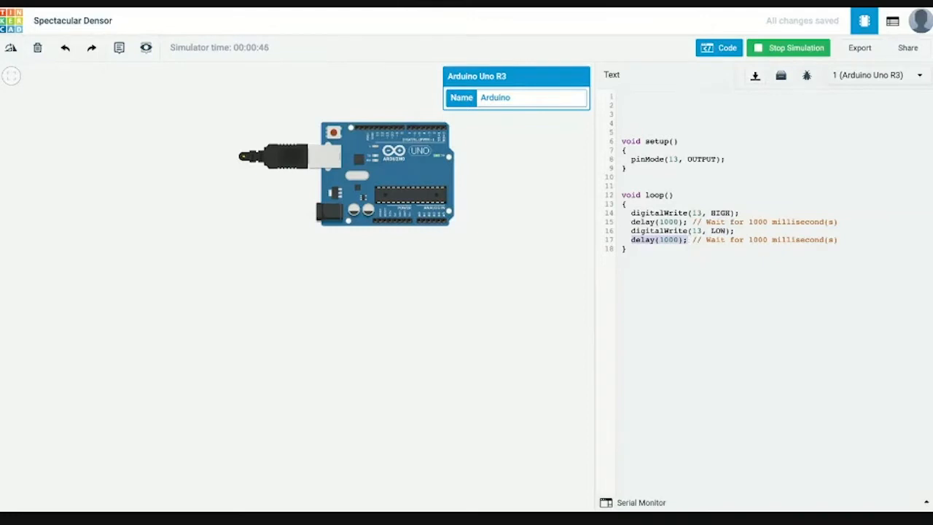
pyautogui.click(771, 49)
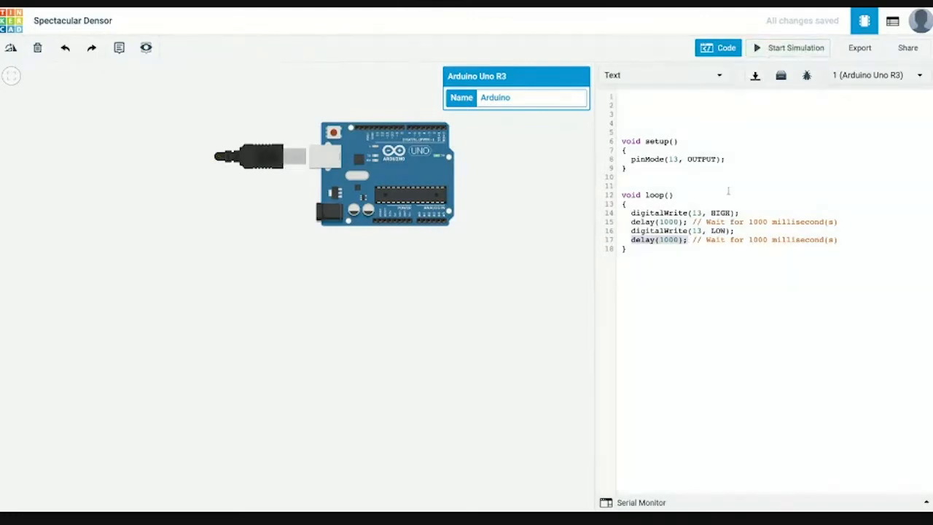
# Insert blank lines below digitalWrite(13, HIGH) in loop() and remove them again.
pyautogui.click(729, 205)
pyautogui.click(747, 212)
pyautogui.press('Return')
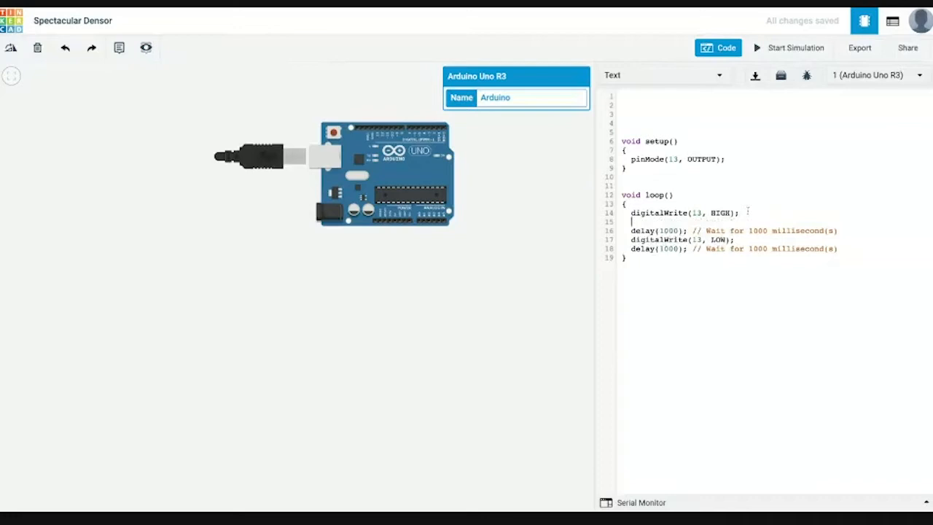
pyautogui.press('BackSpace')
pyautogui.press('Return')
pyautogui.press('Return')
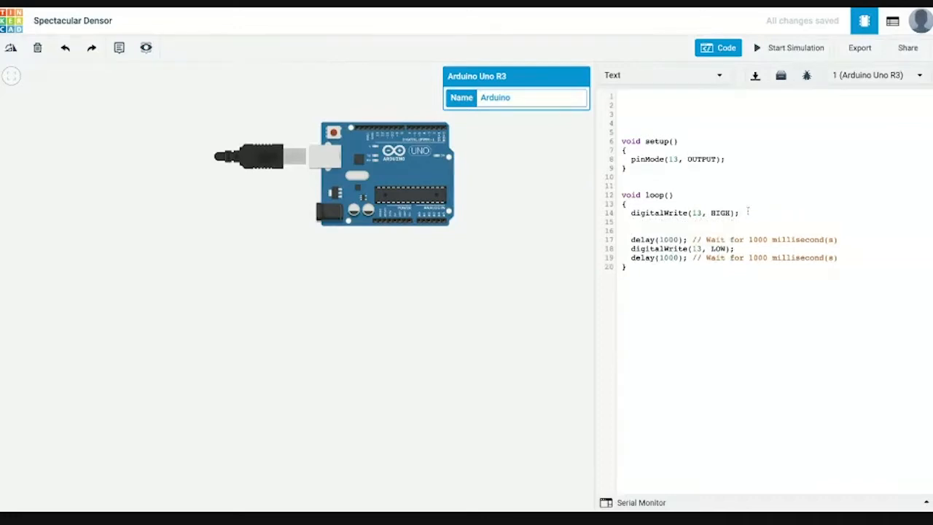
pyautogui.click(644, 222)
pyautogui.press('BackSpace')
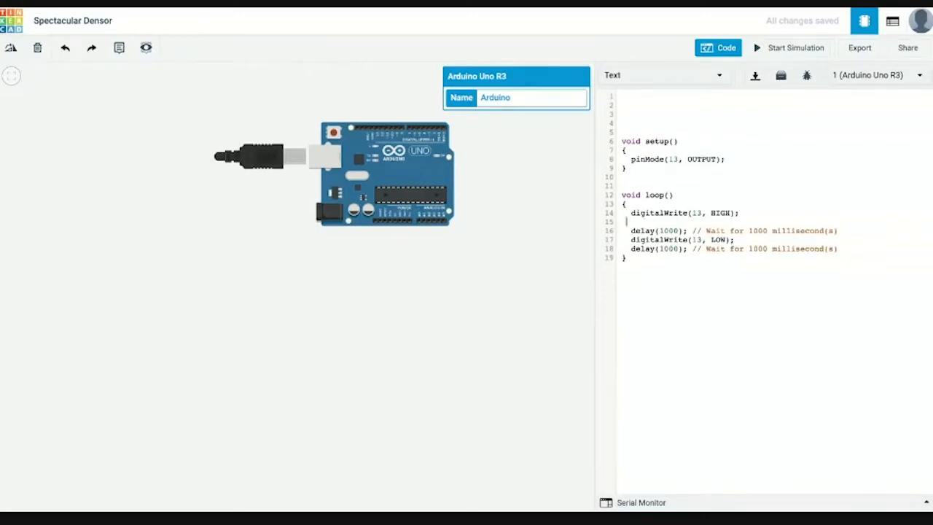
pyautogui.press('BackSpace')
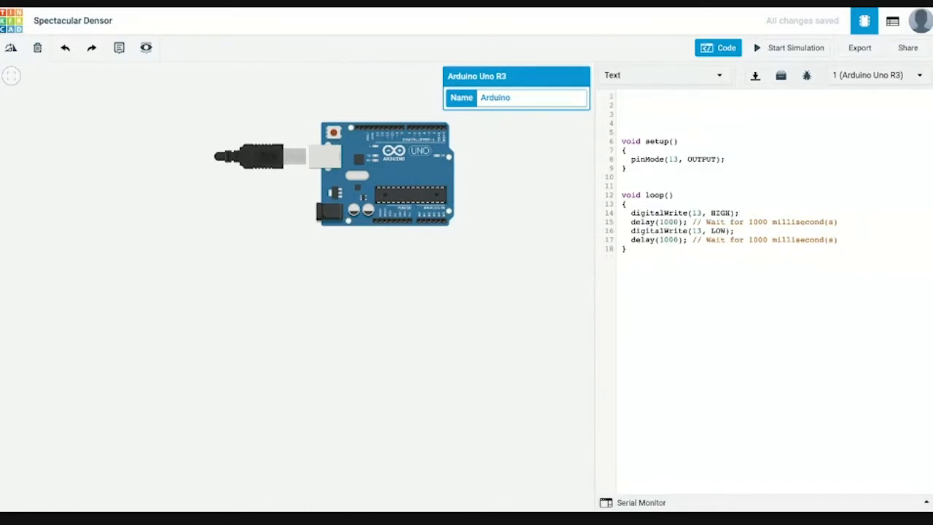
# Set both delay() values in loop() to 100, and revert the code to delays of 1000 without extra blank lines.
pyautogui.click(675, 221)
pyautogui.press('BackSpace')
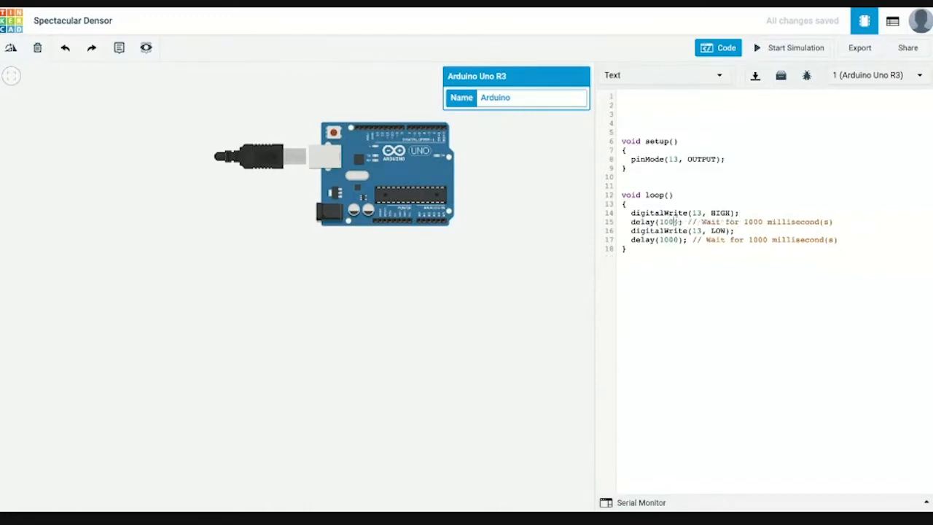
pyautogui.click(677, 239)
pyautogui.press('BackSpace')
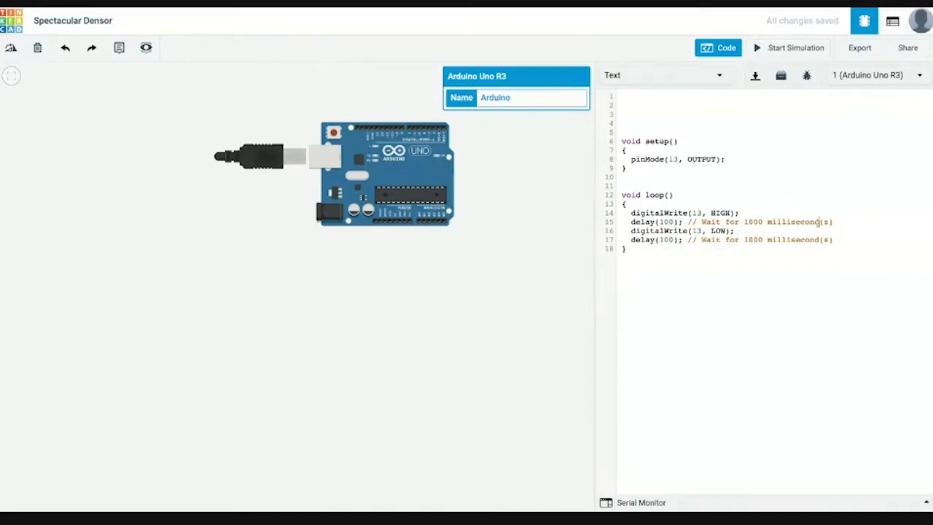
pyautogui.moveTo(720, 221); pyautogui.dragTo(818, 221)
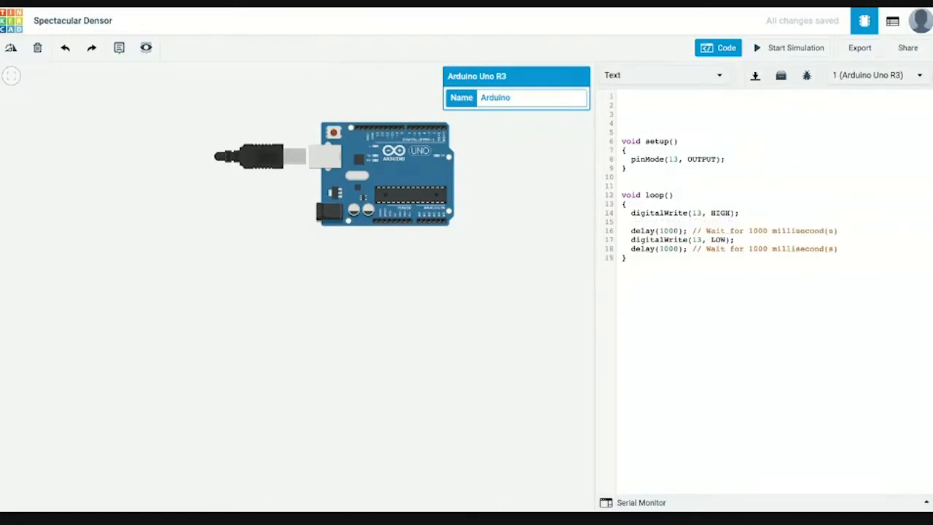
pyautogui.press('BackSpace')
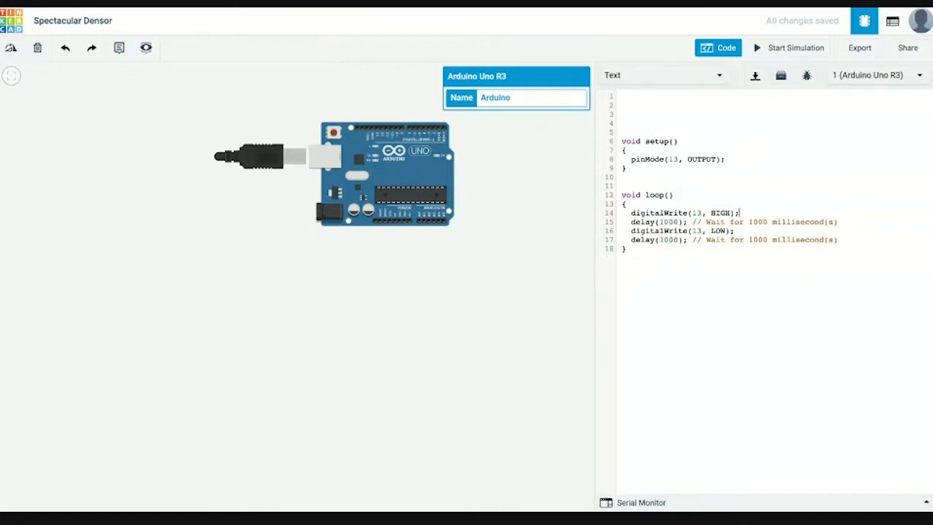
# Set both delay() values in loop() to 100.
pyautogui.click(676, 222)
pyautogui.press('BackSpace')
pyautogui.click(677, 239)
pyautogui.press('BackSpace')
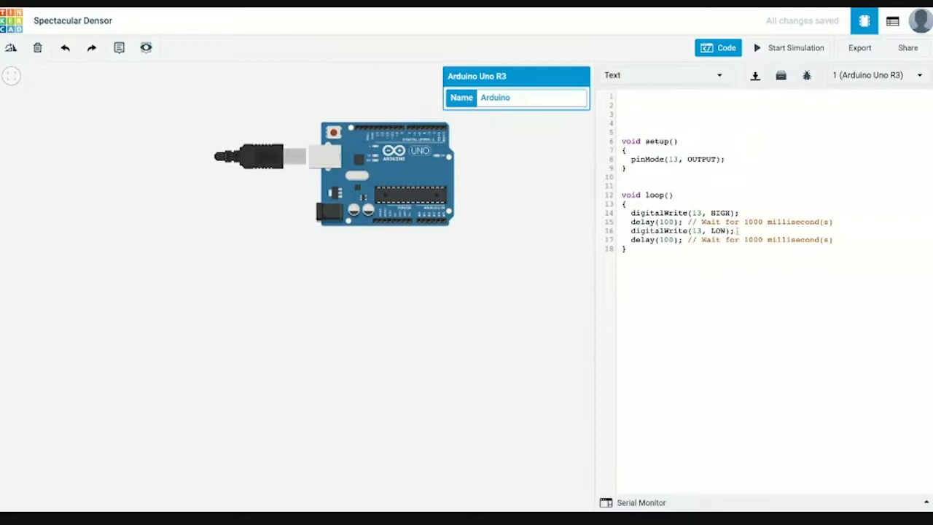
# Correct the comments after both delay() statements to read "Wait for 100 millisecond(s)".
pyautogui.moveTo(743, 221); pyautogui.dragTo(821, 222)
pyautogui.hotkey('shift', 'Left')
pyautogui.hotkey('shift', 'Left')
pyautogui.hotkey('shift', 'Left')
pyautogui.hotkey('shift', 'Left')
pyautogui.hotkey('shift', 'Left')
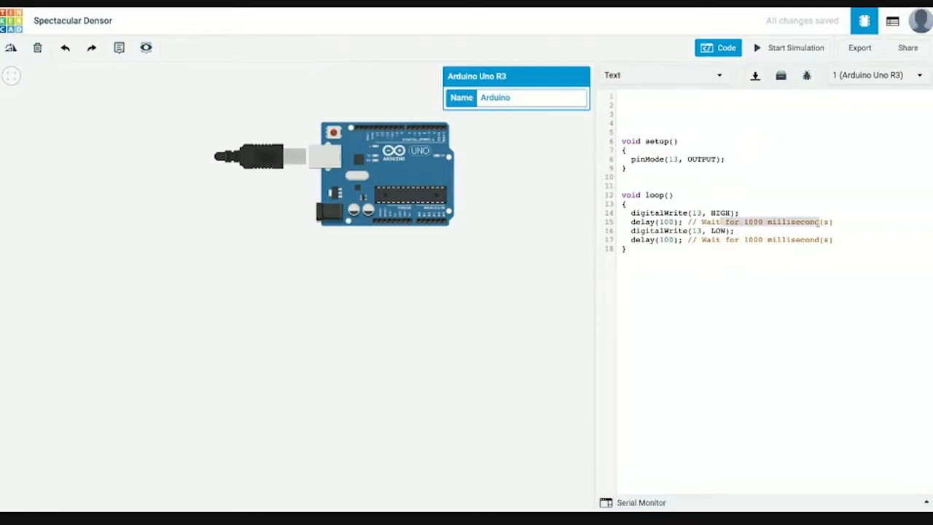
pyautogui.click(763, 222)
pyautogui.press('BackSpace')
pyautogui.click(763, 240)
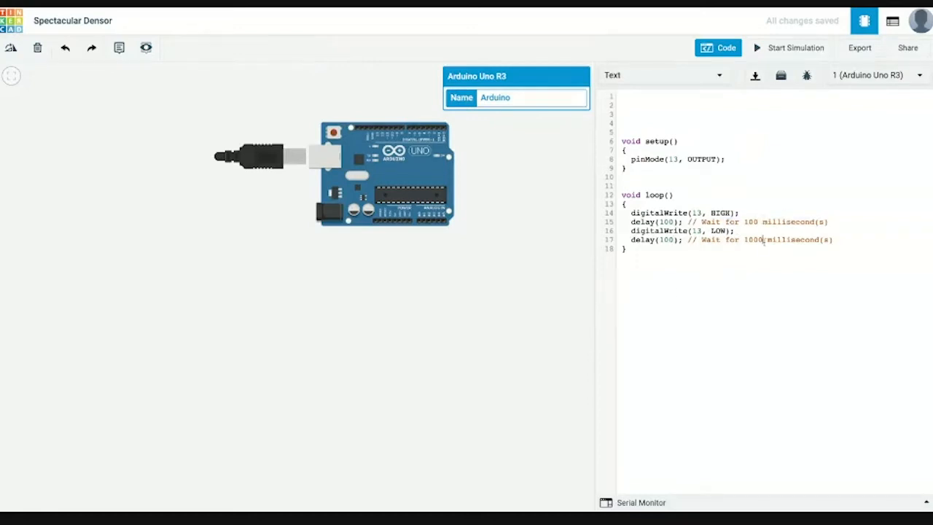
pyautogui.press('BackSpace')
# Examine the comment after the first delay(), and run the 100-millisecond blink simulation before stopping it.
pyautogui.moveTo(685, 223); pyautogui.dragTo(829, 223)
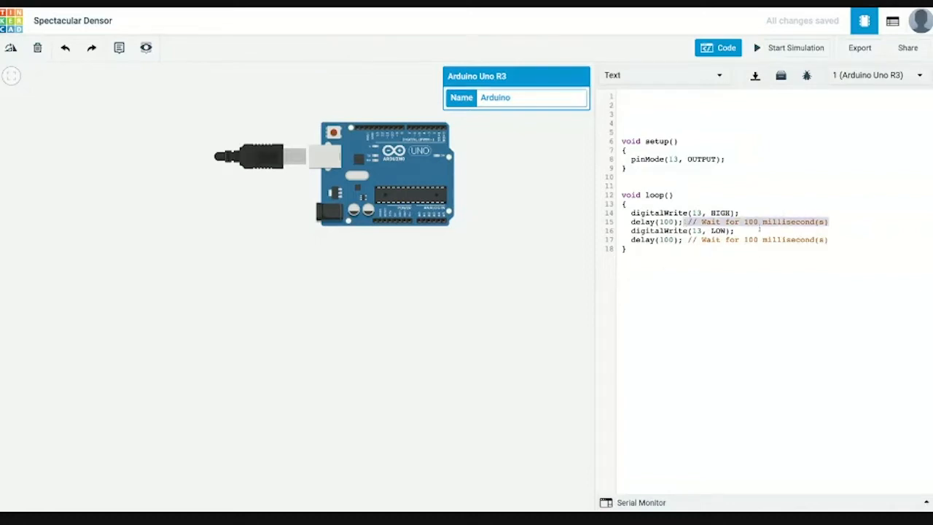
pyautogui.click(759, 229)
pyautogui.click(762, 48)
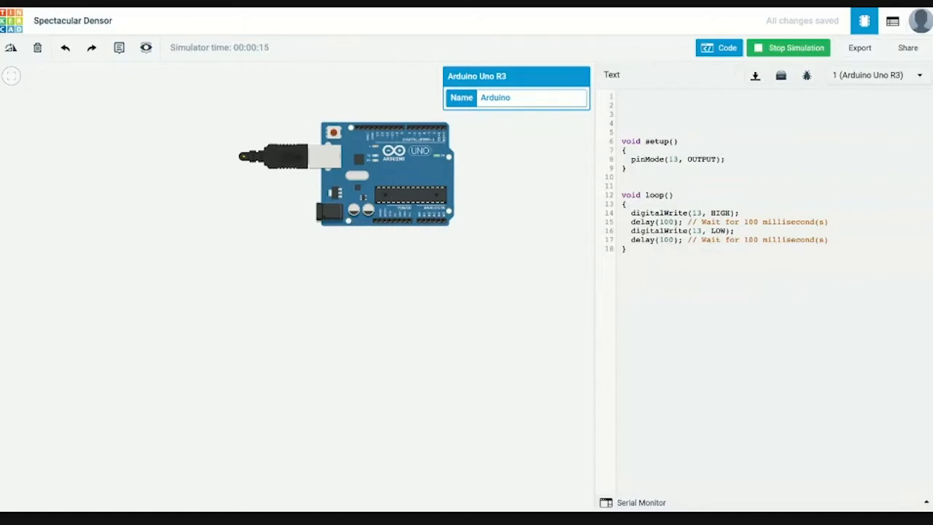
pyautogui.click(774, 51)
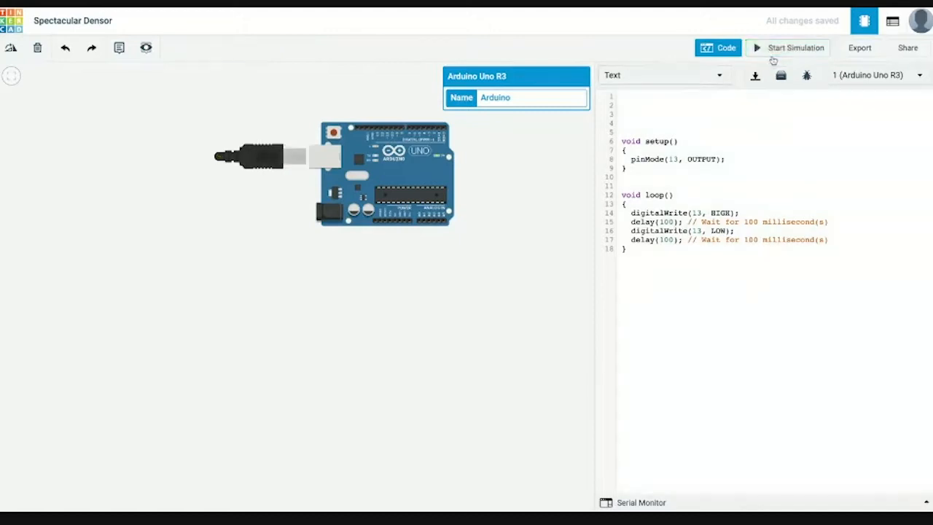
# Set both delay() values in loop() to 10000 and start the simulation.
pyautogui.write('00')
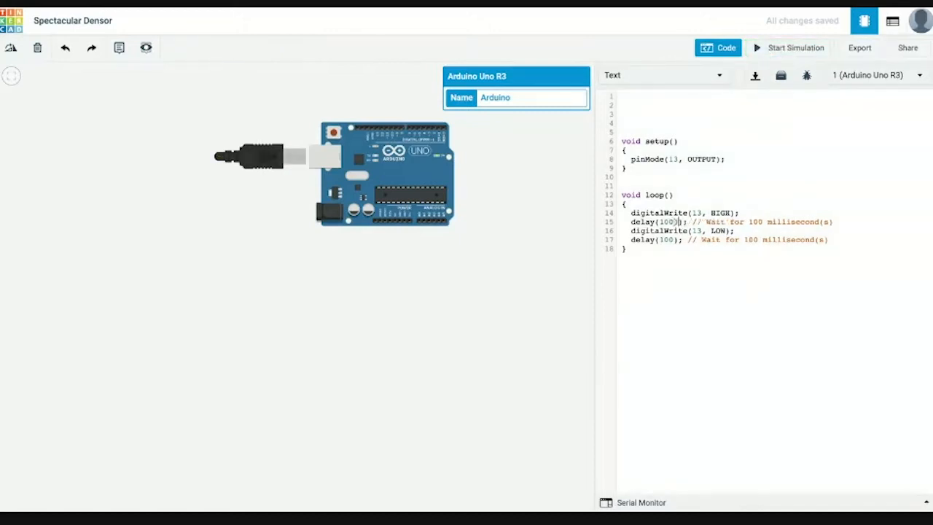
pyautogui.click(672, 240)
pyautogui.write('00')
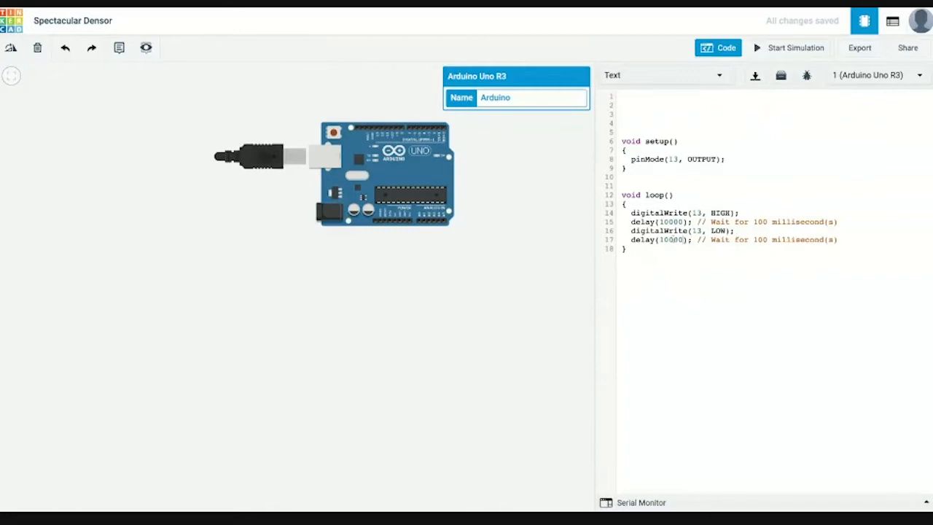
pyautogui.click(765, 51)
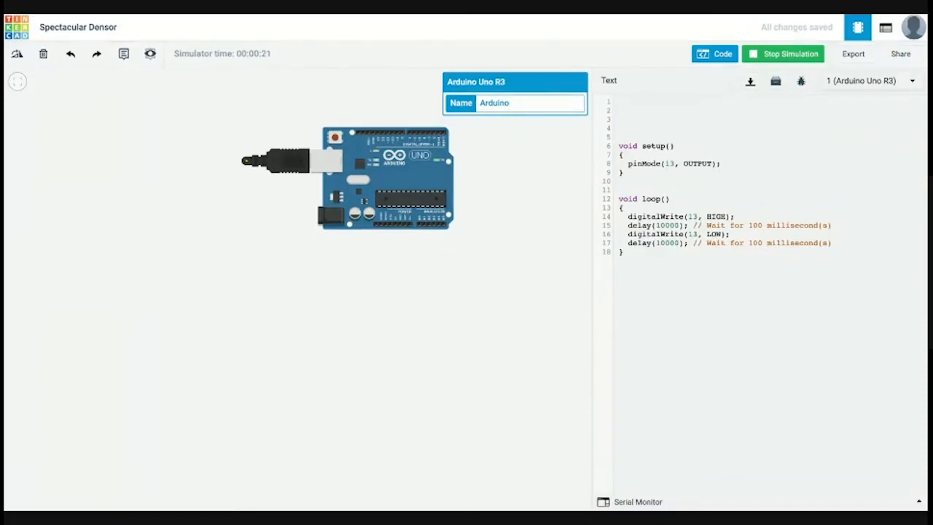
pyautogui.press('s')
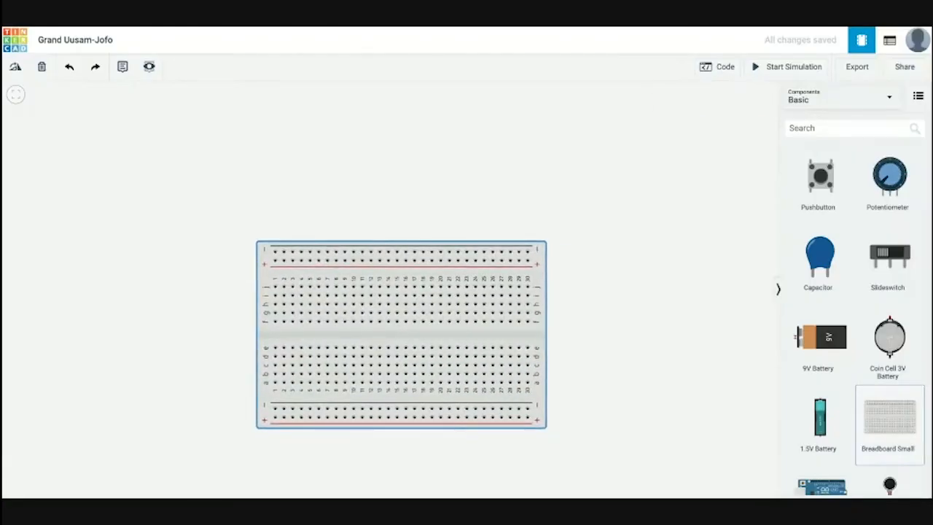
# Place a small breadboard in the Grand Uusam-Jofo circuit and a 9V battery to the right of it.
pyautogui.click(400, 335)
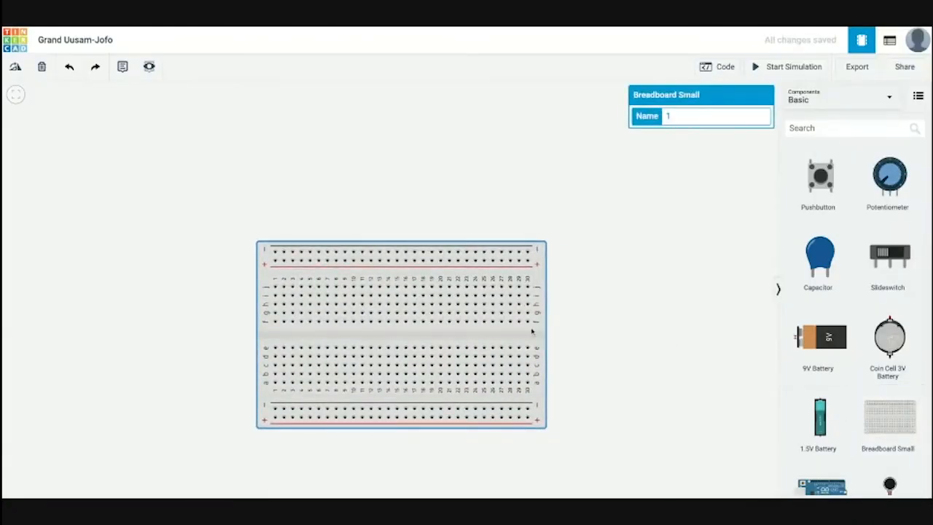
pyautogui.scroll(-5, 616, 339)
pyautogui.scroll(4, 616, 340)
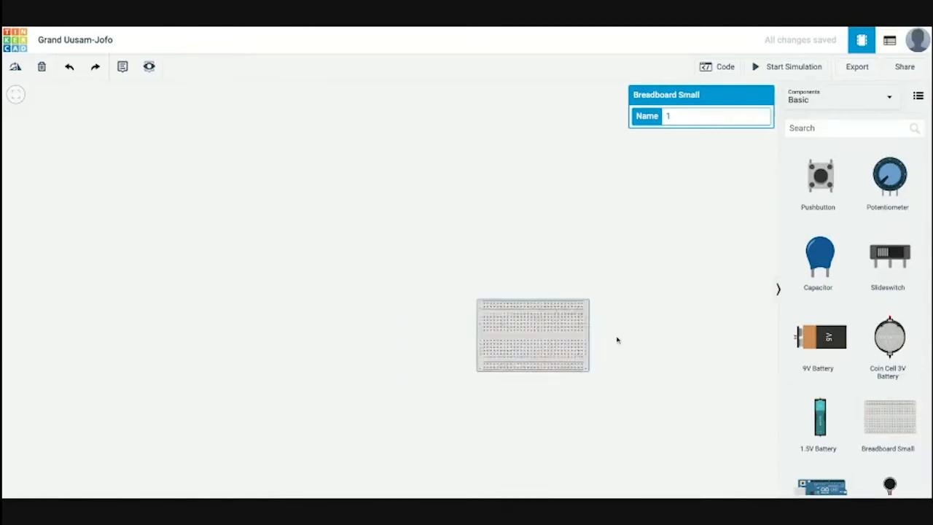
pyautogui.click(825, 346)
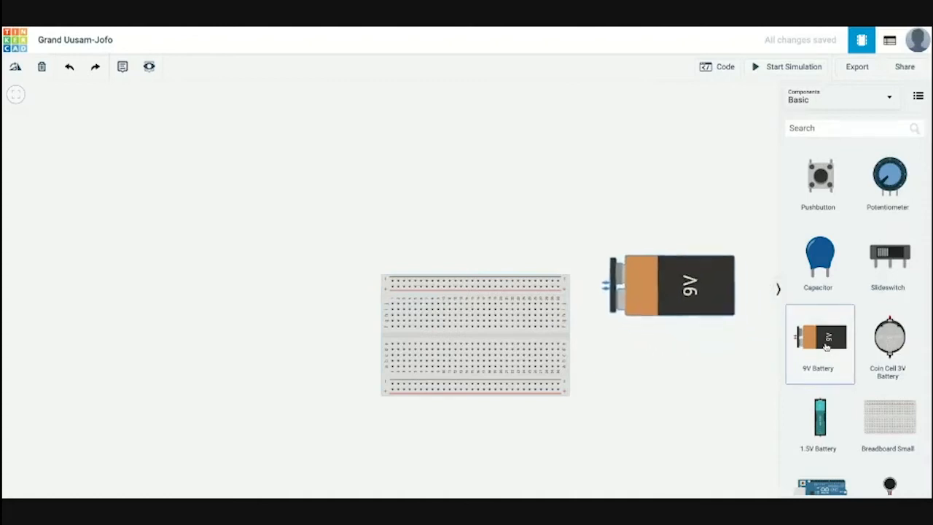
pyautogui.click(601, 282)
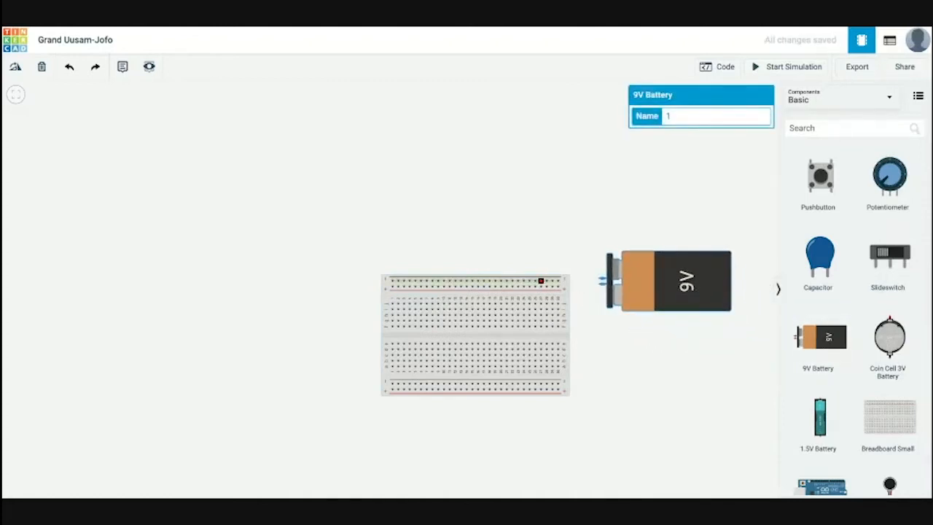
# Wire the battery's negative and positive terminals to column 30 of the breadboard's upper negative and positive rails.
pyautogui.scroll(5, 539, 280)
pyautogui.scroll(-3, 604, 292)
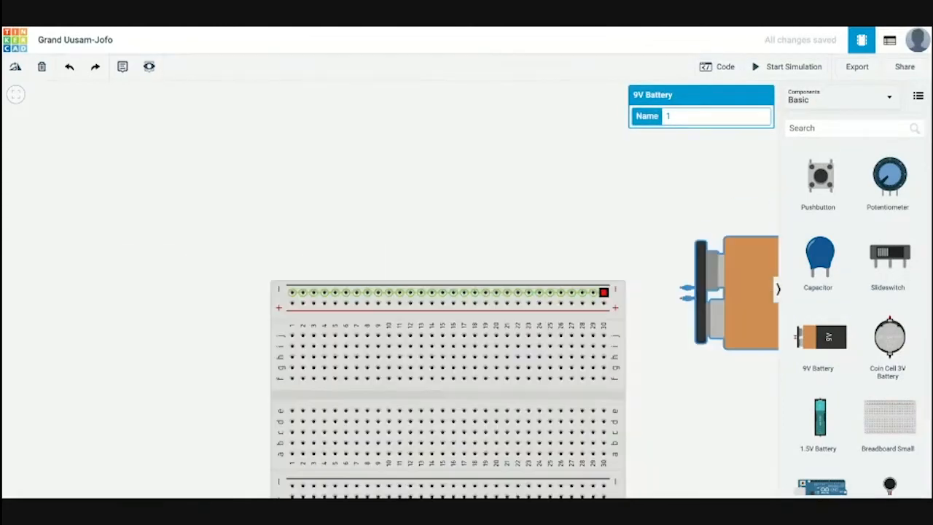
pyautogui.click(603, 292)
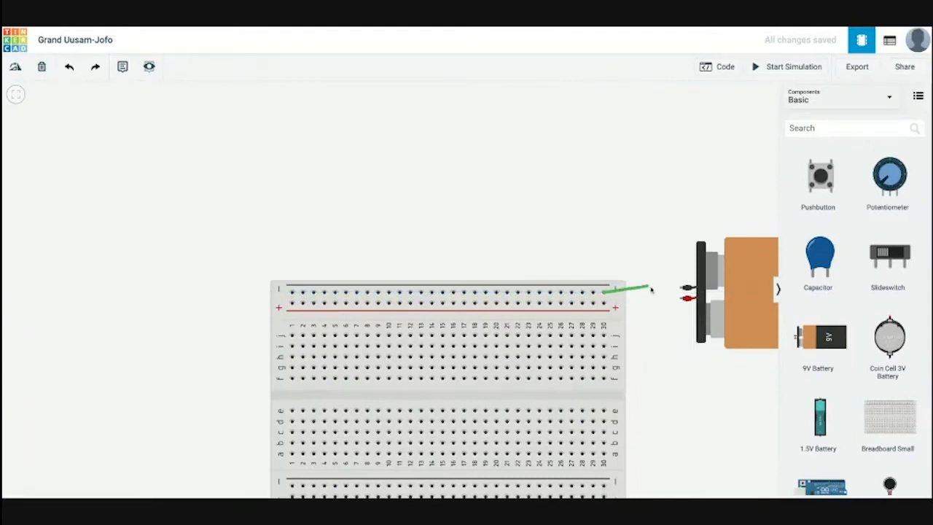
pyautogui.click(681, 289)
pyautogui.click(688, 298)
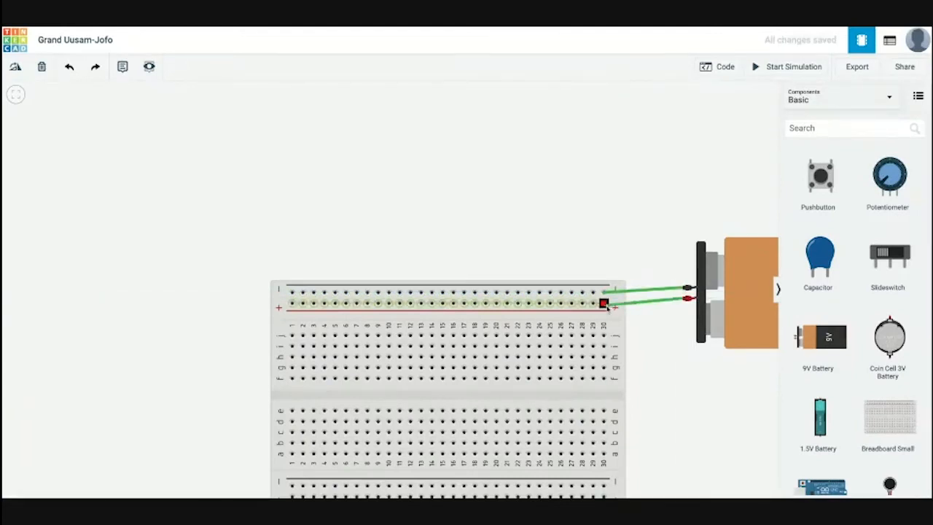
pyautogui.click(603, 303)
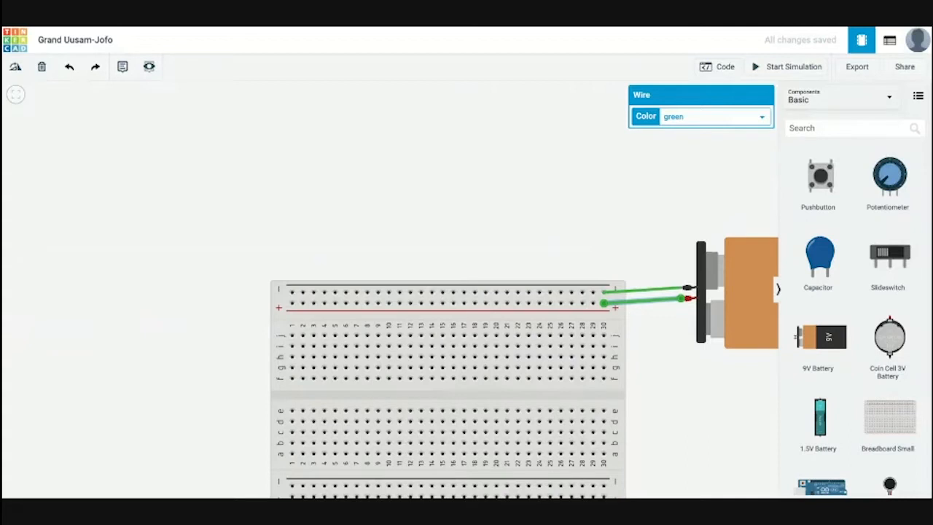
# Colour the positive battery wire red and the negative battery wire black.
pyautogui.click(678, 141)
pyautogui.click(638, 292)
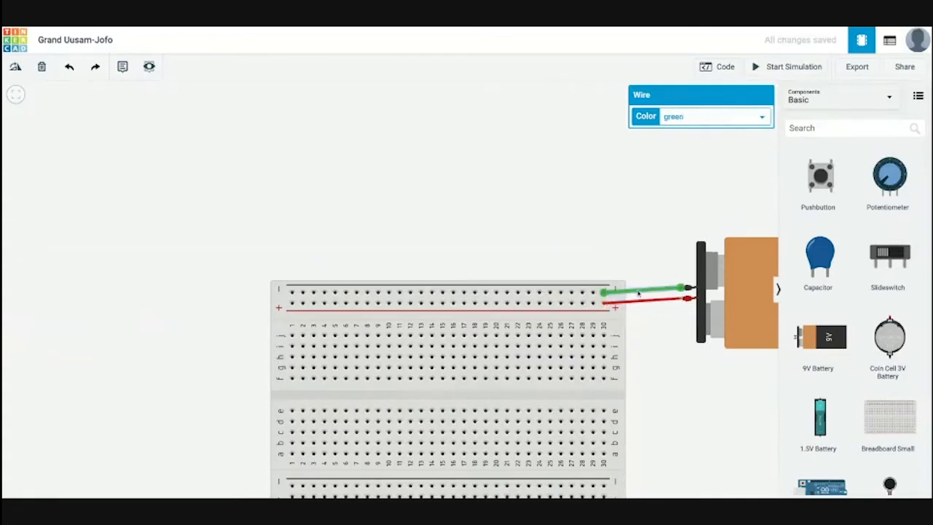
pyautogui.click(688, 130)
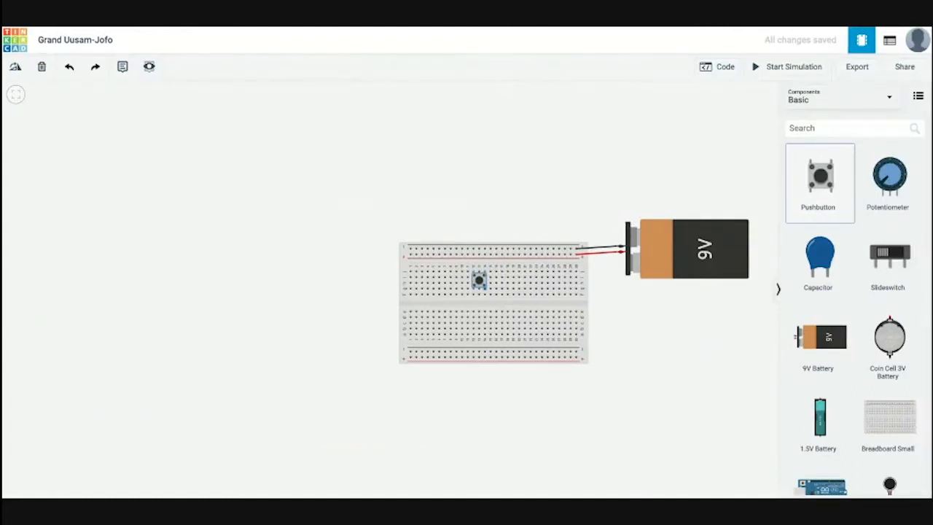
# Place a pushbutton across columns 12 and 14 of the breadboard's upper half and a red LED in columns 19 and 20.
pyautogui.click(479, 280)
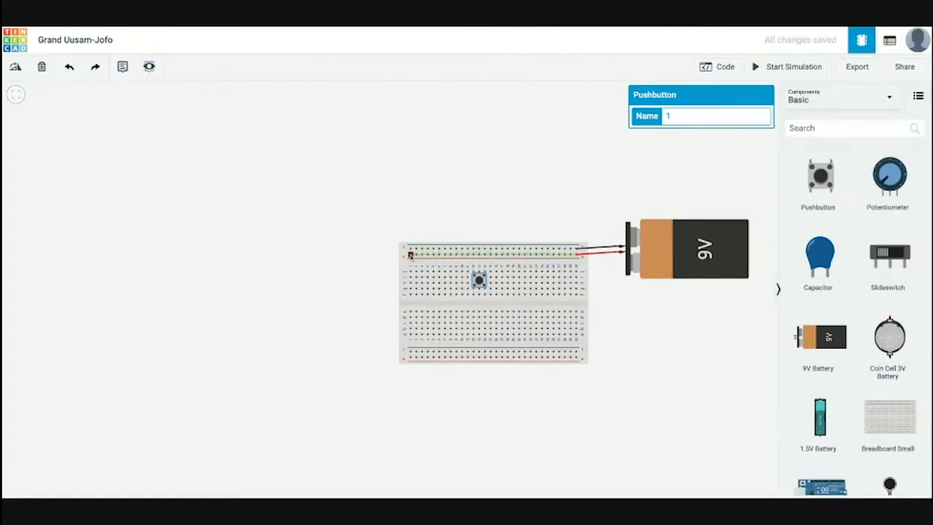
pyautogui.scroll(-5, 853, 291)
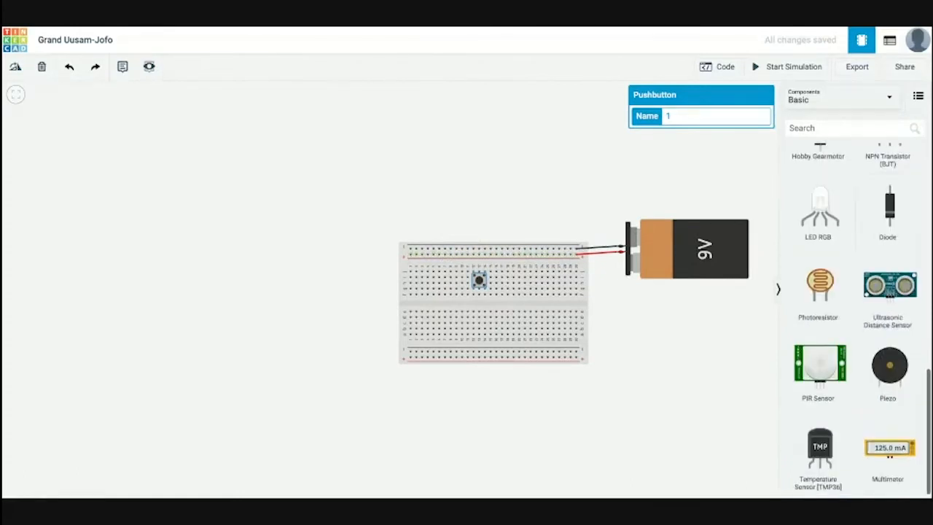
pyautogui.scroll(6, 896, 219)
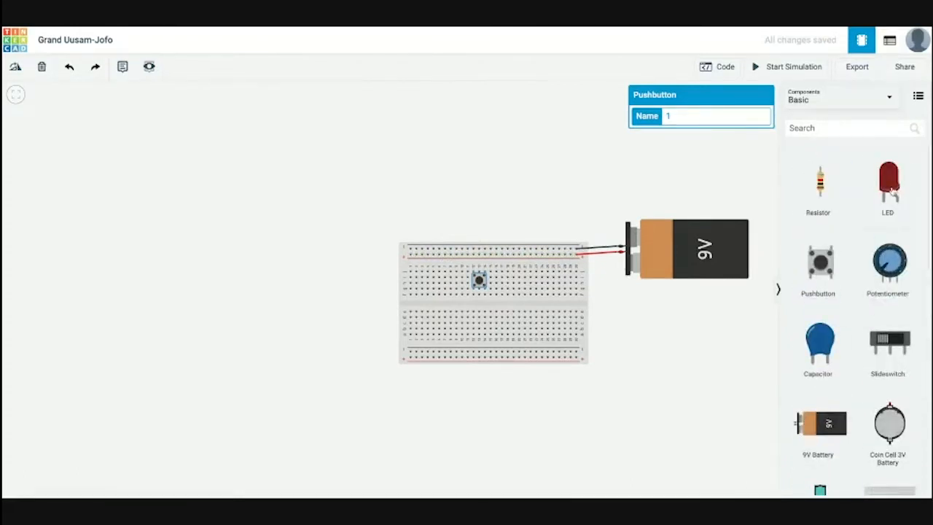
pyautogui.moveTo(892, 188); pyautogui.dragTo(515, 276)
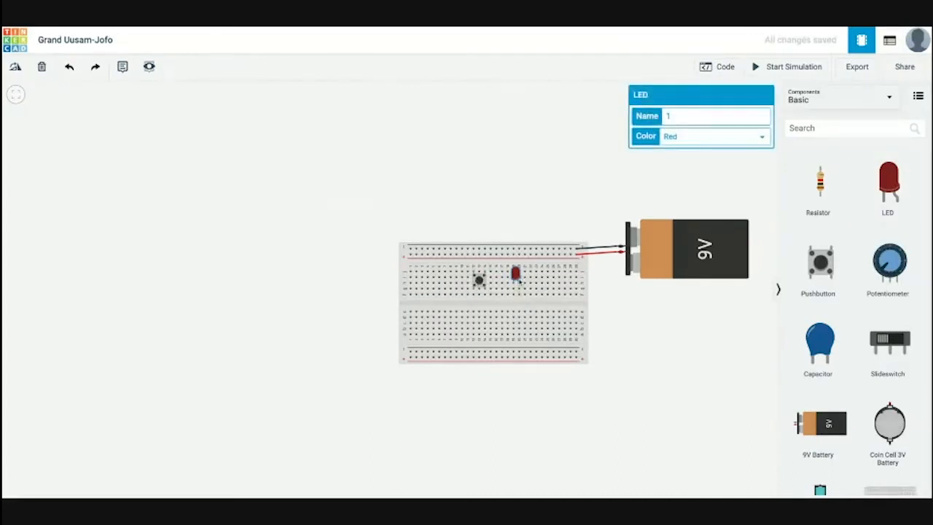
# Place a horizontally rotated resistor in row f between columns 15 and 19, and shift the pushbutton to span columns 13 and 15.
pyautogui.click(823, 185)
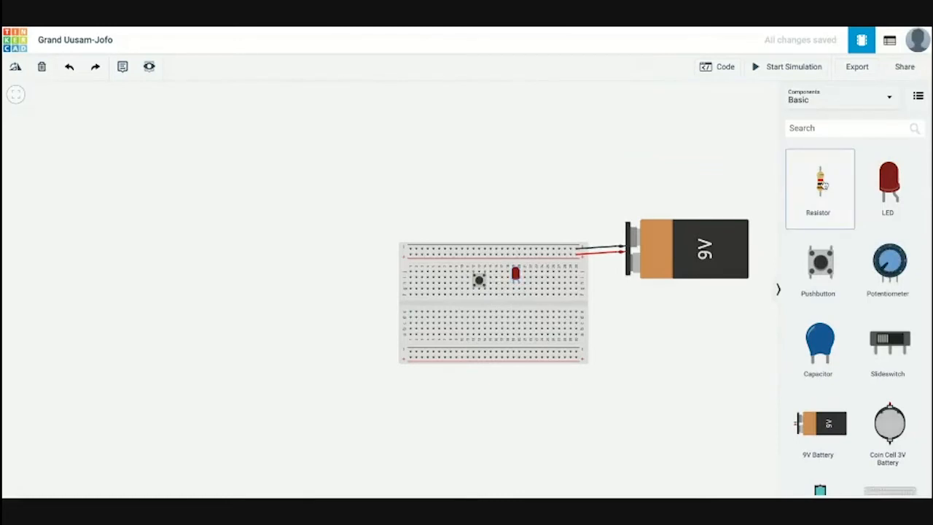
pyautogui.click(614, 328)
pyautogui.scroll(5, 617, 328)
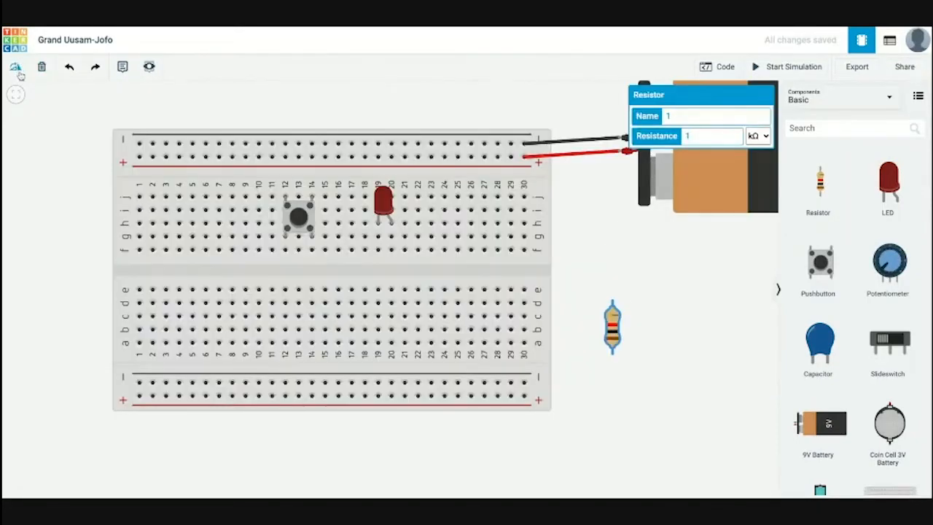
pyautogui.click(16, 68)
pyautogui.click(16, 68)
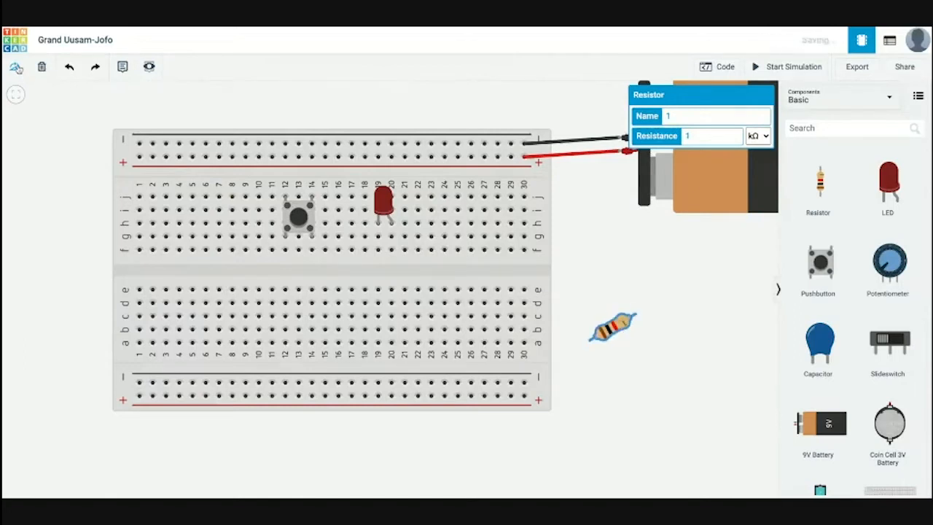
pyautogui.click(16, 67)
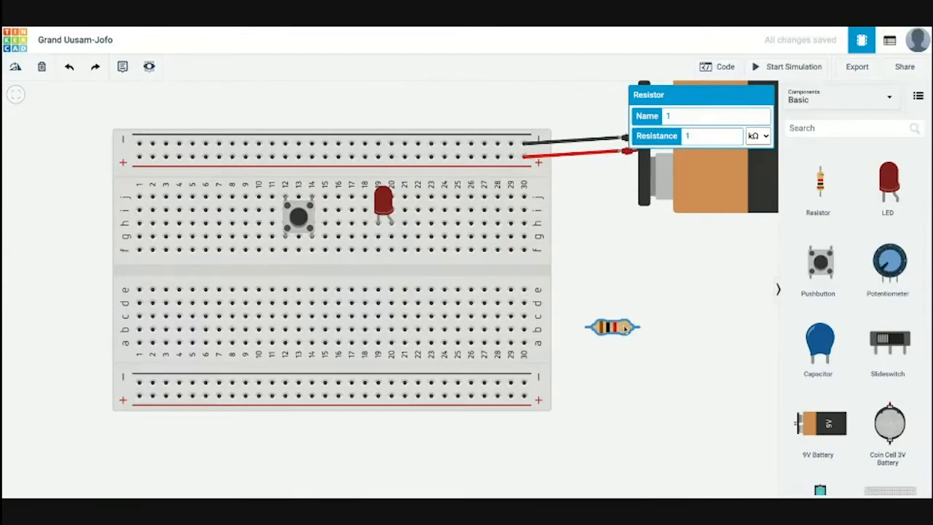
pyautogui.moveTo(626, 332)
pyautogui.mouseDown()
pyautogui.moveTo(590, 297)
pyautogui.moveTo(345, 245)
pyautogui.moveTo(366, 254)
pyautogui.mouseUp()
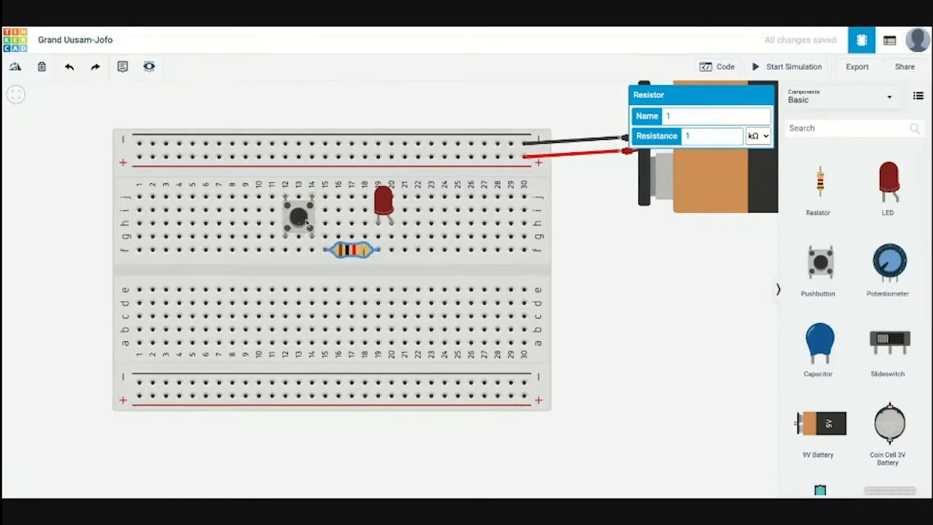
pyautogui.moveTo(307, 223); pyautogui.dragTo(320, 224)
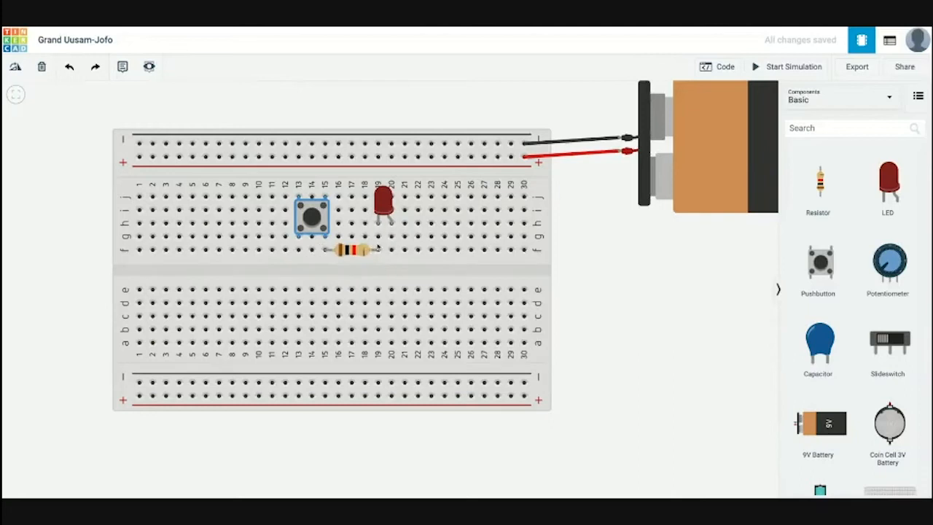
# Wire the upper positive rail at column 21 to hole g20 below the LED's anode.
pyautogui.click(405, 157)
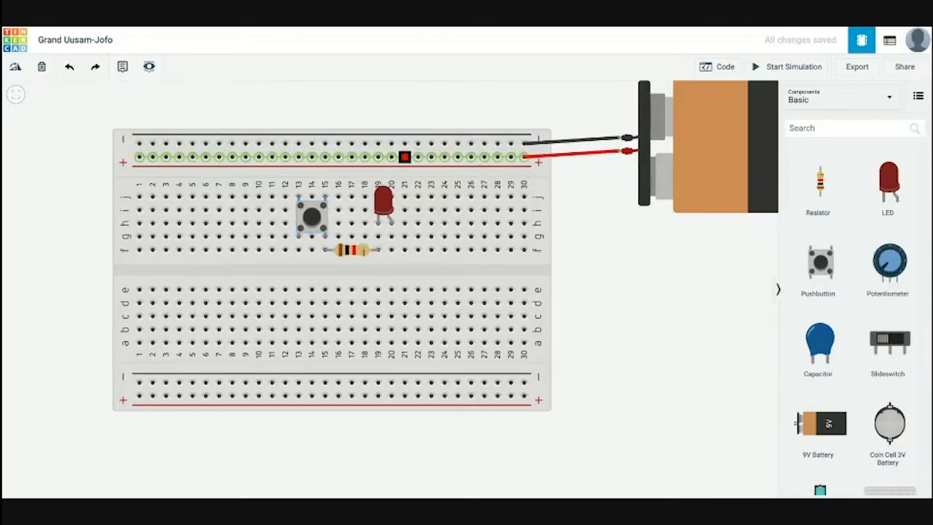
pyautogui.click(405, 158)
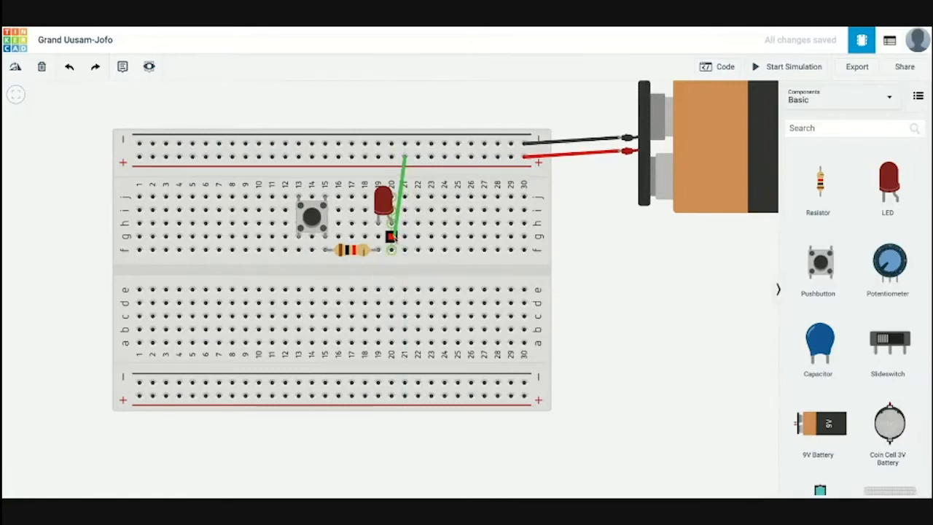
pyautogui.click(391, 236)
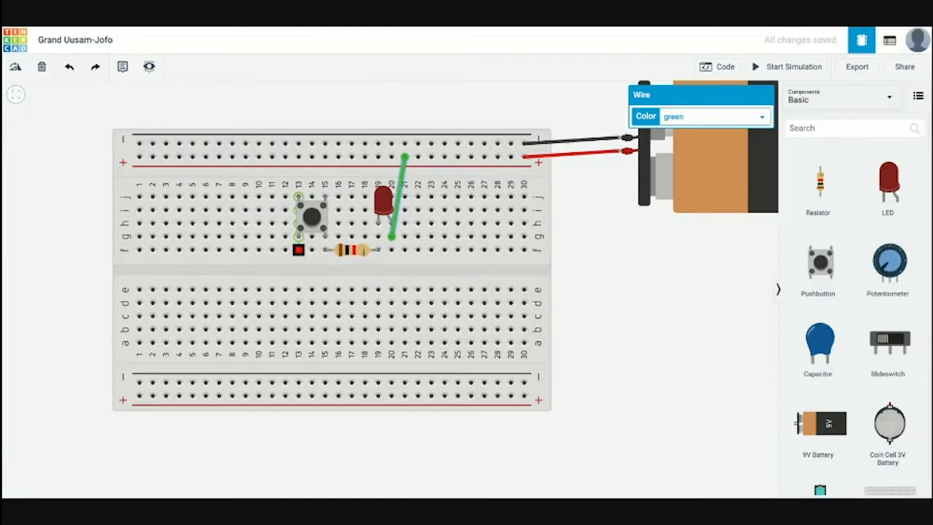
# Wire hole f13 below the pushbutton to the upper negative rail at column 12, bending the wire beside the pushbutton.
pyautogui.click(298, 249)
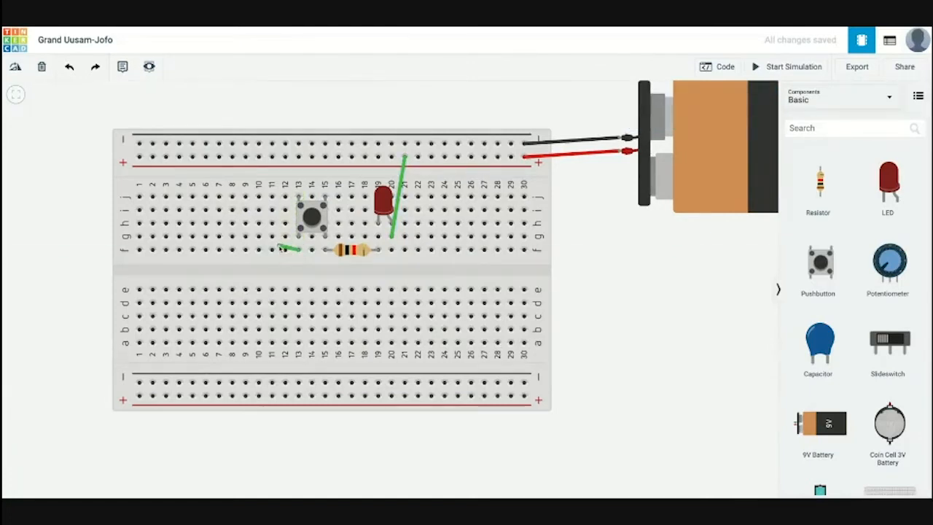
pyautogui.click(278, 246)
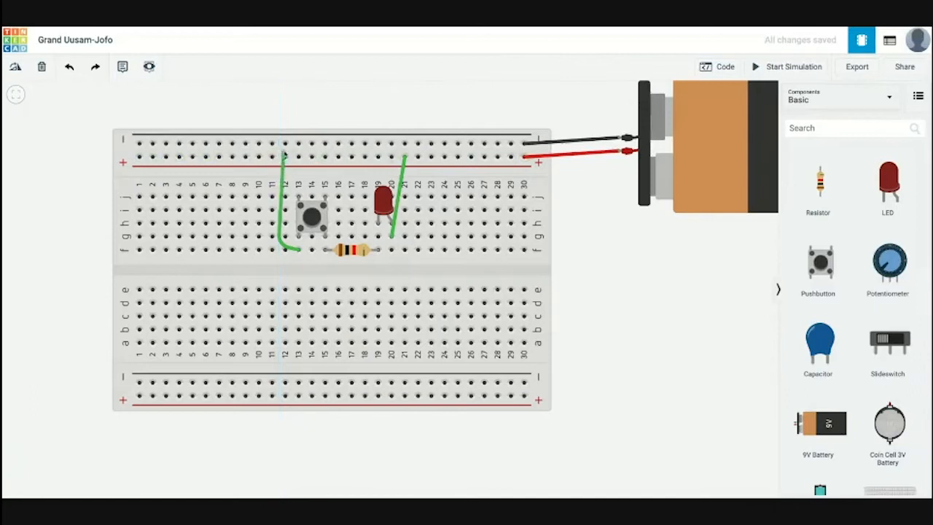
pyautogui.click(285, 145)
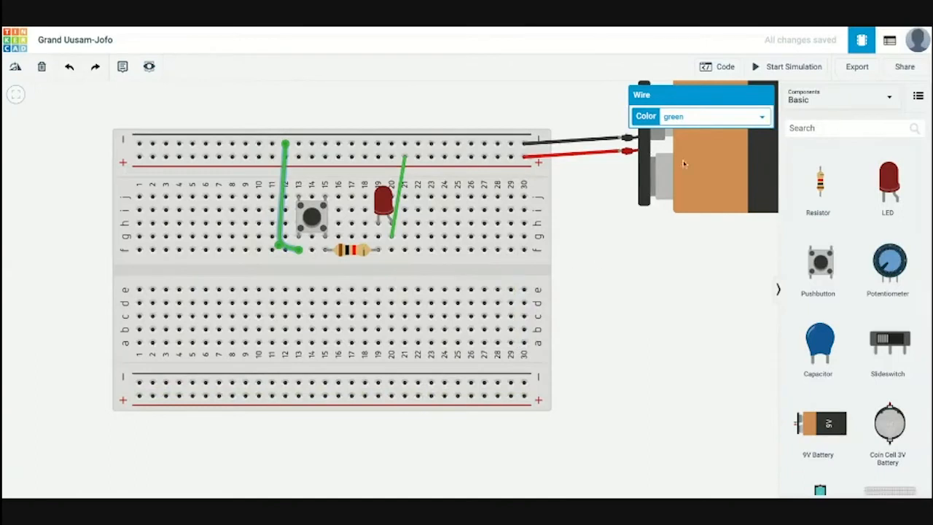
# Colour the pushbutton's negative-rail wire black and the LED's positive-rail wire red.
pyautogui.click(676, 117)
pyautogui.click(400, 179)
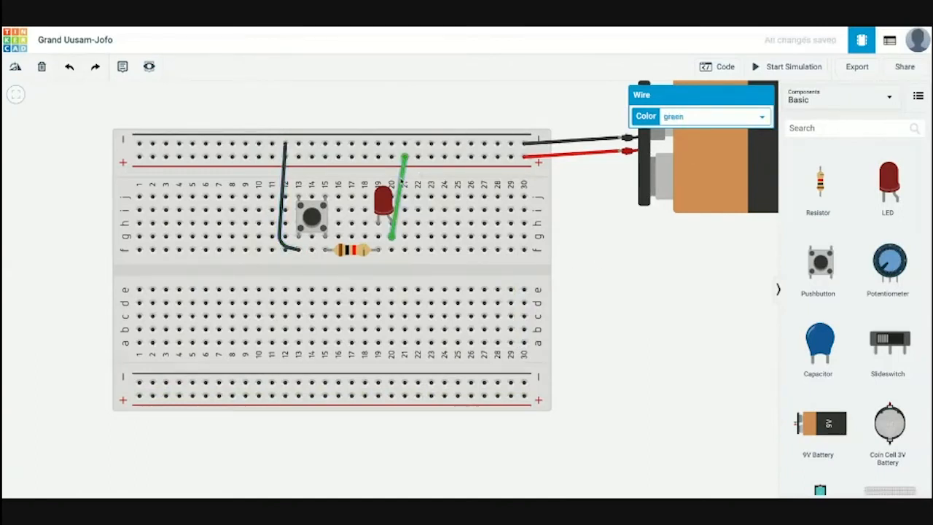
pyautogui.click(685, 119)
pyautogui.click(675, 90)
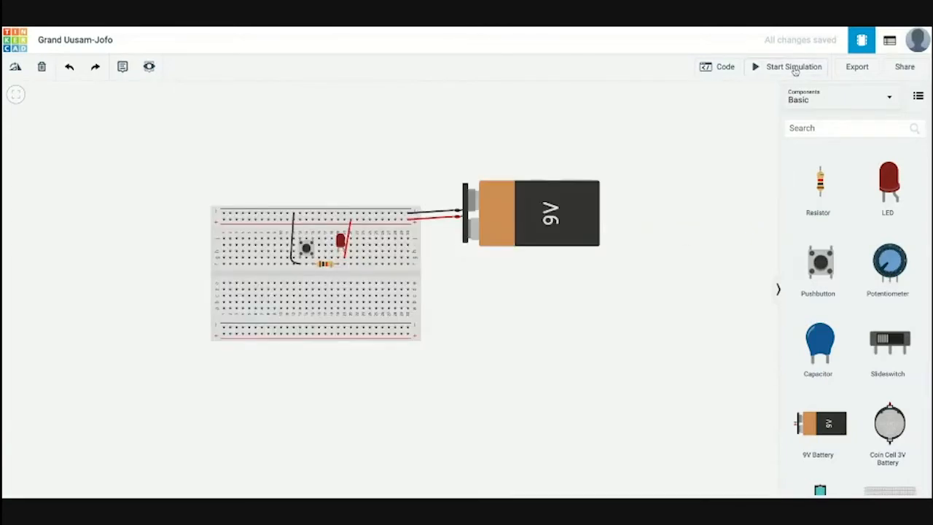
# Simulate the circuit with the resistor in place, operate the pushbutton, and stop the simulation.
pyautogui.click(795, 70)
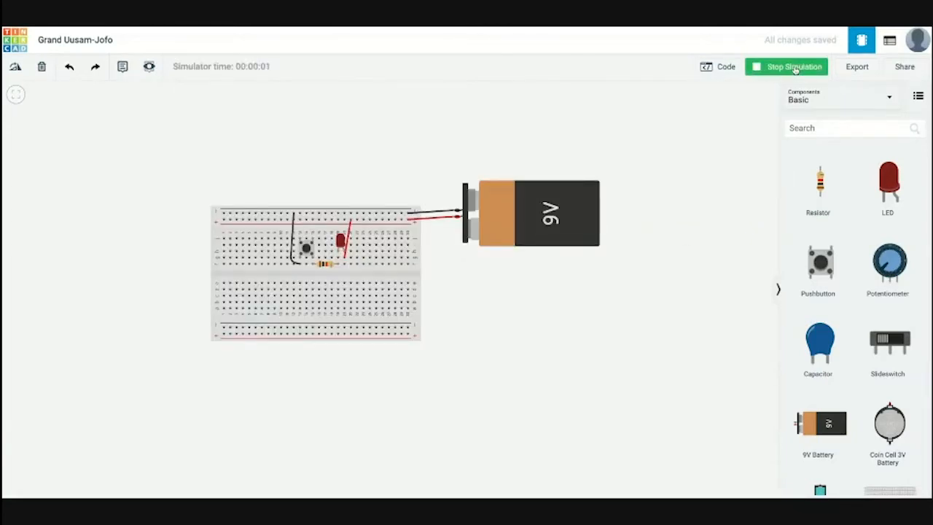
pyautogui.scroll(5, 307, 247)
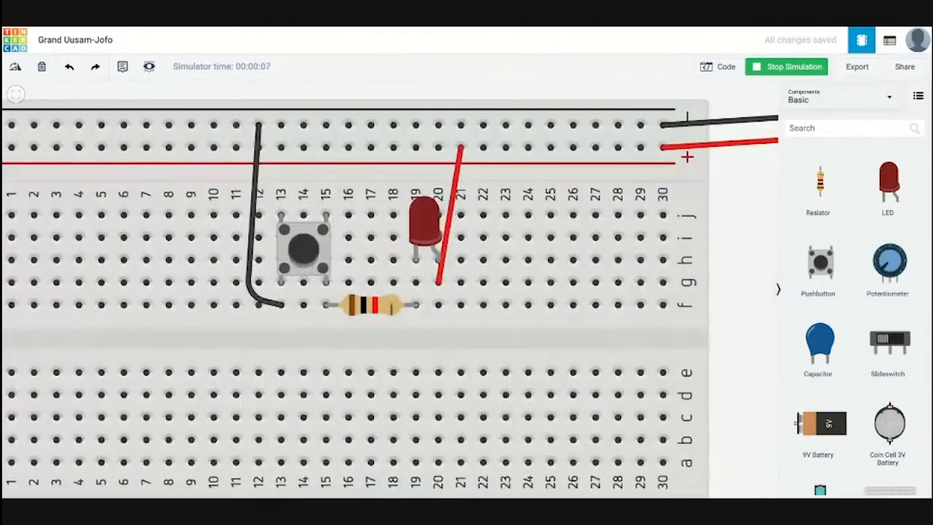
pyautogui.click(303, 250)
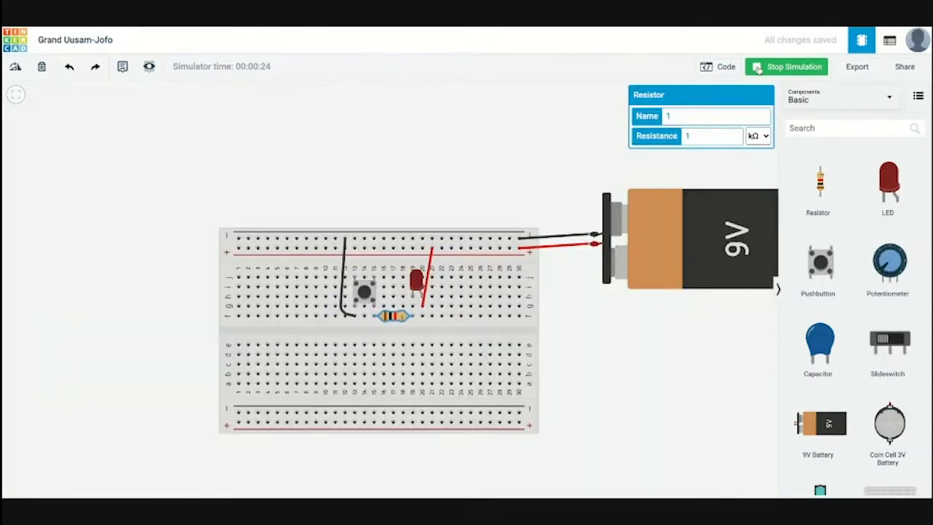
pyautogui.click(757, 68)
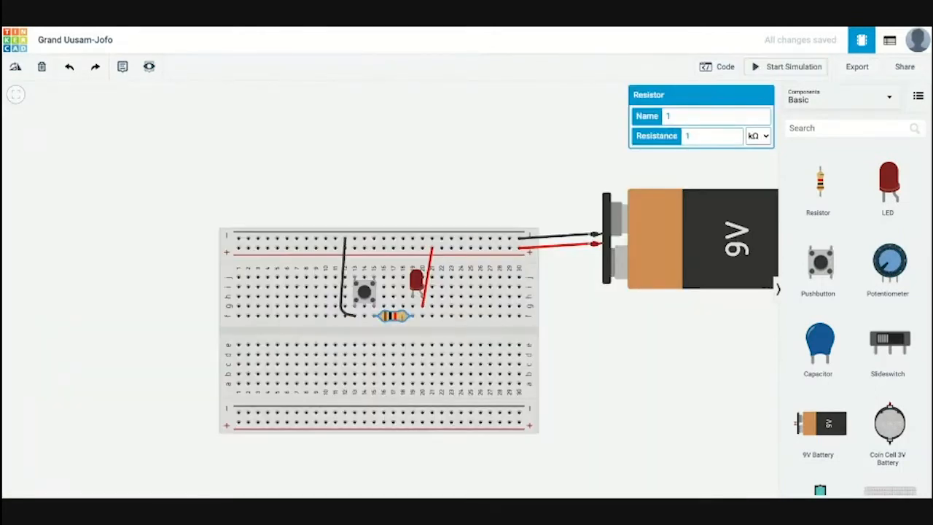
# Move the resistor off the breadboard and wire hole g19 below the LED directly to f15.
pyautogui.moveTo(393, 315); pyautogui.dragTo(438, 112)
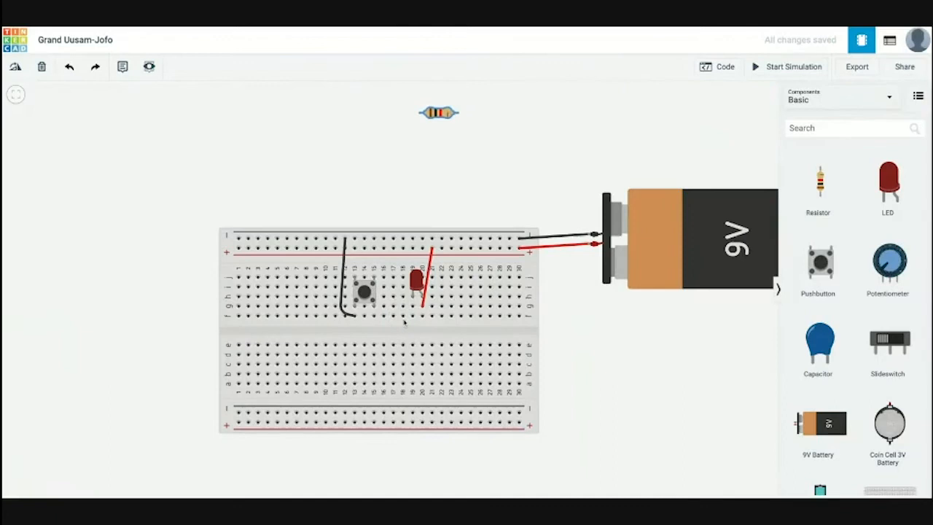
pyautogui.click(413, 308)
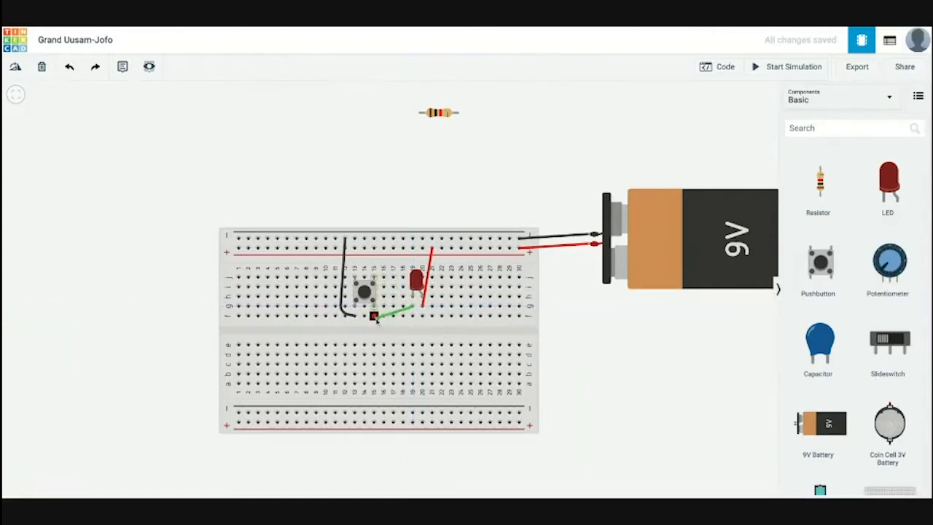
pyautogui.click(374, 316)
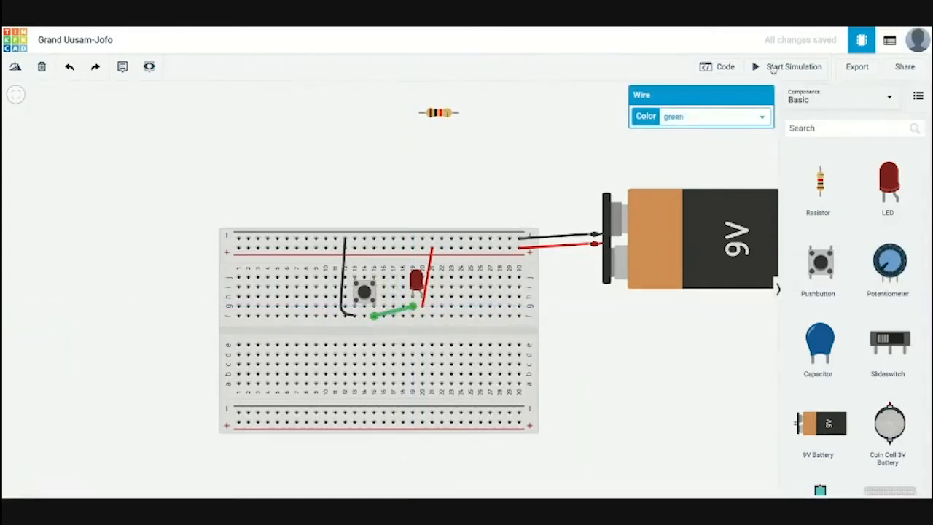
# Simulate the circuit without the resistor and operate the pushbutton to test the LED.
pyautogui.click(772, 67)
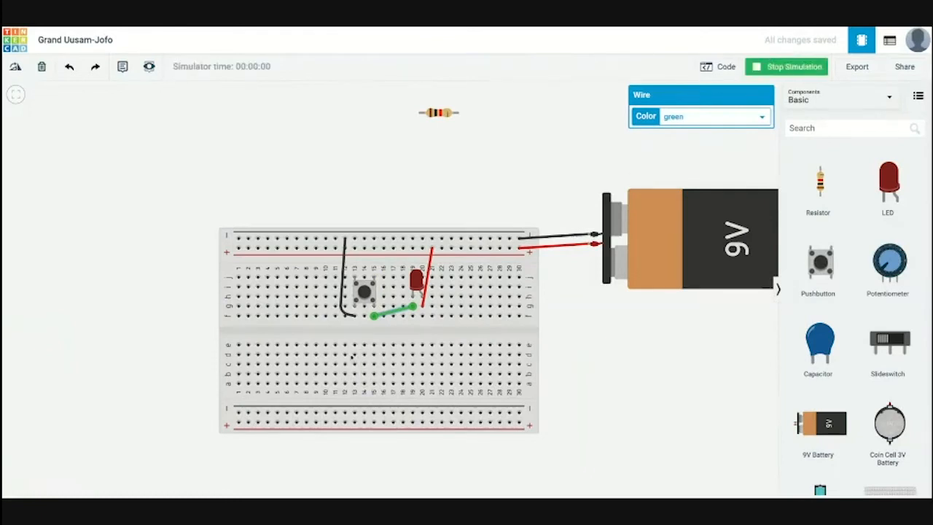
pyautogui.click(366, 295)
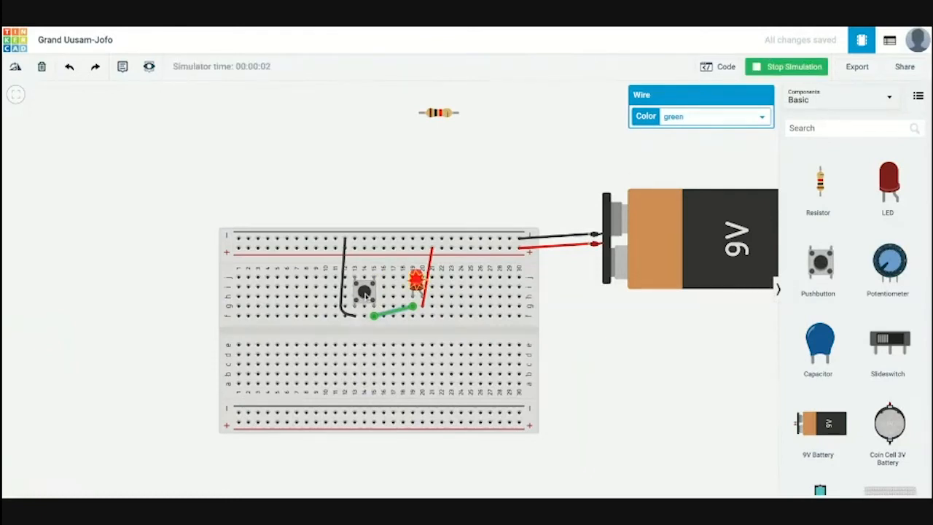
pyautogui.moveTo(413, 299)
# Delete the bypass wire, move the resistor above the breadboard again and begin a wire at hole g19.
pyautogui.press('Delete')
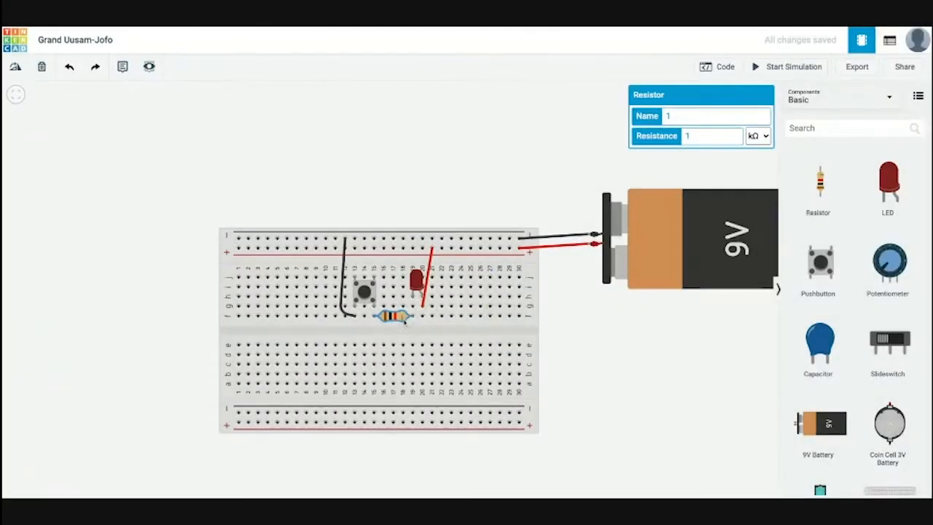
pyautogui.moveTo(404, 320); pyautogui.dragTo(438, 112)
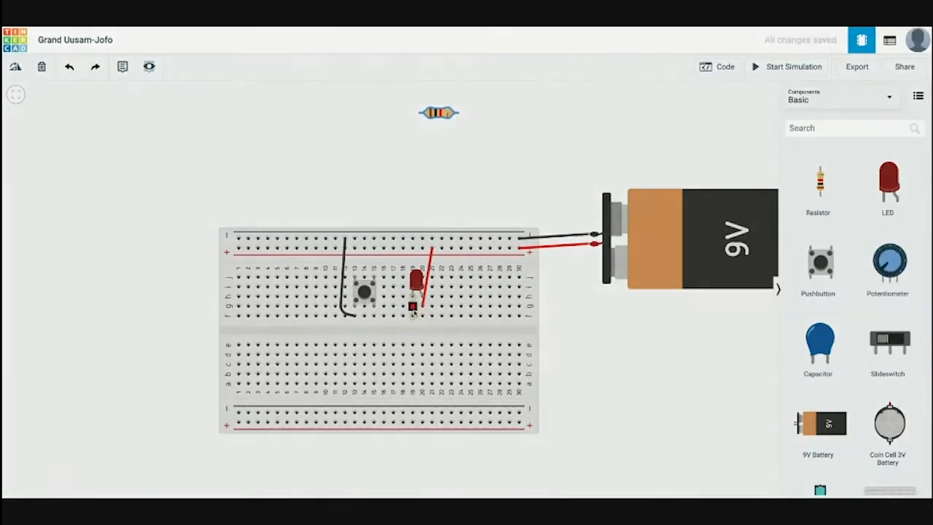
pyautogui.click(413, 307)
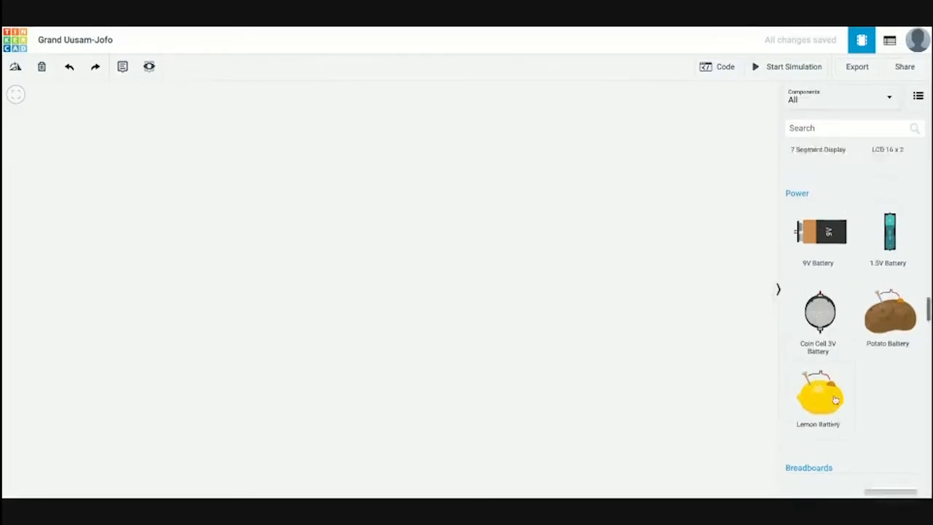
# Browse the full component library and place an Arduino Uno R3 on the empty workspace.
pyautogui.scroll(-15, 835, 400)
pyautogui.scroll(5, 835, 399)
pyautogui.scroll(10, 852, 314)
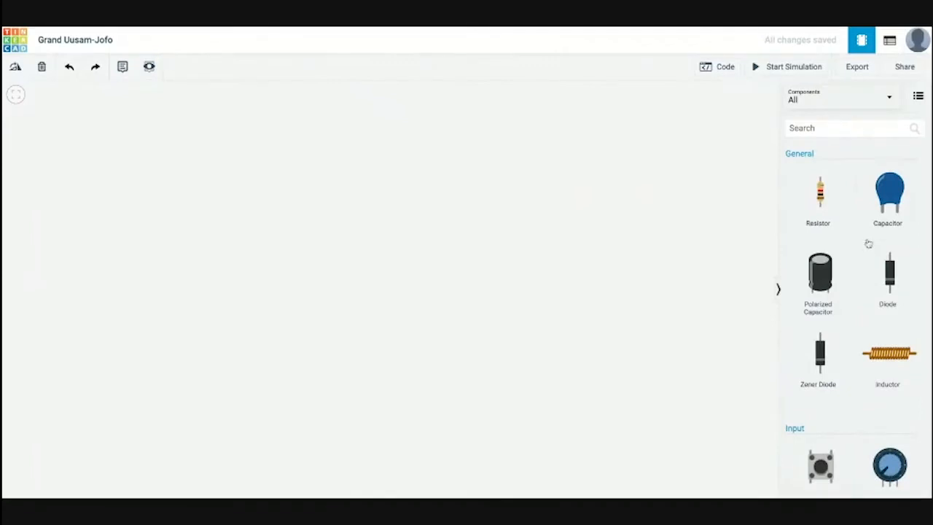
pyautogui.scroll(-1, 869, 324)
pyautogui.scroll(-7, 868, 323)
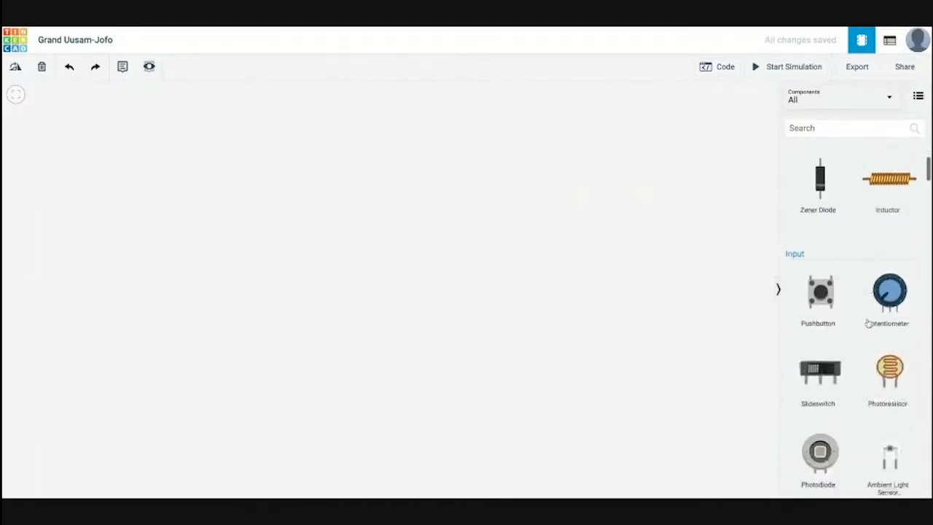
pyautogui.scroll(-10, 868, 324)
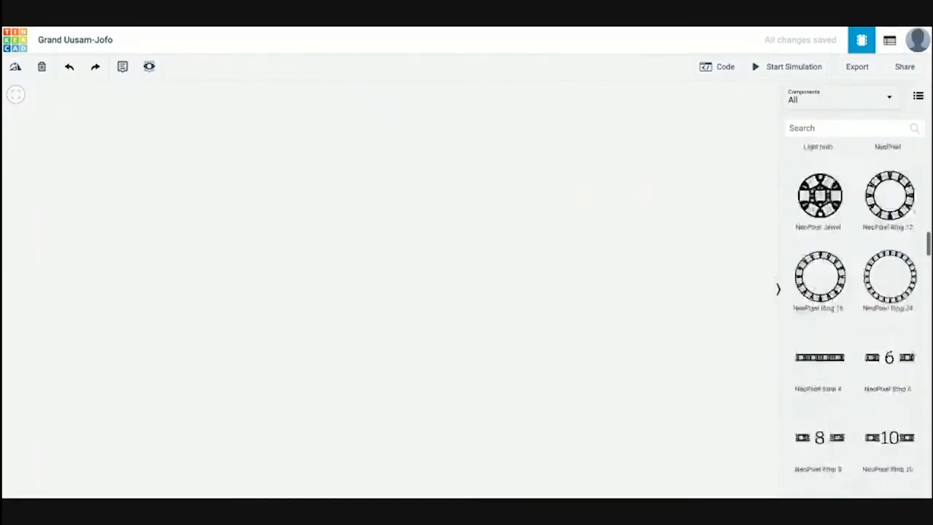
pyautogui.scroll(-9, 846, 245)
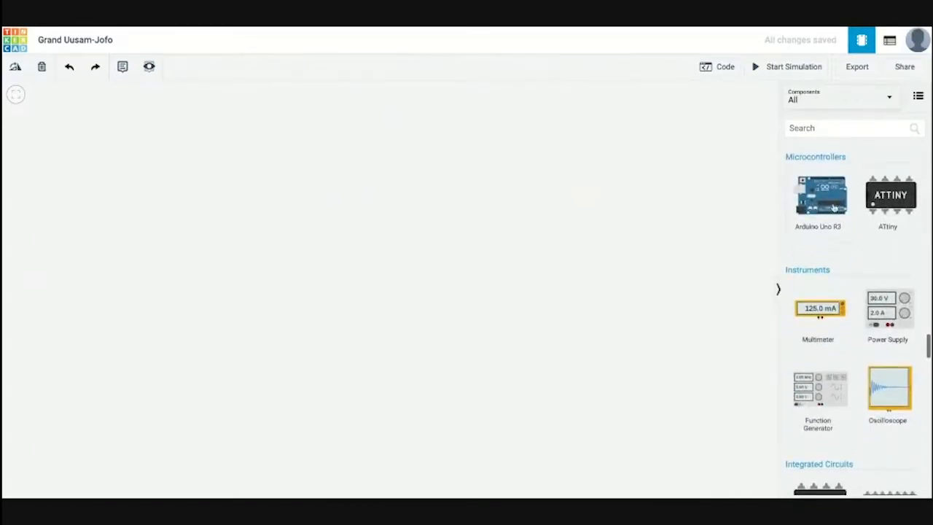
pyautogui.click(833, 208)
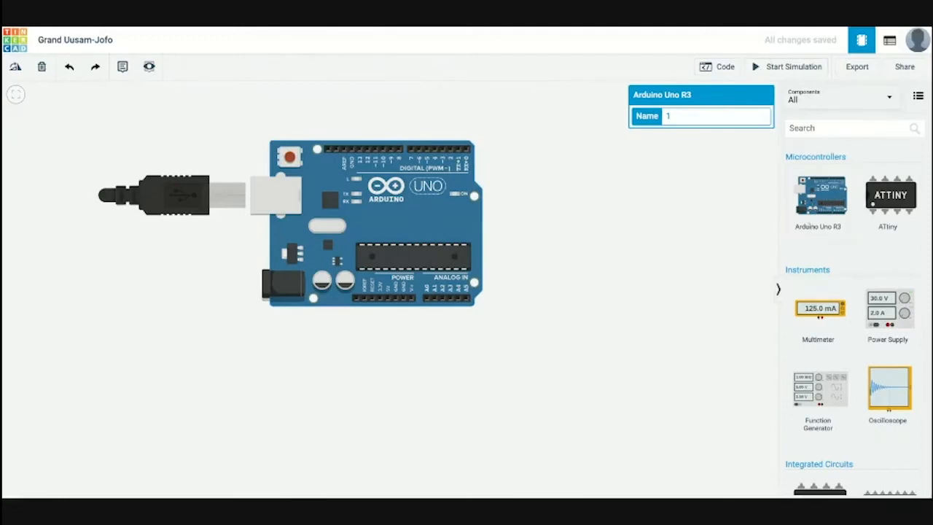
# Start simulating the Arduino Uno board and open its block code.
pyautogui.click(778, 73)
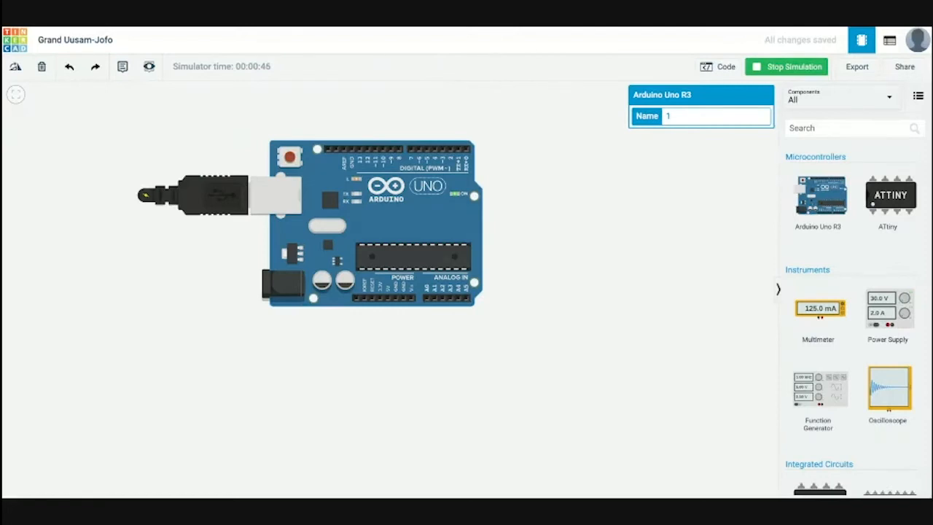
pyautogui.click(719, 66)
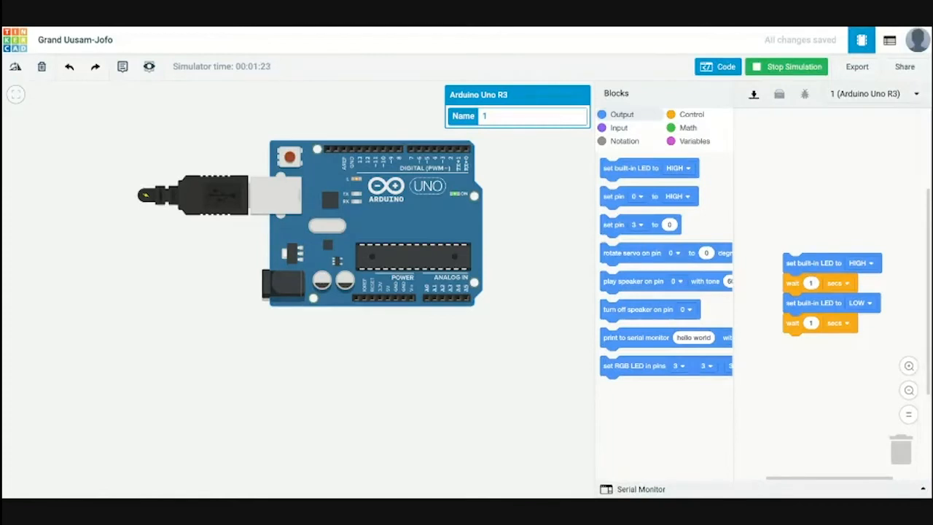
# Review the Control, Math, Input, Notation and Variables block categories and stop the simulation.
pyautogui.click(676, 114)
pyautogui.click(684, 128)
pyautogui.click(624, 131)
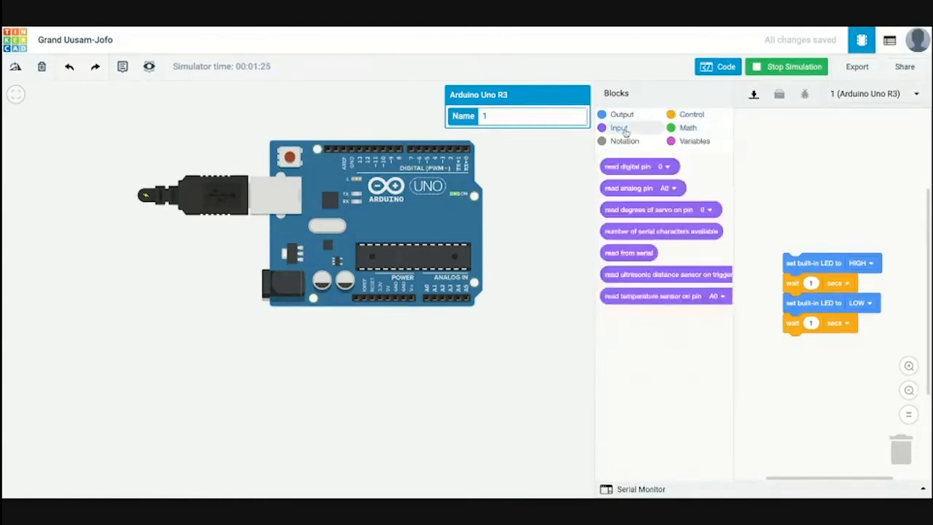
pyautogui.click(624, 140)
pyautogui.click(680, 142)
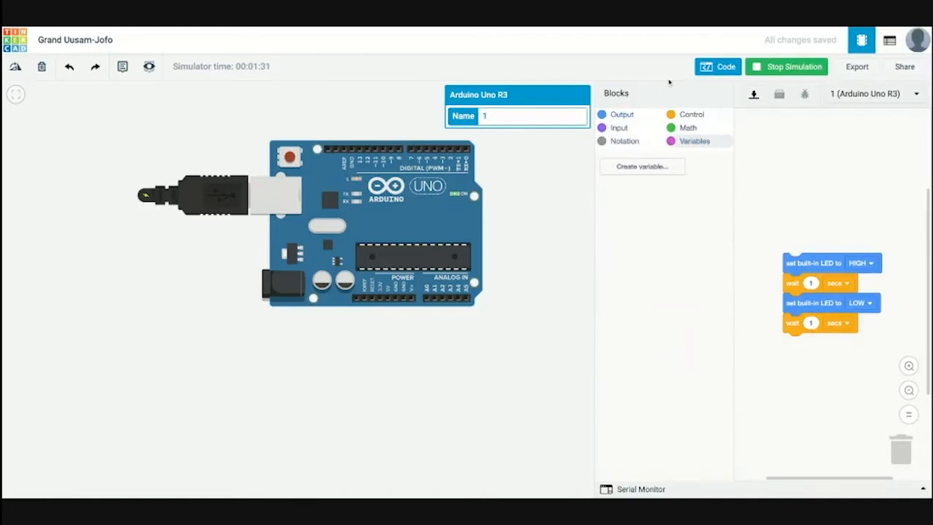
pyautogui.click(778, 67)
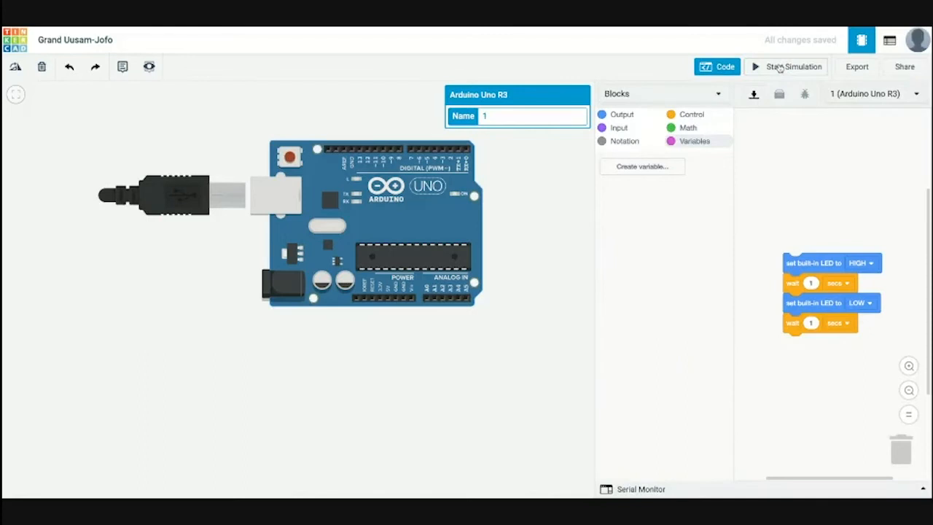
# Switch the Arduino's code editor from Blocks to Text, accepting the loss of the blocks.
pyautogui.click(723, 97)
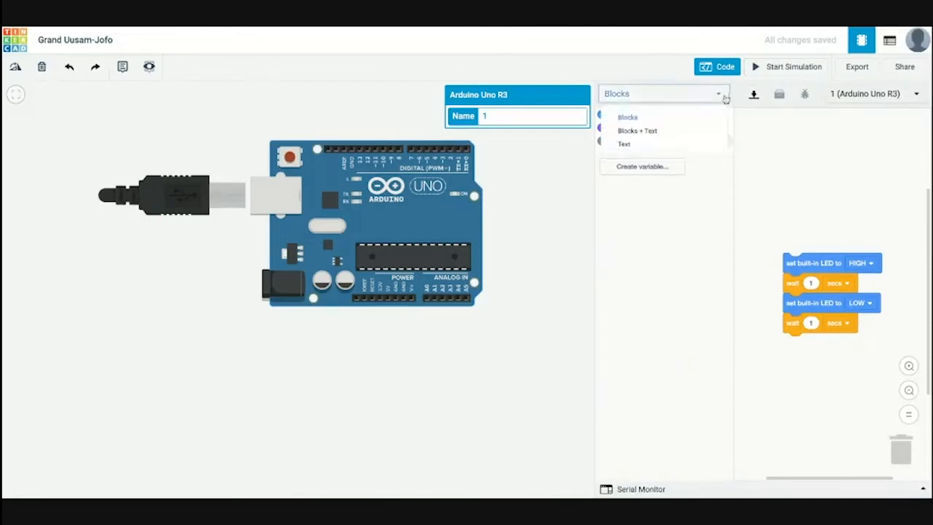
pyautogui.click(627, 144)
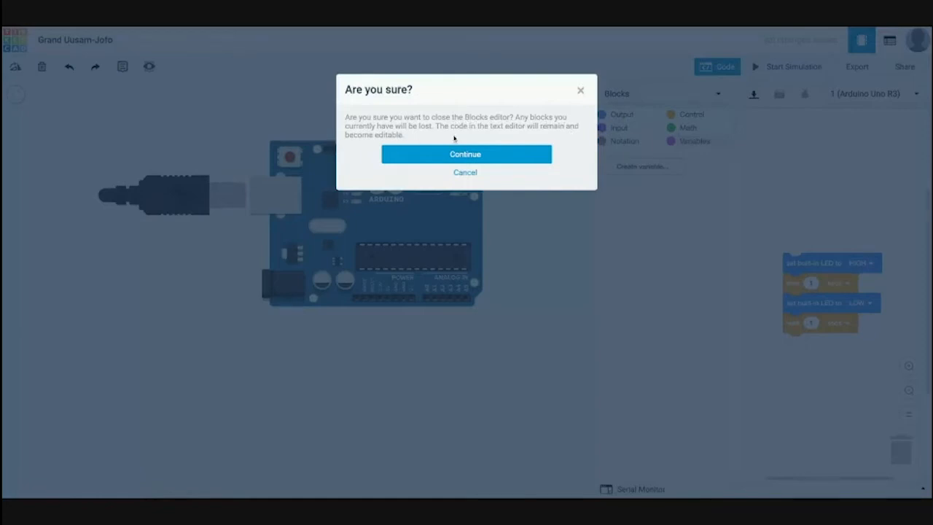
pyautogui.click(455, 155)
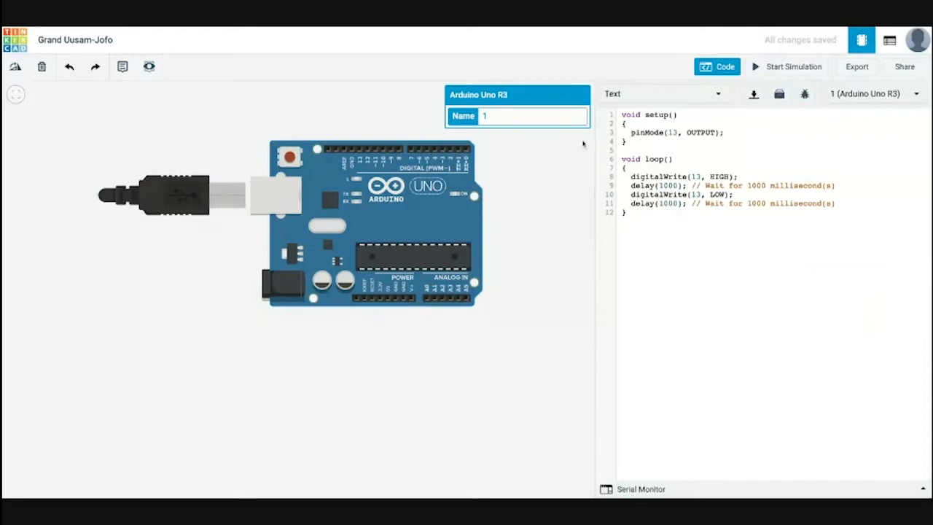
# Insert four blank lines above void setup() in the Arduino code.
pyautogui.press('Return')
pyautogui.press('Return')
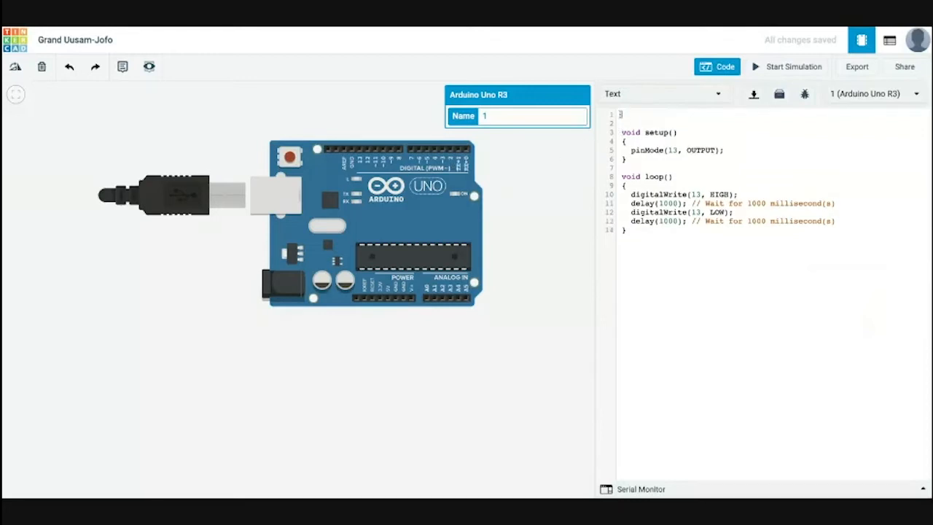
pyautogui.press('Return')
pyautogui.press('Return')
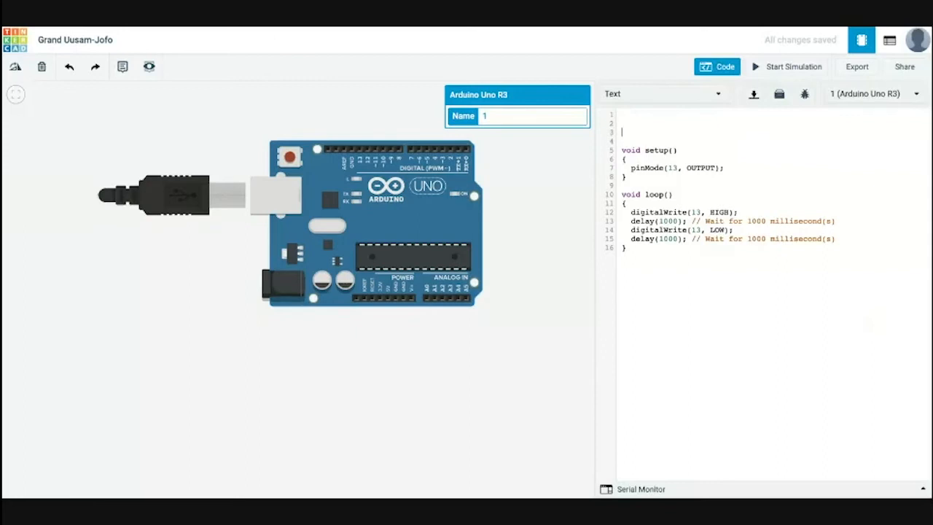
# Highlight the void setup() and void loop() lines in turn, and start the simulation of the text code.
pyautogui.click(633, 120)
pyautogui.tripleClick(679, 150)
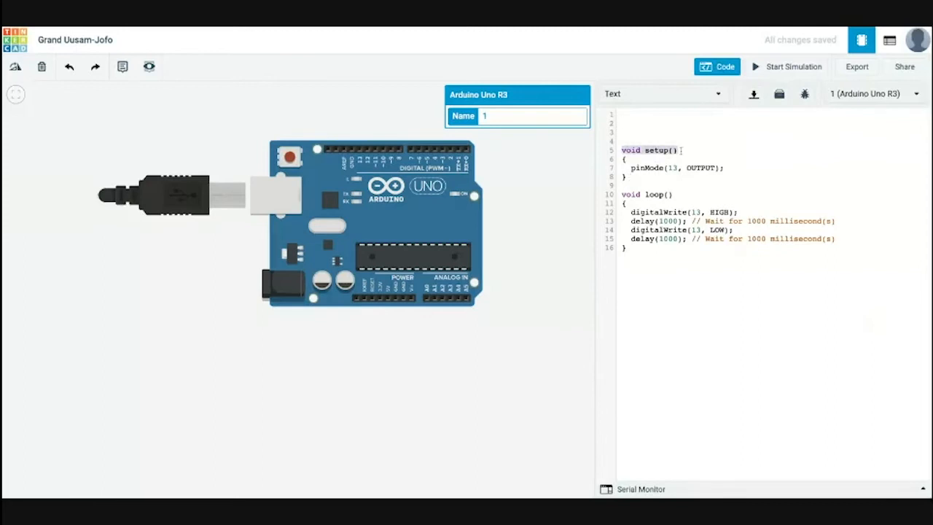
pyautogui.tripleClick(678, 195)
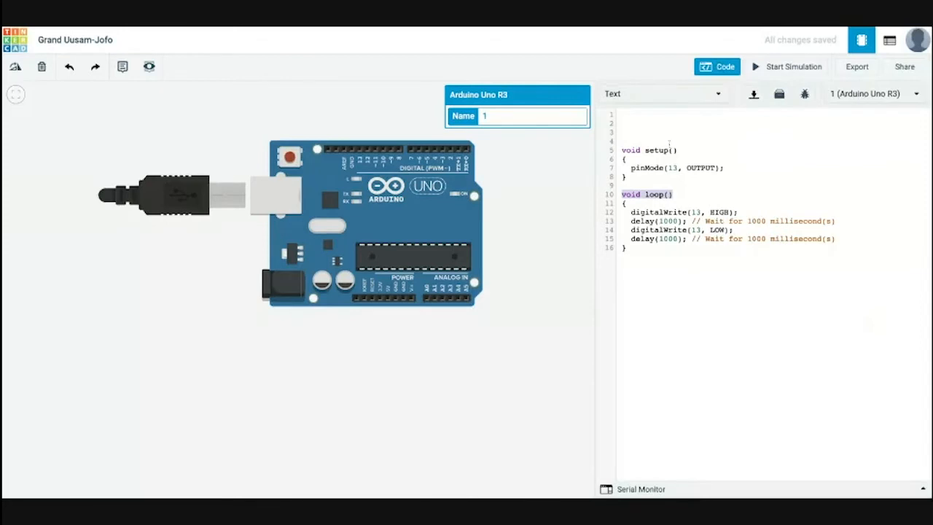
pyautogui.click(763, 67)
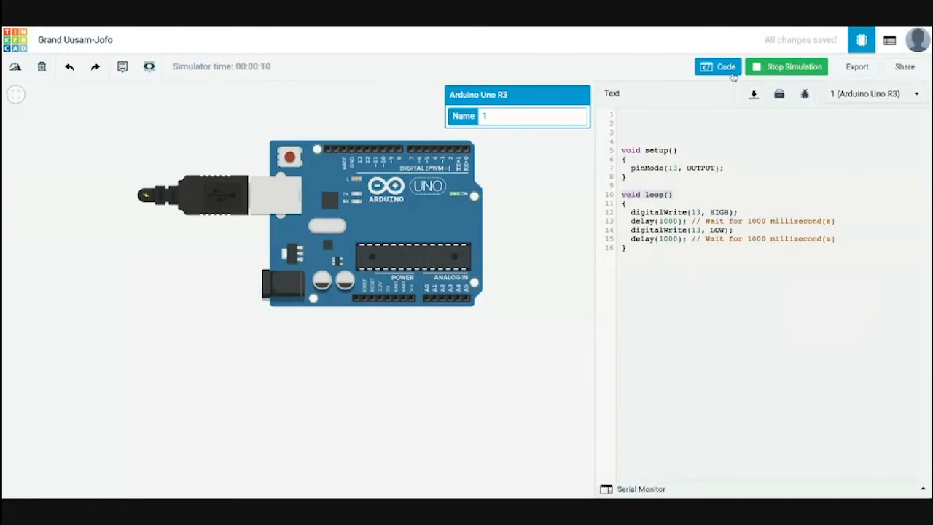
# Stop the simulation and highlight the whole setup() function and the loop() function in turn.
pyautogui.click(756, 70)
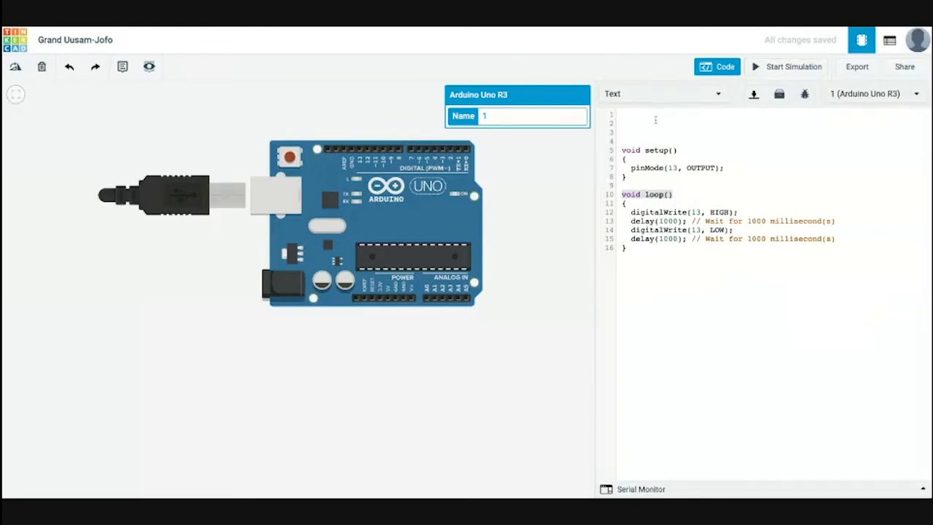
pyautogui.click(621, 146)
pyautogui.moveTo(622, 146); pyautogui.dragTo(623, 185)
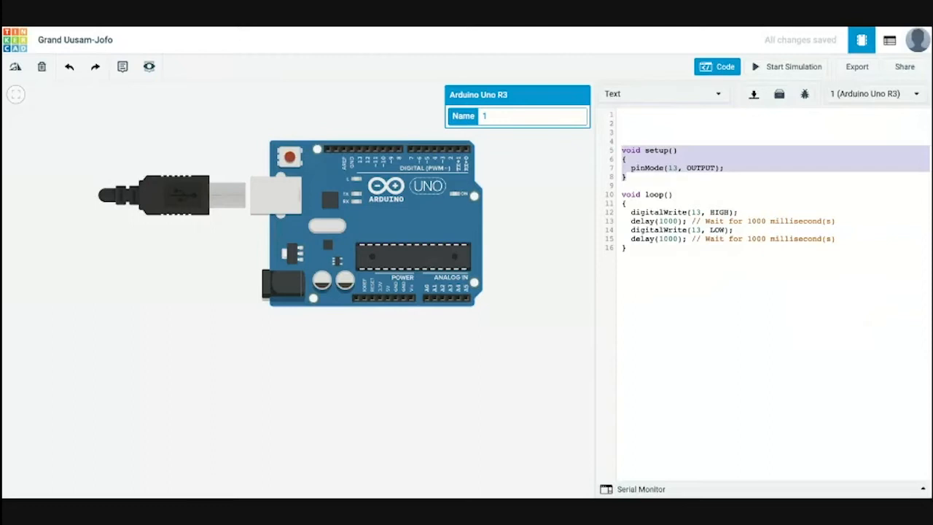
pyautogui.moveTo(622, 192); pyautogui.dragTo(629, 250)
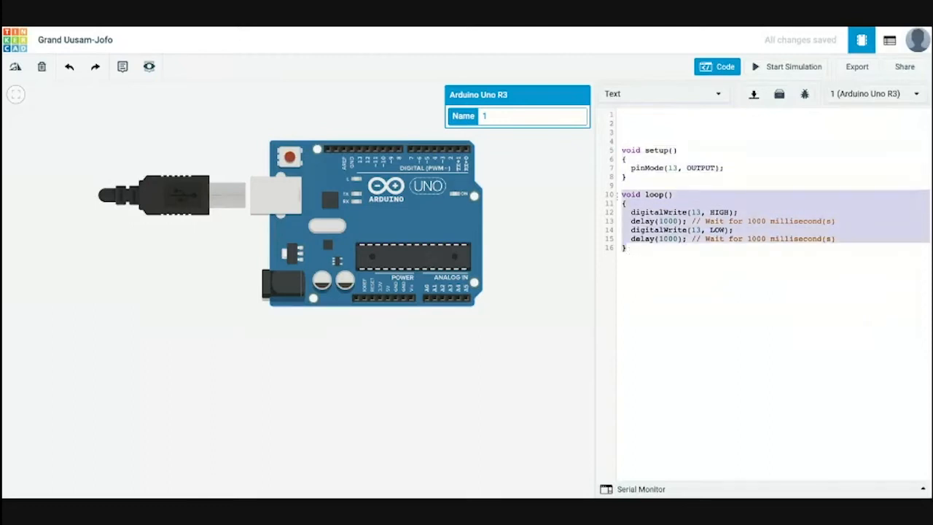
# Highlight the pinMode(13, OUTPUT) line and its pin number, and locate pin D13 on the Arduino board.
pyautogui.tripleClick(731, 169)
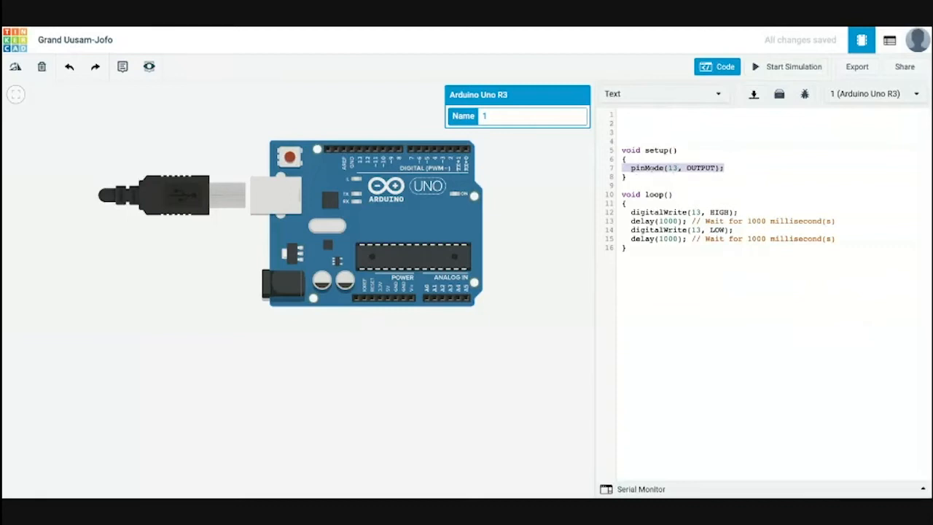
pyautogui.doubleClick(671, 168)
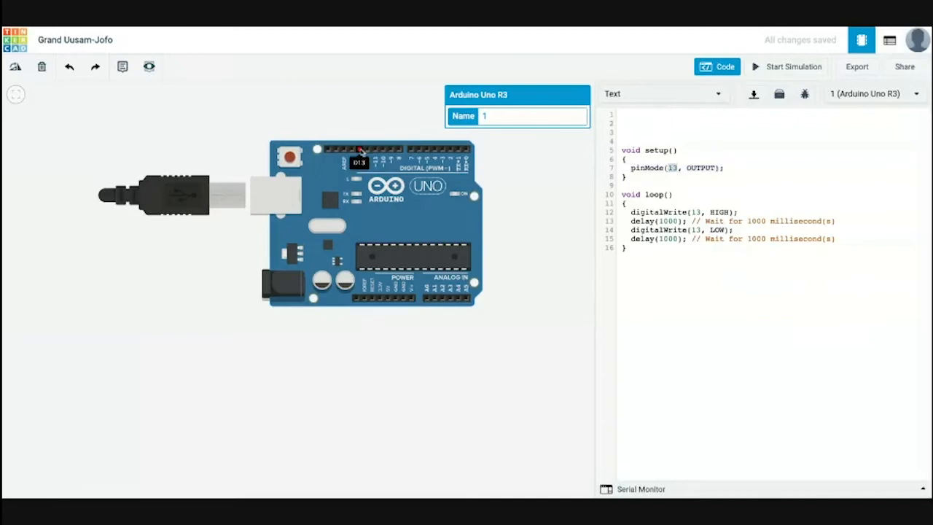
pyautogui.click(682, 168)
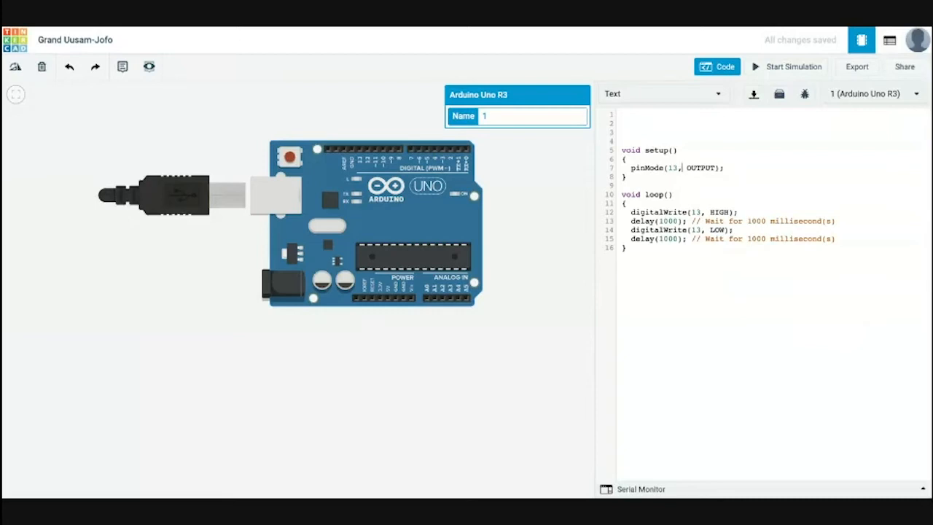
pyautogui.doubleClick(673, 167)
pyautogui.moveTo(673, 167); pyautogui.dragTo(705, 168)
pyautogui.hotkey('ctrl', 'z')
pyautogui.click(685, 168)
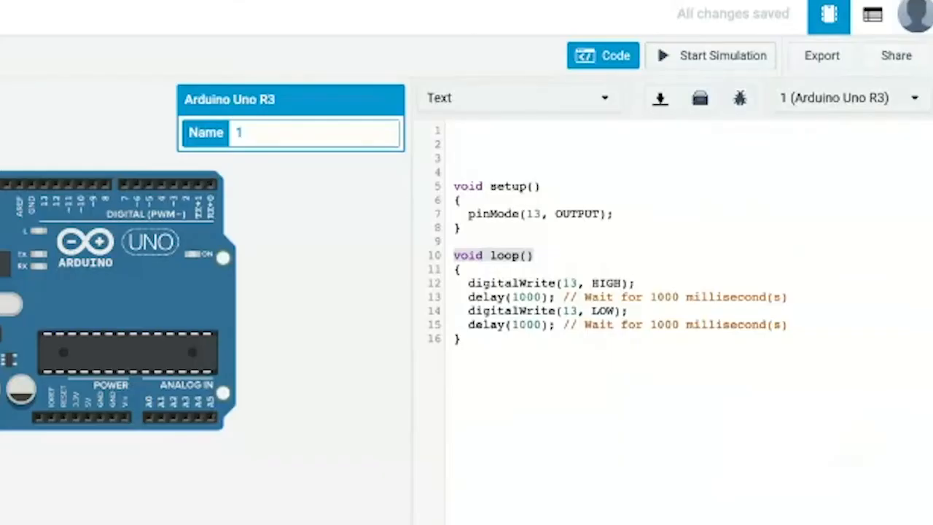
# Highlight the void loop() line, the pinMode line and the pin number 13 again to review the code.
pyautogui.moveTo(453, 304); pyautogui.dragTo(446, 256)
pyautogui.click(626, 213)
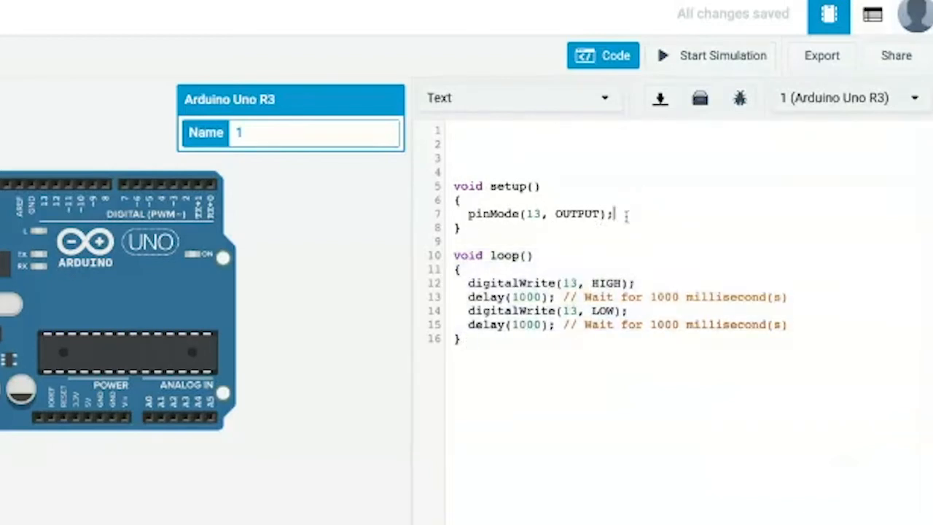
pyautogui.click(470, 139)
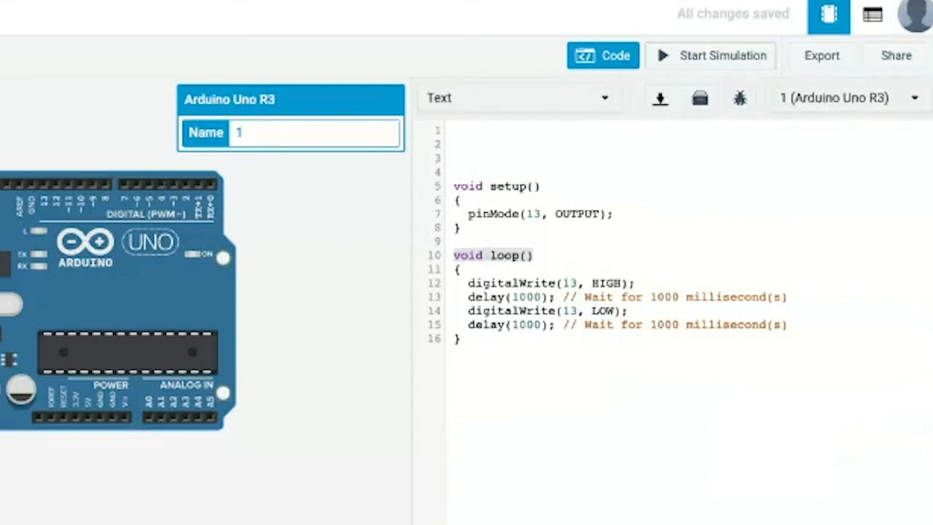
pyautogui.moveTo(454, 213); pyautogui.dragTo(626, 214)
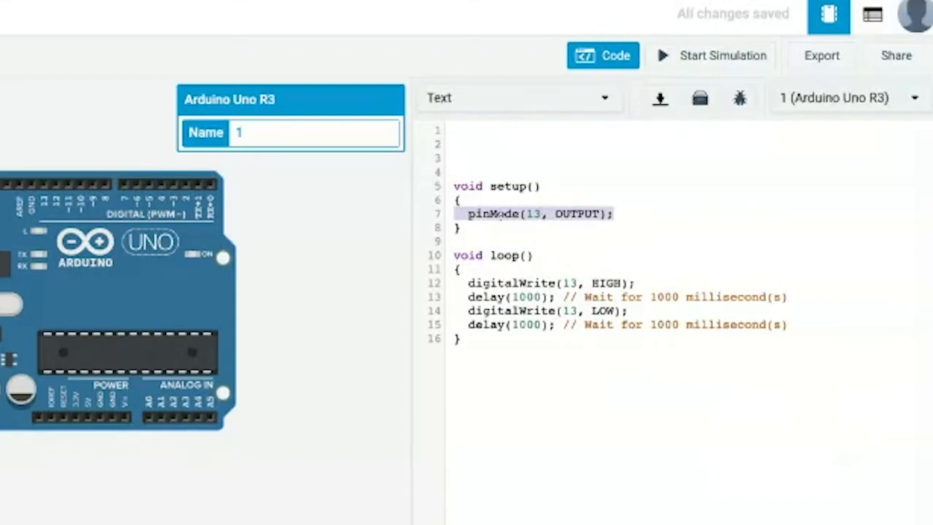
pyautogui.click(539, 213)
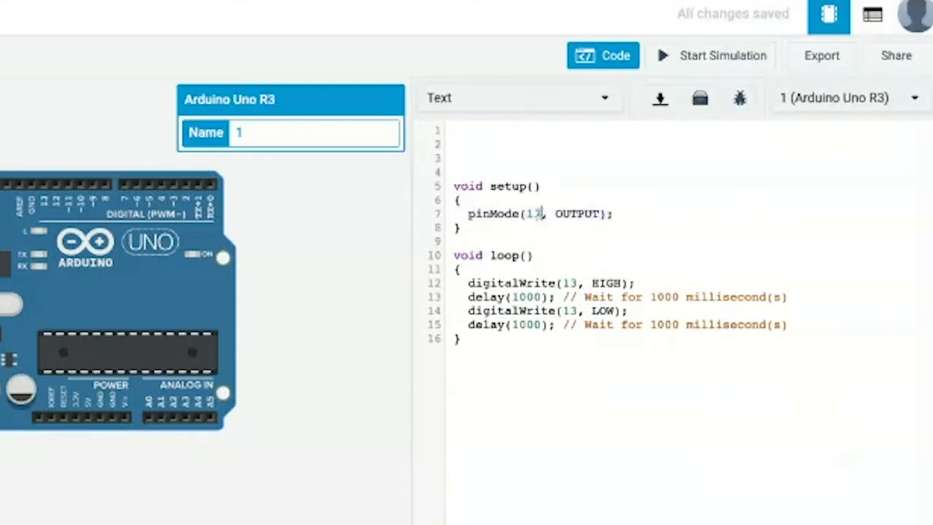
pyautogui.doubleClick(524, 214)
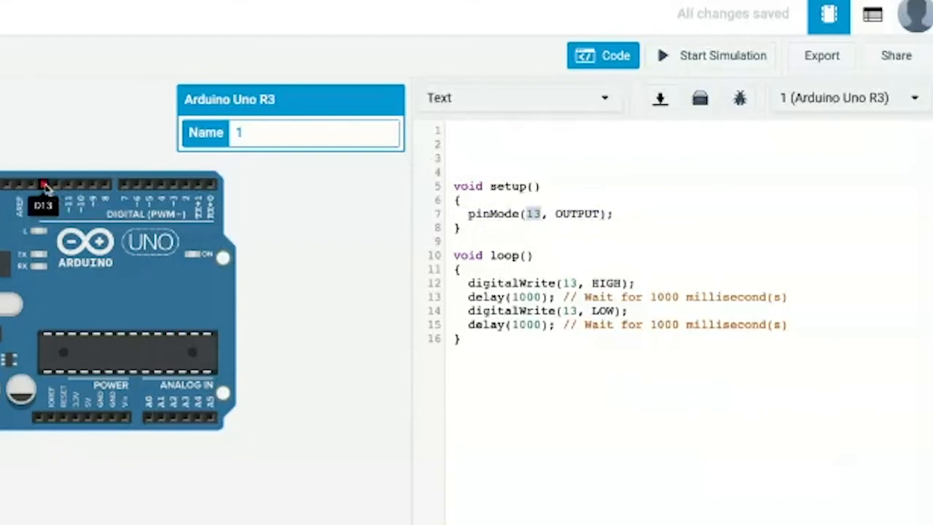
# Add an LED from the Output components above and beside the Arduino, and set its color to Green.
pyautogui.click(577, 60)
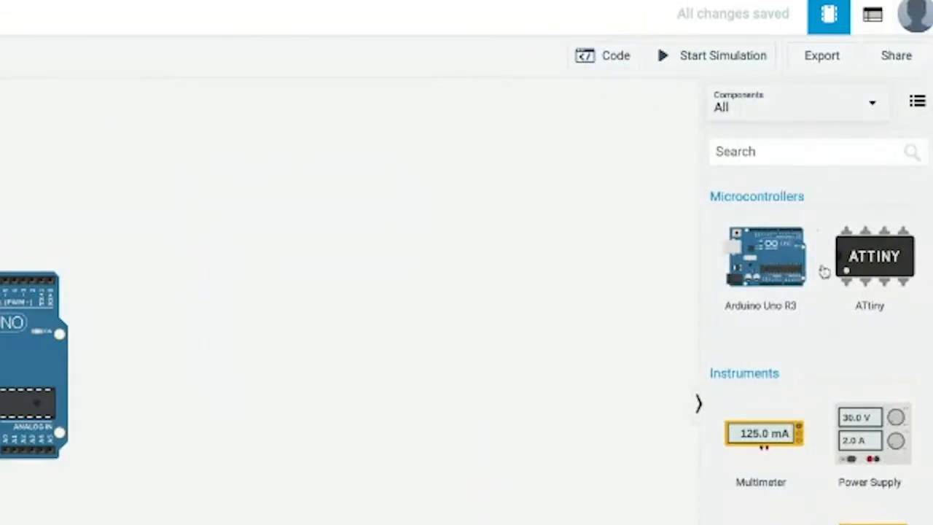
pyautogui.scroll(2, 823, 271)
pyautogui.scroll(10, 823, 271)
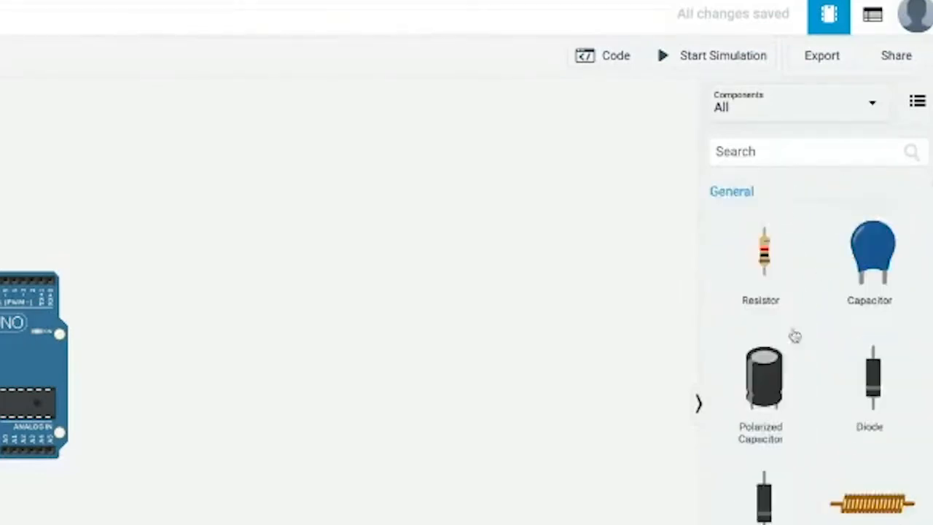
pyautogui.scroll(-3, 802, 408)
pyautogui.scroll(-12, 814, 481)
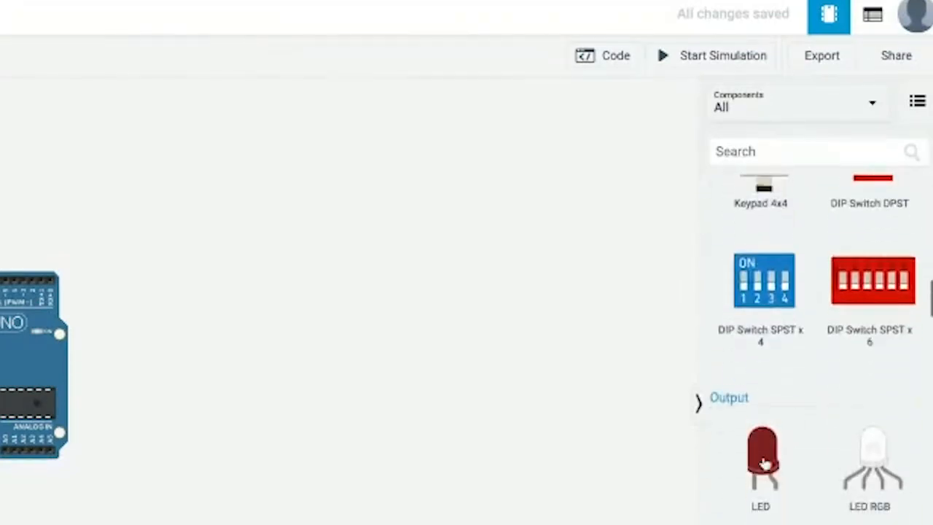
pyautogui.moveTo(239, 252); pyautogui.dragTo(205, 191)
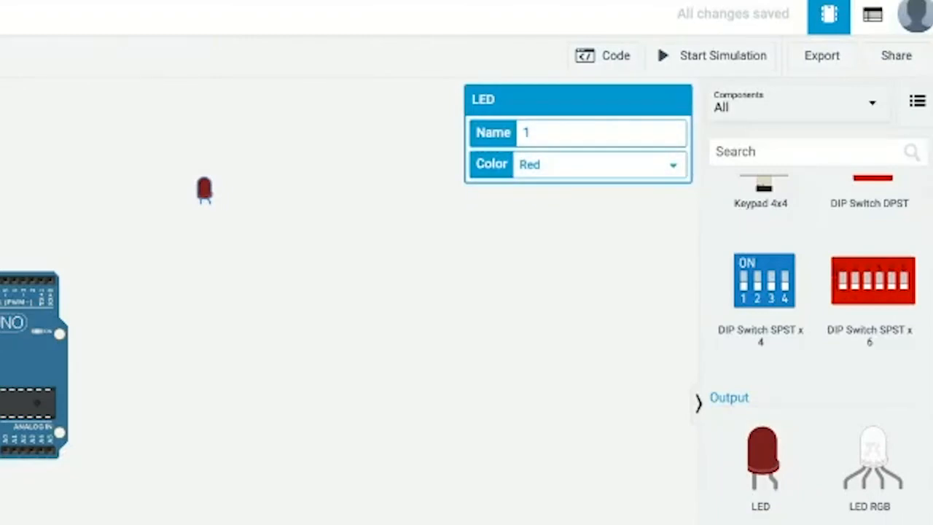
pyautogui.click(676, 168)
pyautogui.click(681, 215)
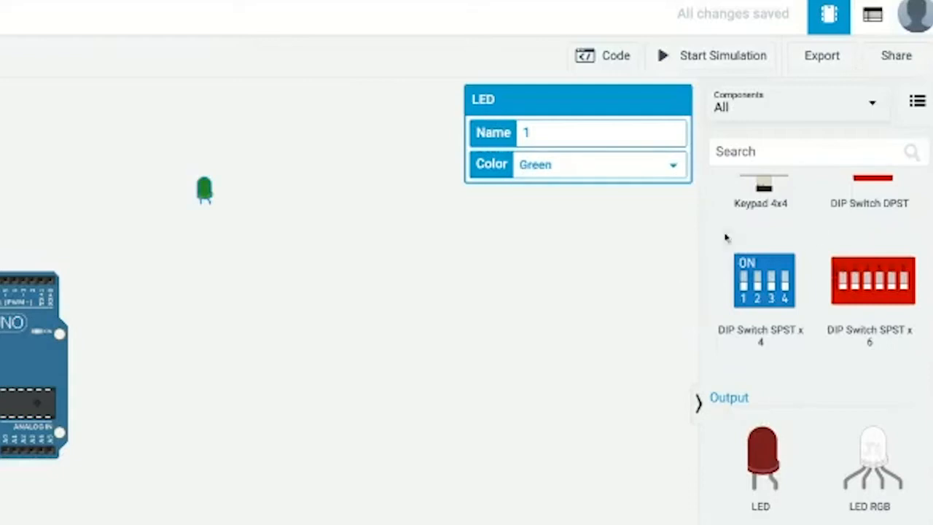
# Add a resistor, rotate it to horizontal and place one end on the green LED's left leg.
pyautogui.scroll(15, 819, 334)
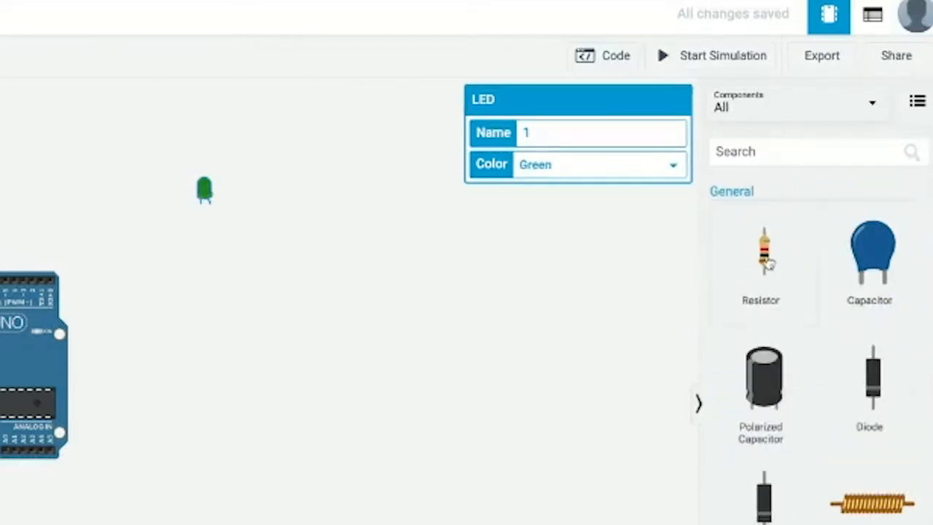
pyautogui.moveTo(764, 255); pyautogui.dragTo(160, 241)
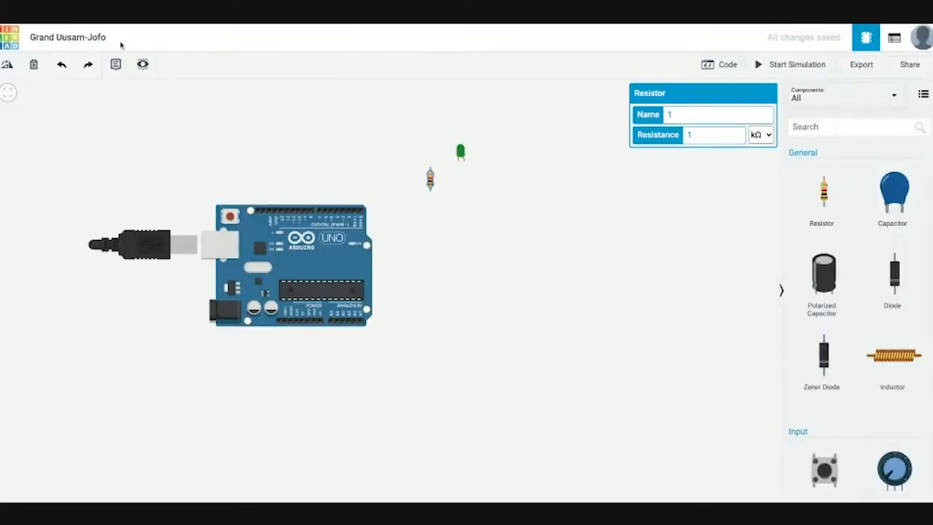
pyautogui.click(16, 66)
pyautogui.click(15, 66)
pyautogui.click(15, 66)
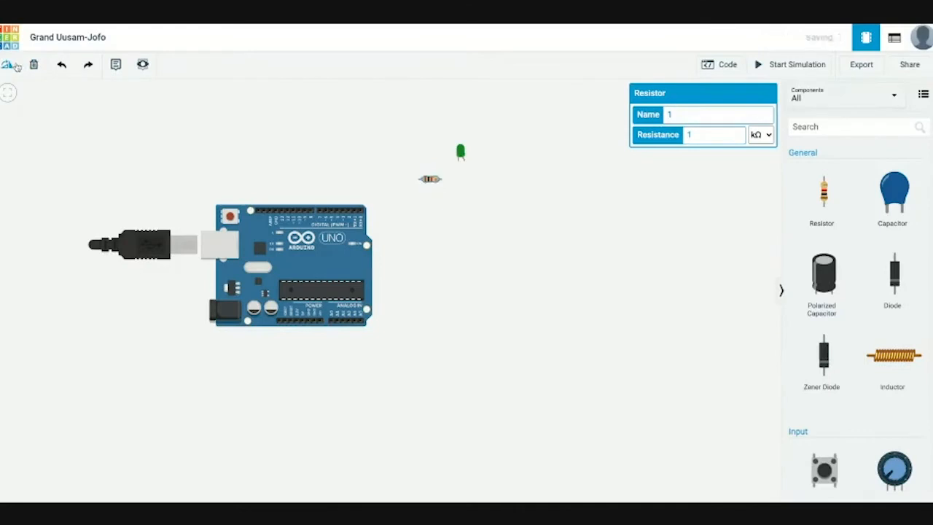
pyautogui.moveTo(425, 183); pyautogui.dragTo(440, 169)
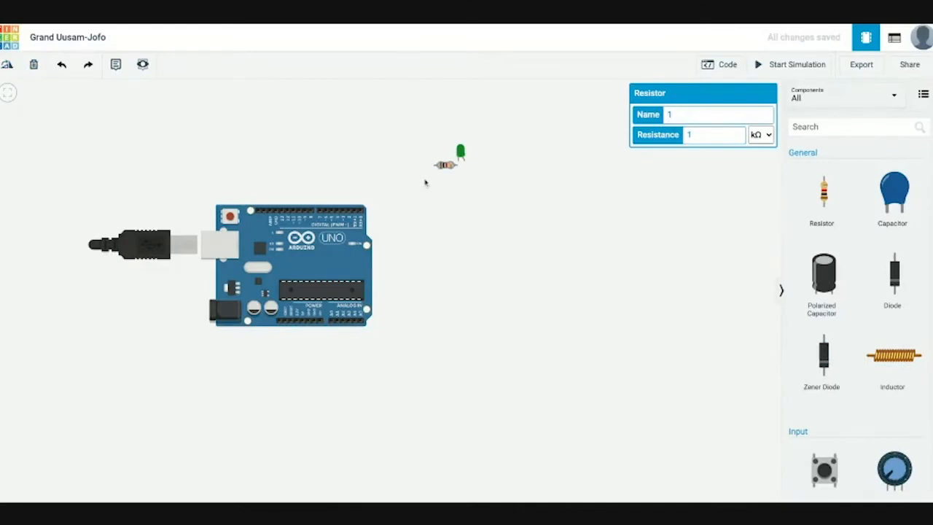
pyautogui.press('Up')
# Wire the resistor's free end to the Arduino's GND pin and the LED's other leg to digital pin 12.
pyautogui.click(435, 160)
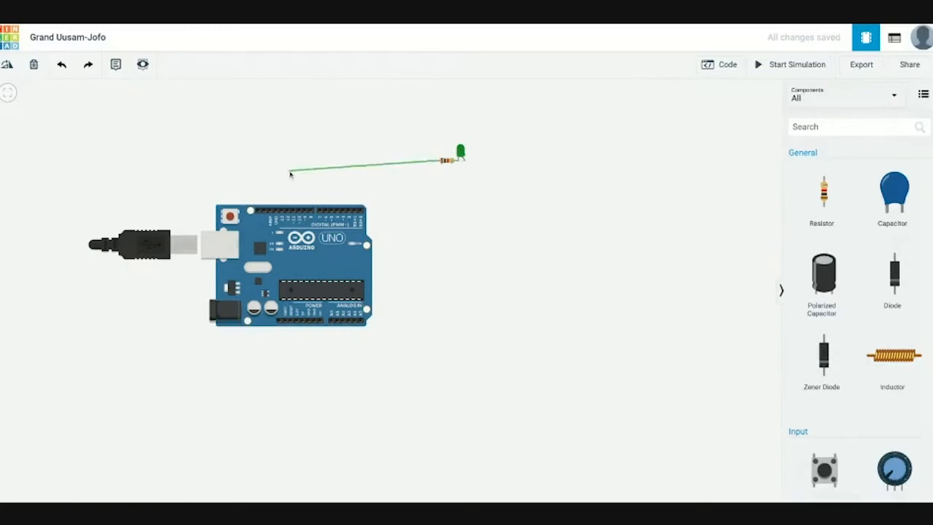
pyautogui.click(276, 208)
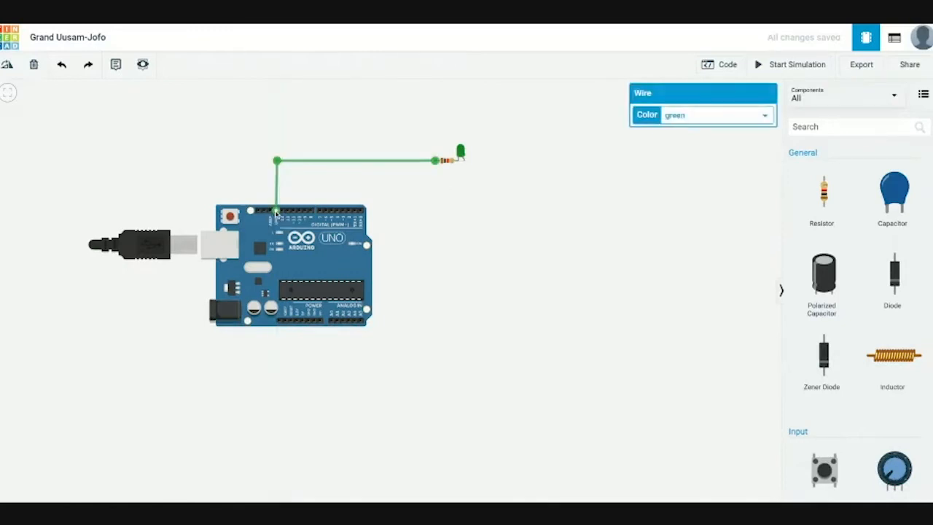
pyautogui.click(462, 161)
pyautogui.click(463, 177)
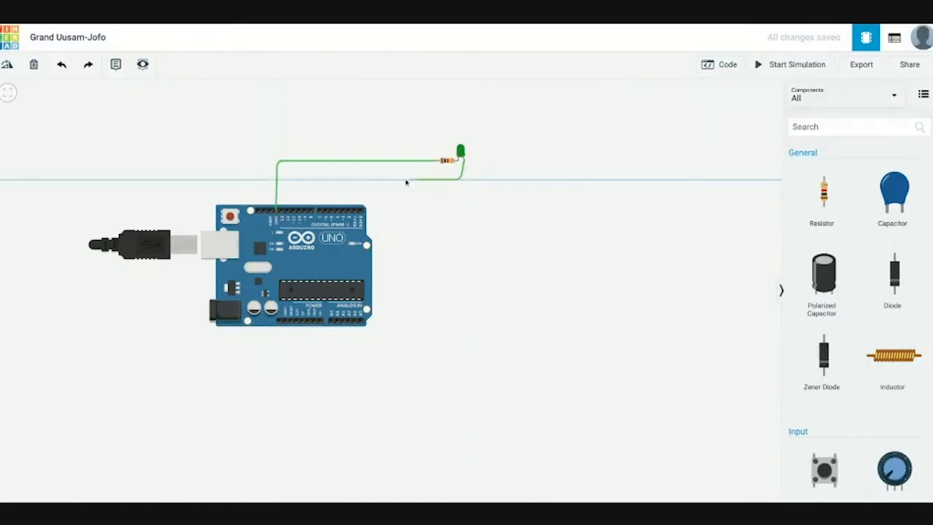
pyautogui.click(297, 179)
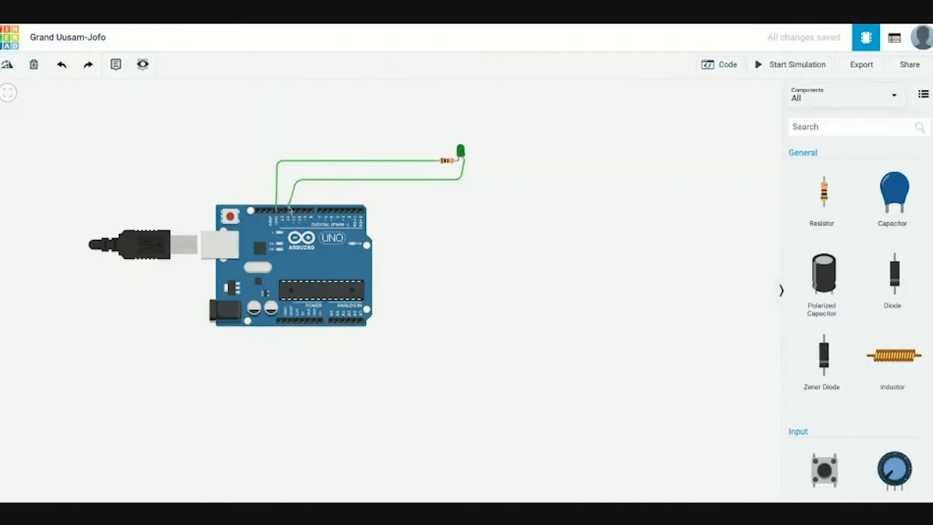
pyautogui.click(288, 210)
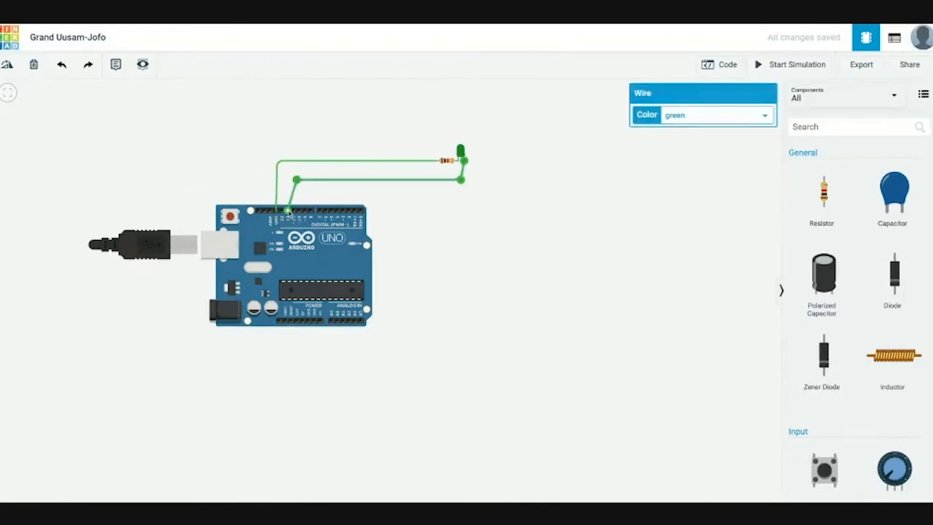
# Run the simulation to test the green LED with the existing blink code, and stop it.
pyautogui.click(760, 67)
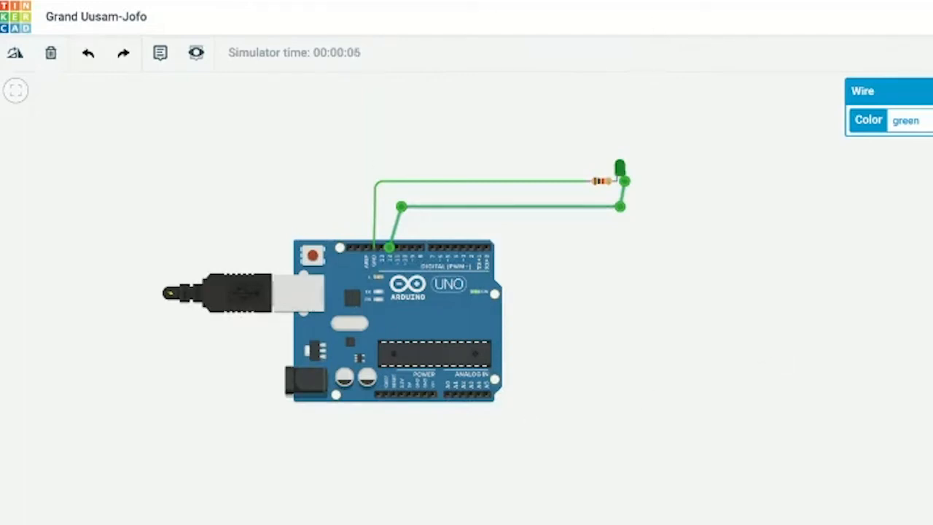
pyautogui.press('s')
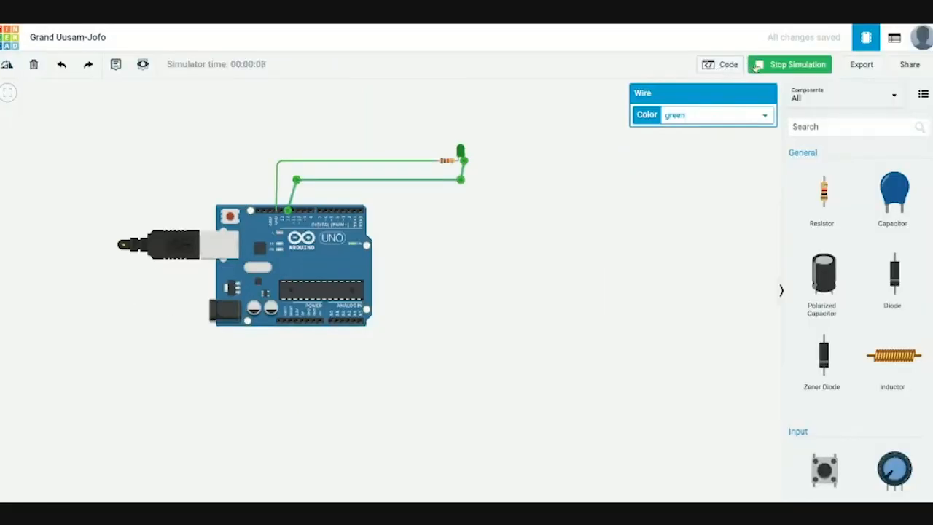
pyautogui.click(756, 67)
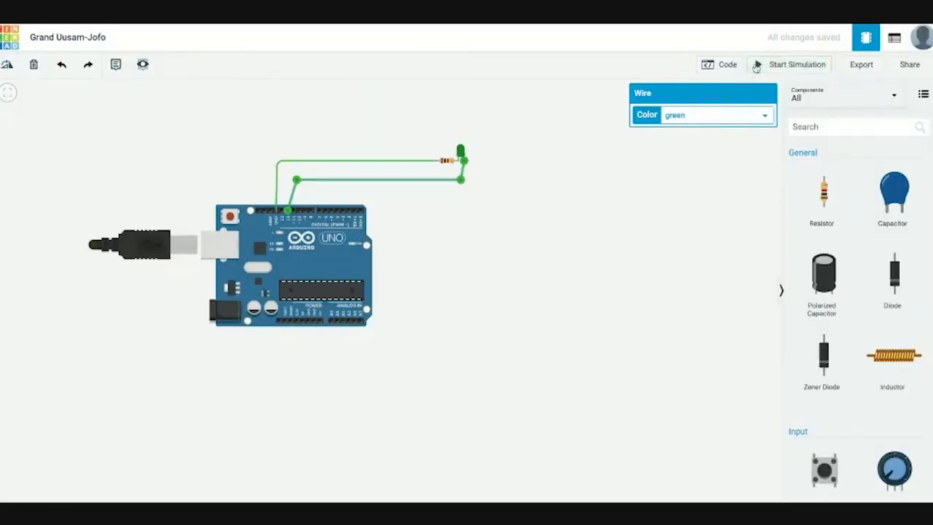
# Change the pin number to 12 in the pinMode call and both digitalWrite calls, and test the code in a short simulation run.
pyautogui.click(721, 69)
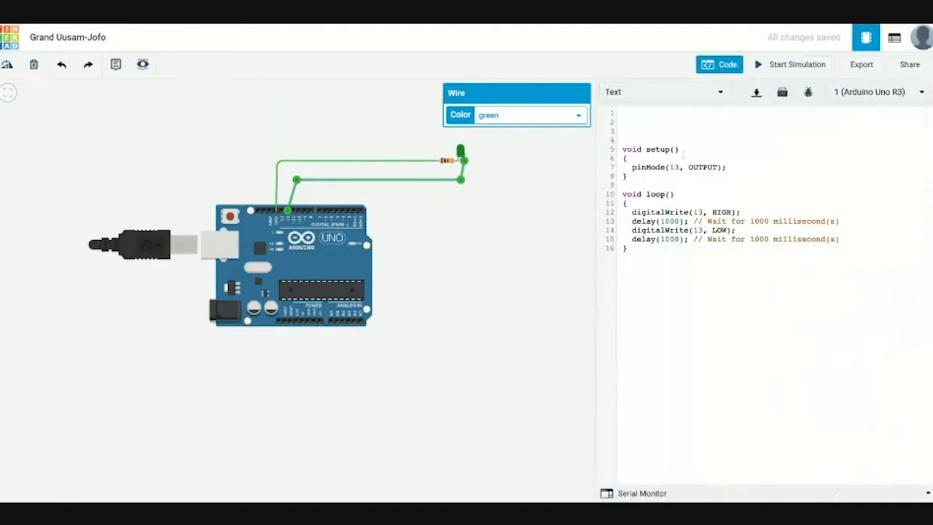
pyautogui.click(680, 167)
pyautogui.press('BackSpace')
pyautogui.write('2')
pyautogui.click(703, 212)
pyautogui.press('BackSpace')
pyautogui.write('2')
pyautogui.click(701, 229)
pyautogui.press('BackSpace')
pyautogui.write('2')
pyautogui.click(765, 65)
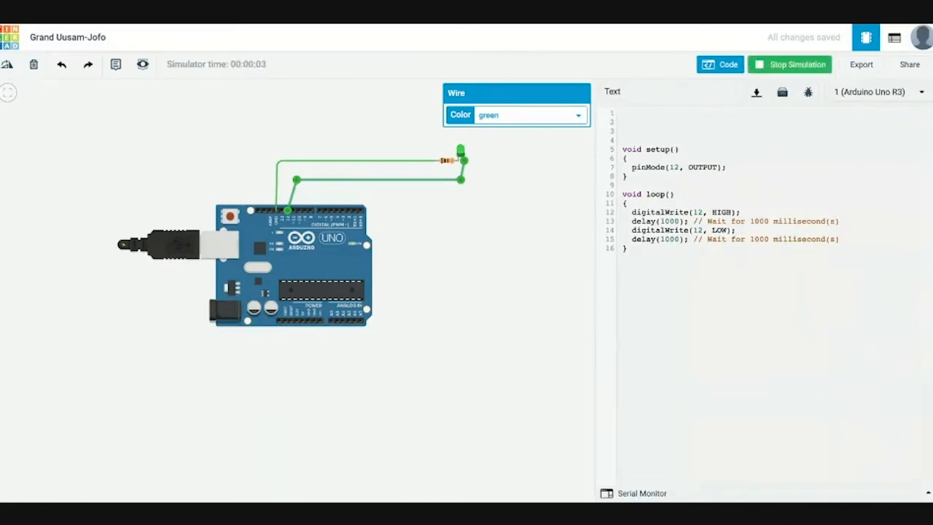
pyautogui.click(790, 65)
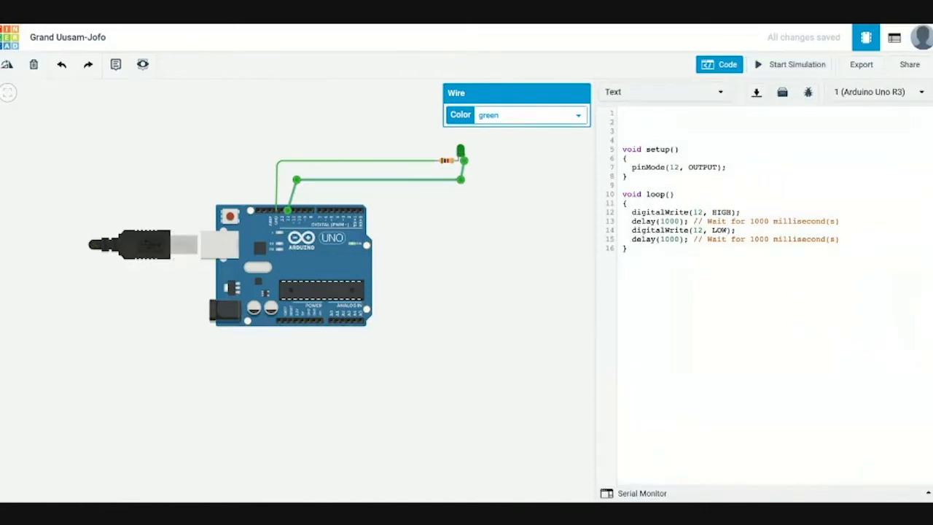
# Mark code lines 7, 12 and 14, which use the pin number, with breakpoints.
pyautogui.click(614, 167)
pyautogui.click(610, 212)
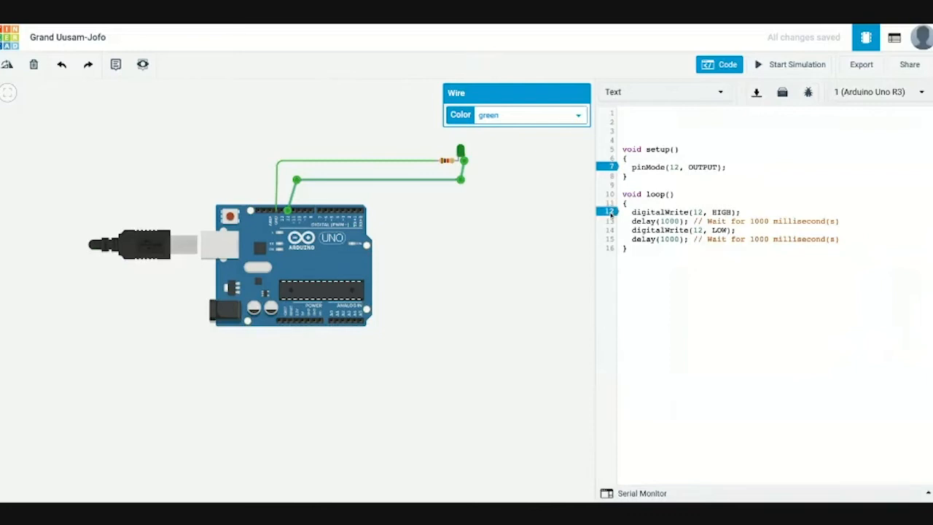
pyautogui.click(609, 229)
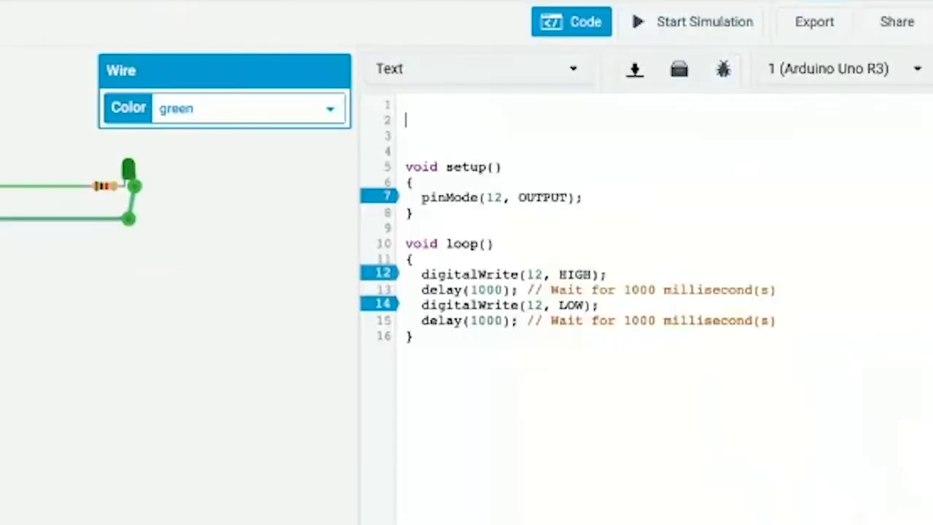
# Declare "int greenLED = 12" on line 2 without its closing semicolon and try to start the simulation.
pyautogui.write('int')
pyautogui.write('gr')
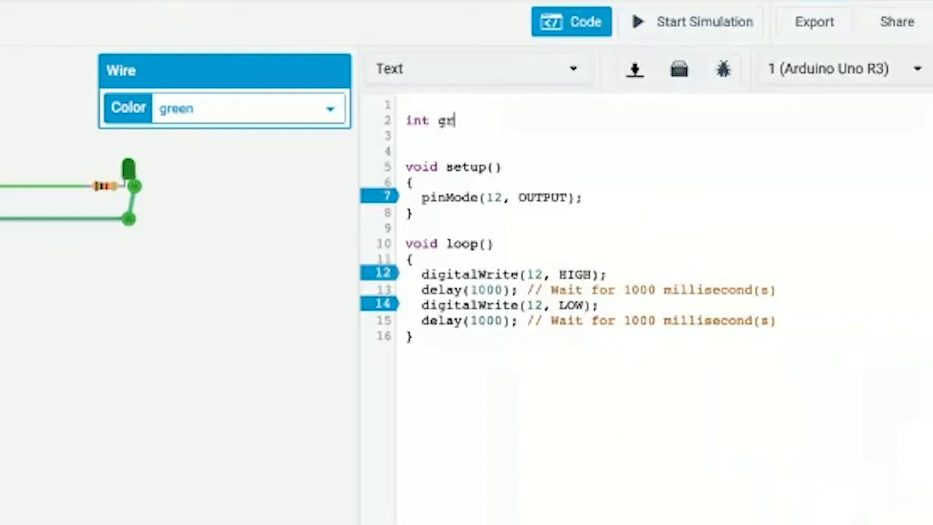
pyautogui.write('eenLED')
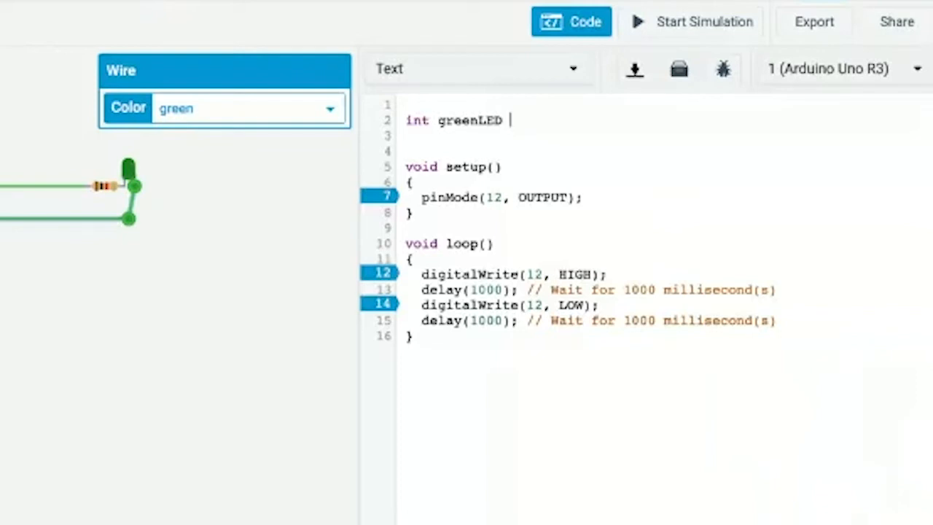
pyautogui.write(' = 12')
pyautogui.write(';')
pyautogui.press('BackSpace')
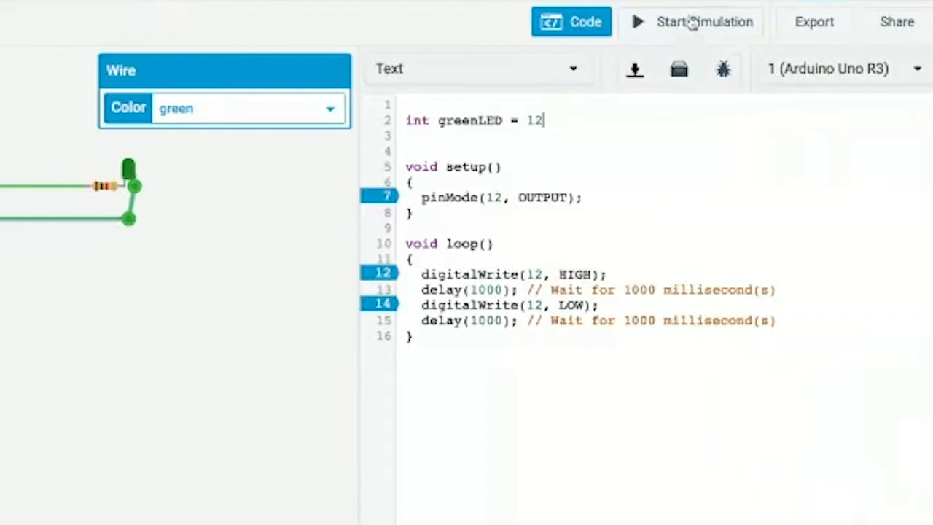
pyautogui.click(660, 24)
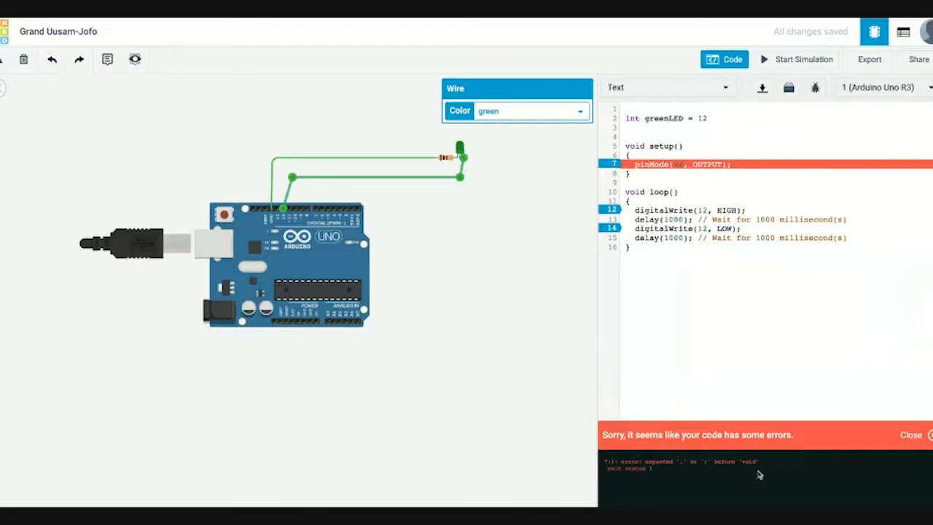
# Add the semicolon at the end of the greenLED declaration and start the simulation.
pyautogui.click(709, 118)
pyautogui.write(';')
pyautogui.click(770, 60)
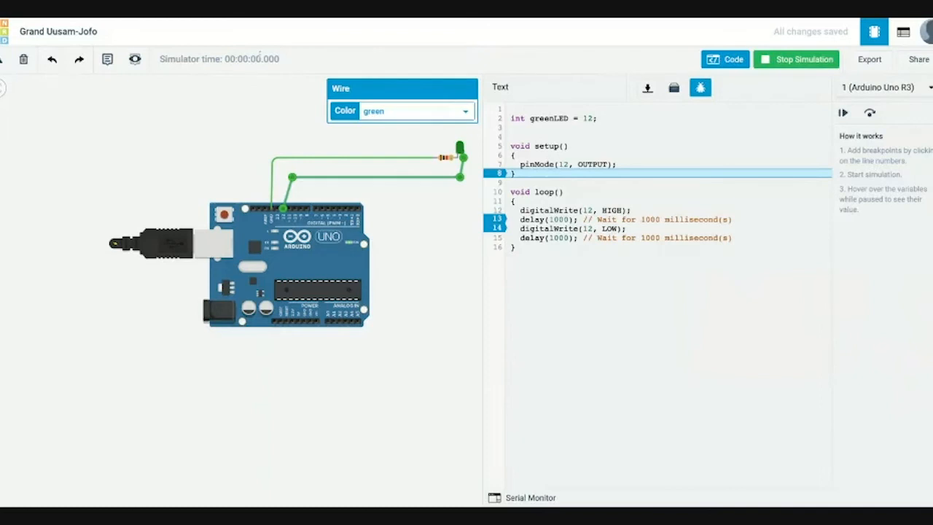
# Reload the circuit design page.
pyautogui.press('F5')
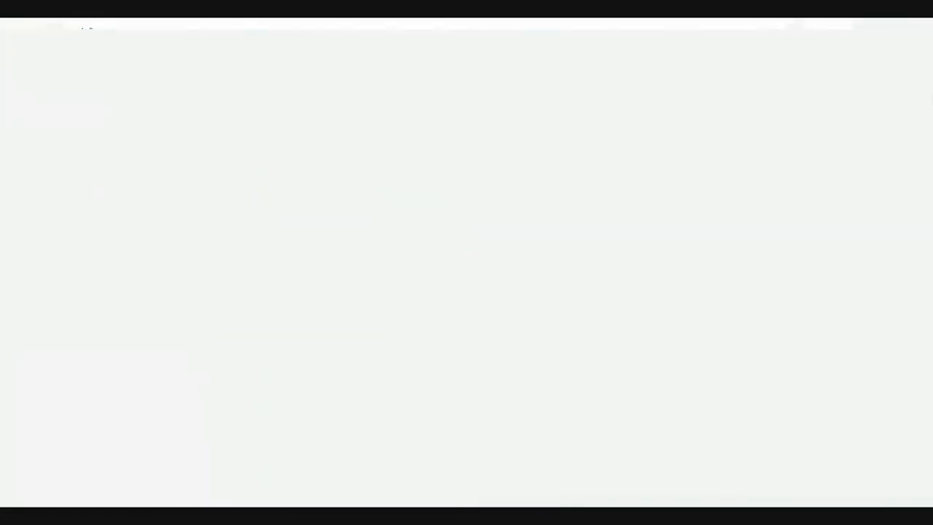
pyautogui.scroll(-5, 553, 334)
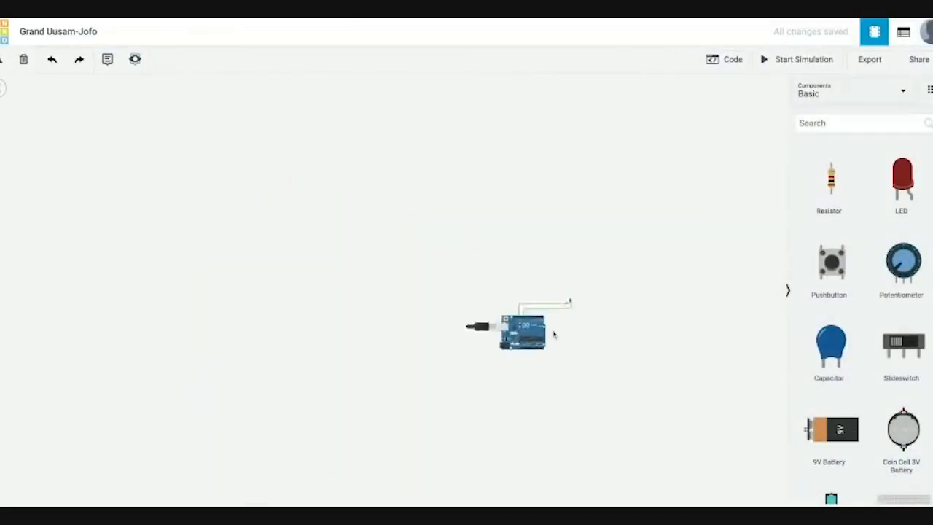
pyautogui.scroll(10, 553, 334)
pyautogui.scroll(-2, 553, 333)
pyautogui.moveTo(553, 334); pyautogui.dragTo(452, 286)
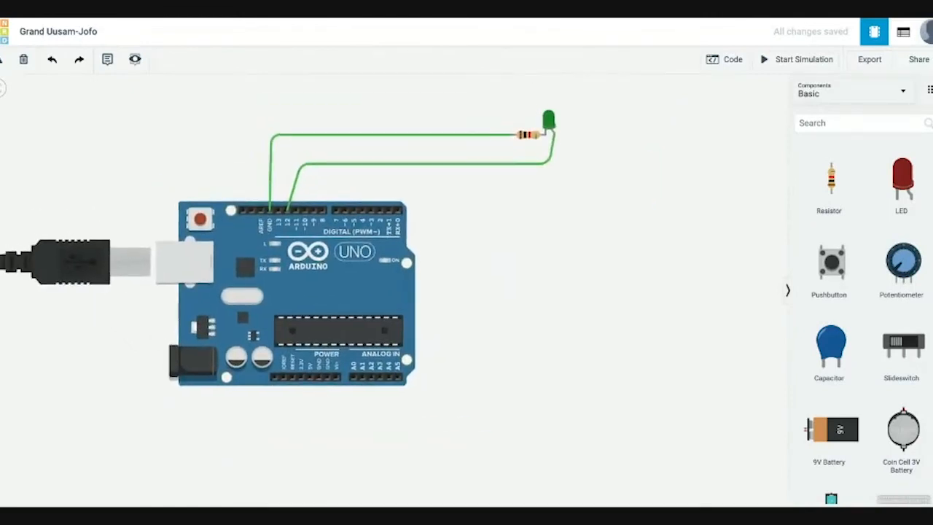
# Rename the design as Arduino_Demo_for_Web.
pyautogui.click(48, 30)
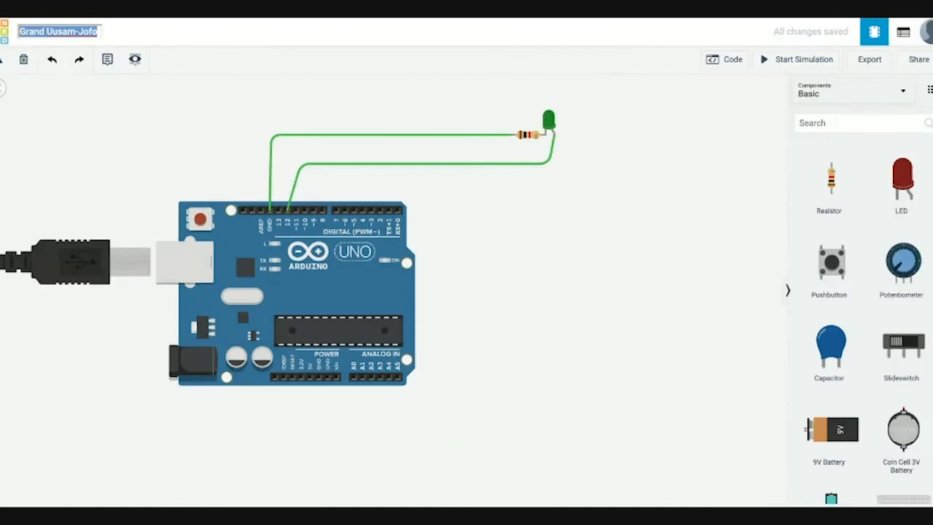
pyautogui.click(45, 32)
pyautogui.write('Ard')
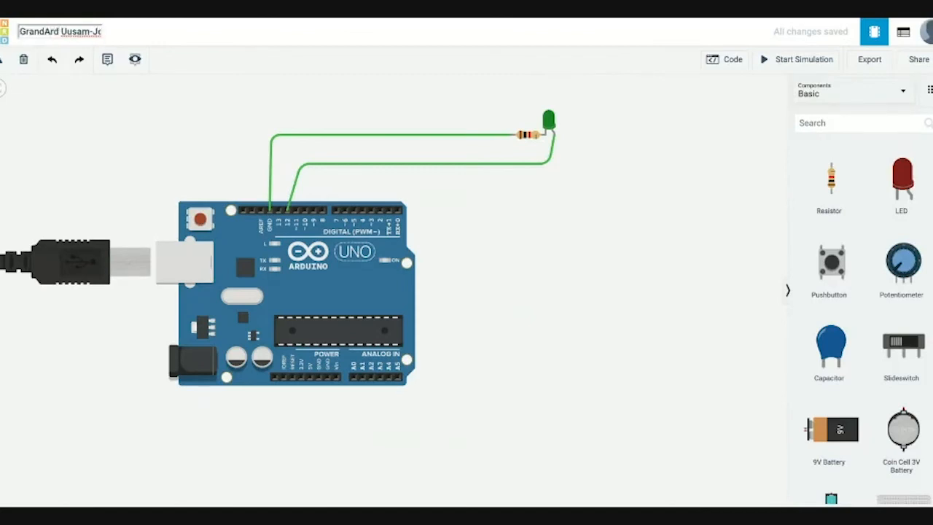
pyautogui.doubleClick(43, 32)
pyautogui.hotkey('ctrl', 'a')
pyautogui.press('BackSpace')
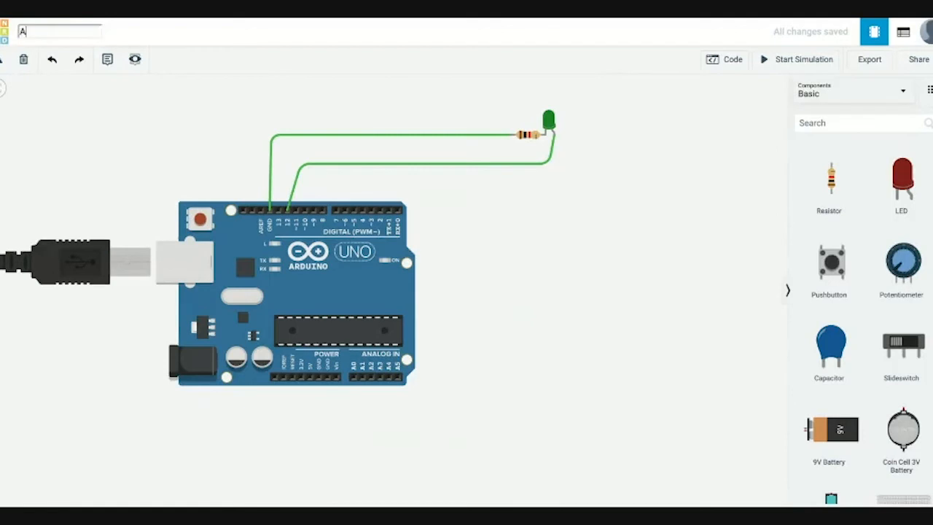
pyautogui.write('Arduino_Demo_for_Web')
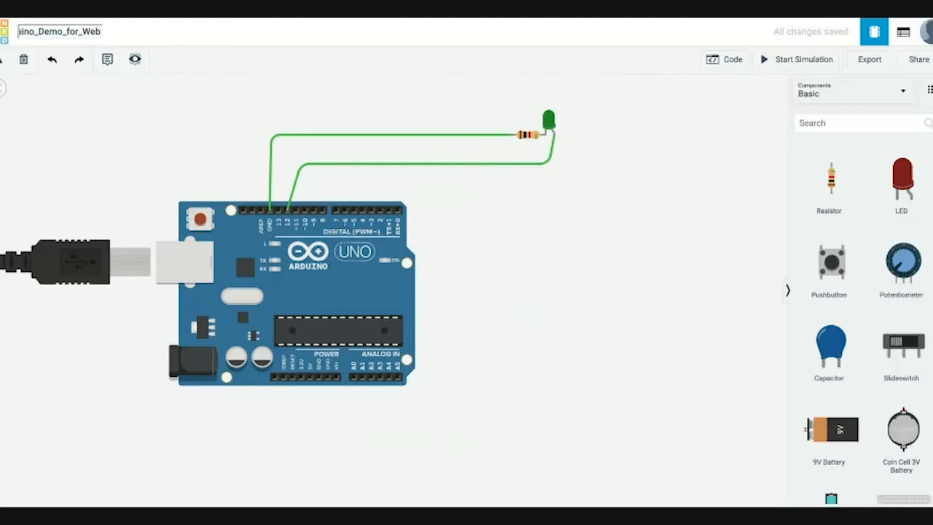
pyautogui.press('Return')
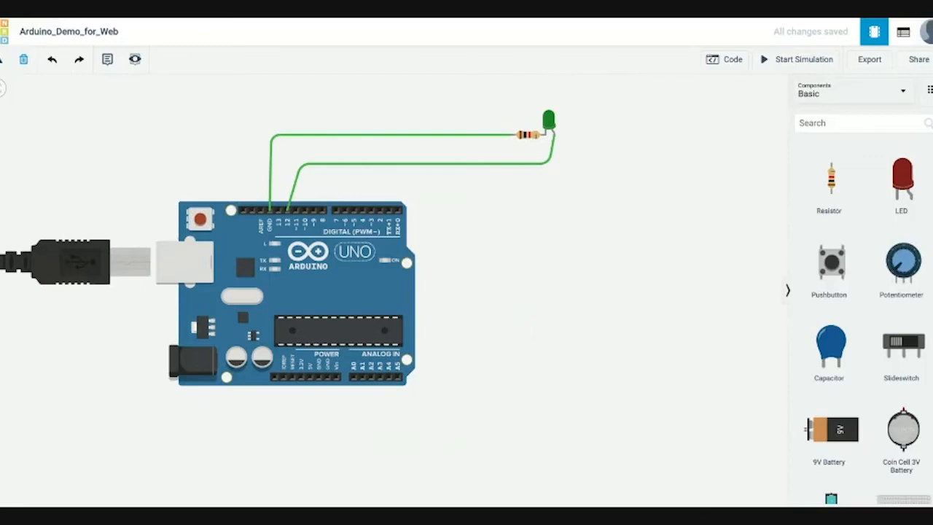
# Test the circuit in a short simulation run, and replace the pin number in the pinMode call with greenLED.
pyautogui.click(796, 59)
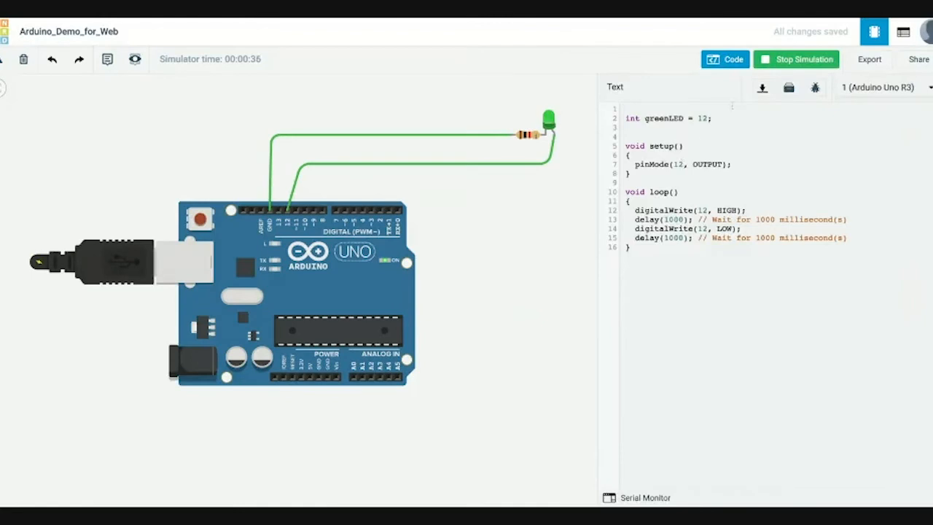
pyautogui.click(779, 60)
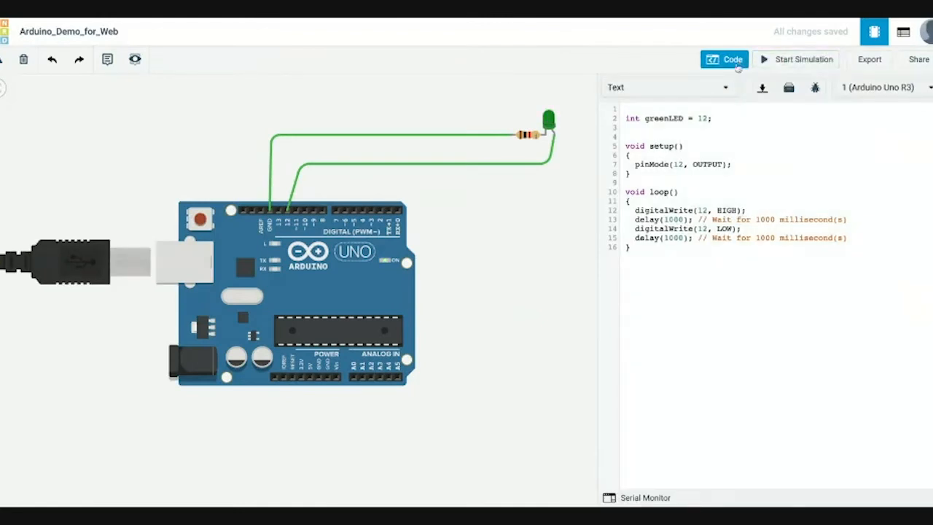
pyautogui.doubleClick(680, 164)
pyautogui.press('BackSpace')
pyautogui.write('green')
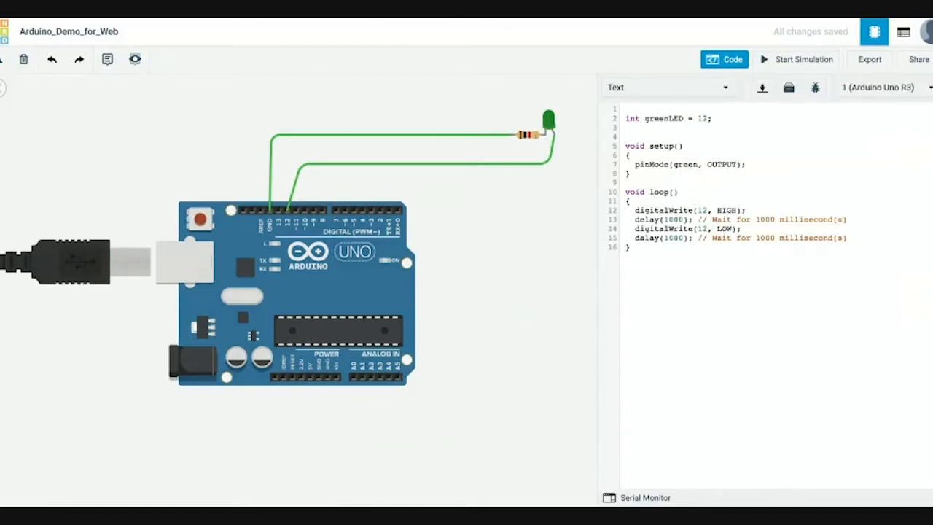
pyautogui.write('LED')
# Replace the pin number in both digitalWrite calls with the variable greenLED.
pyautogui.click(707, 210)
pyautogui.press('BackSpace')
pyautogui.press('BackSpace')
pyautogui.write('gree')
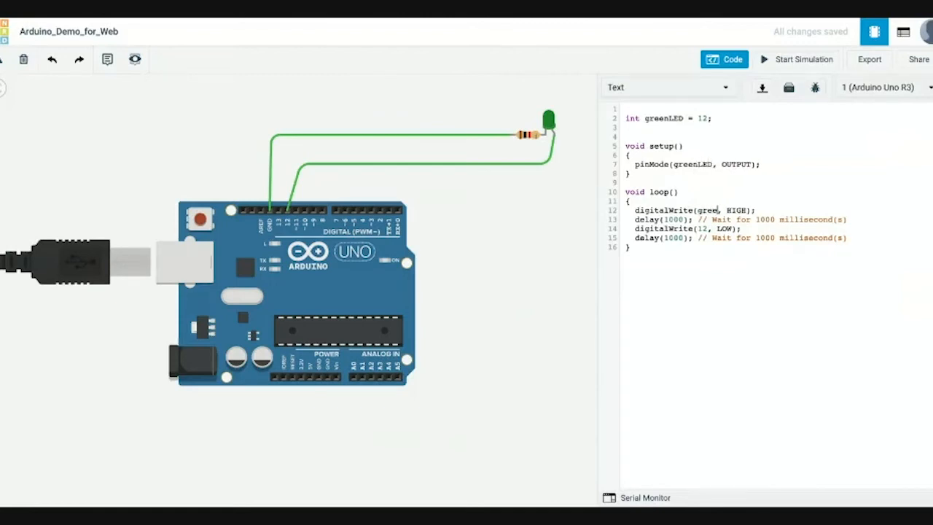
pyautogui.write('nLED')
pyautogui.click(706, 229)
pyautogui.press('BackSpace')
pyautogui.press('BackSpace')
pyautogui.write('greenLED')
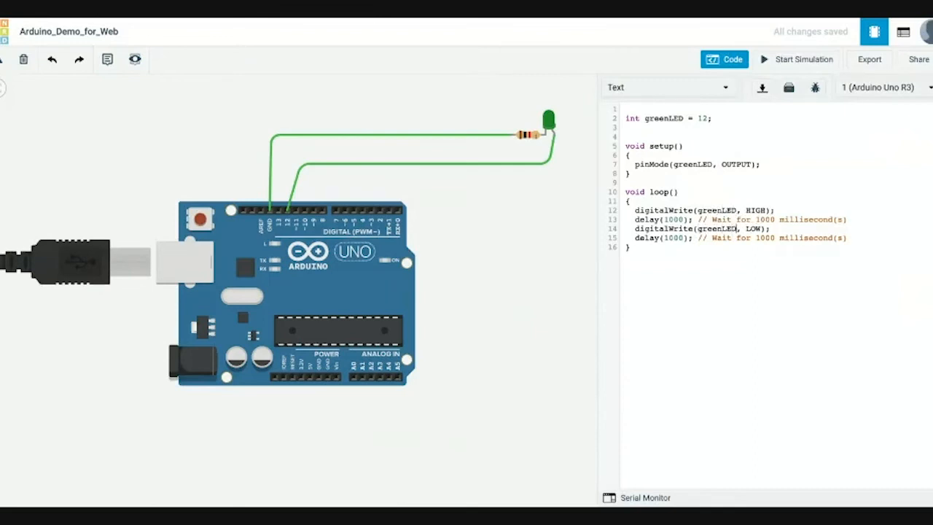
# Run the simulation to test the code that uses the greenLED variable, and stop it.
pyautogui.click(704, 265)
pyautogui.click(766, 65)
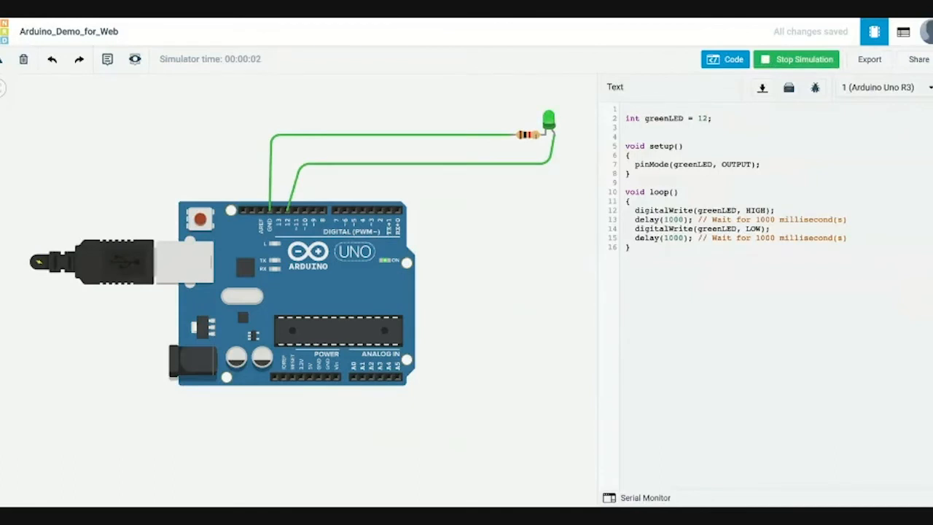
pyautogui.click(794, 61)
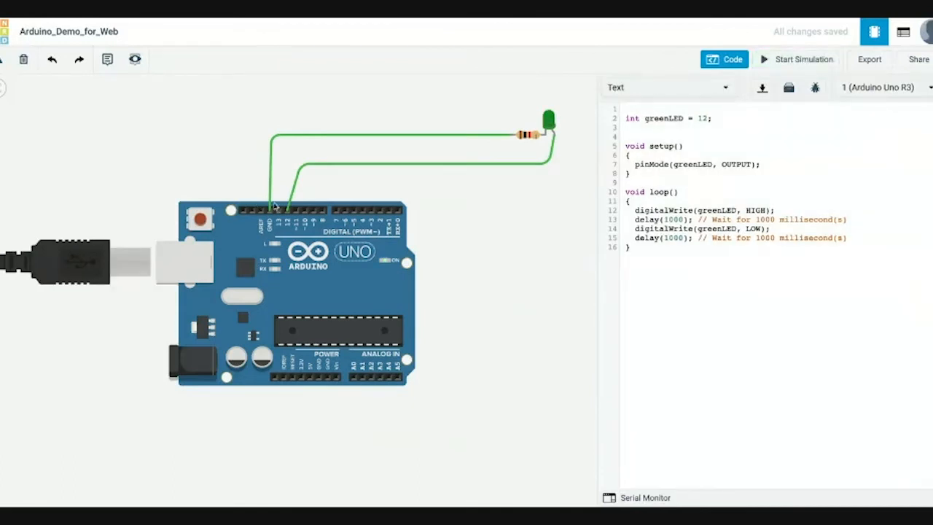
# Move the green LED's signal wire from digital pin 12 to pin 6 and shift its bend above the new pin.
pyautogui.click(289, 212)
pyautogui.click(293, 205)
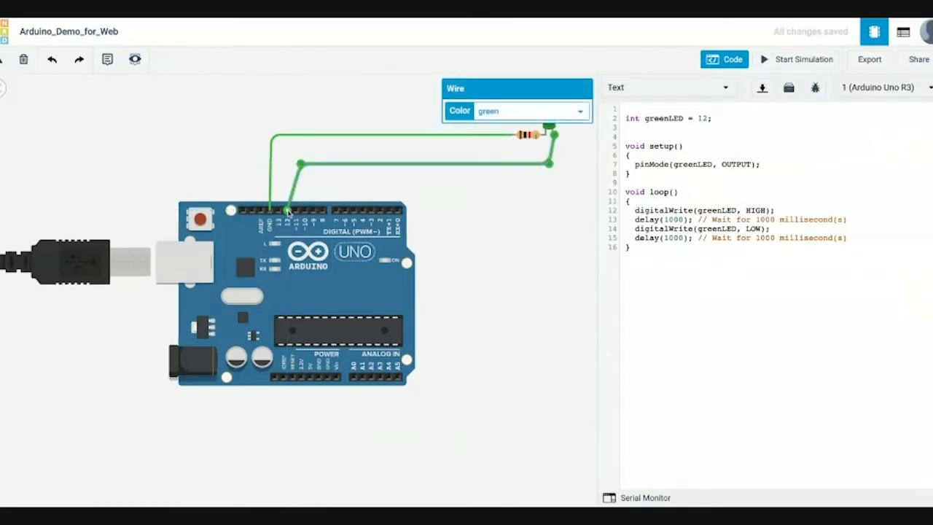
pyautogui.moveTo(288, 211); pyautogui.dragTo(344, 210)
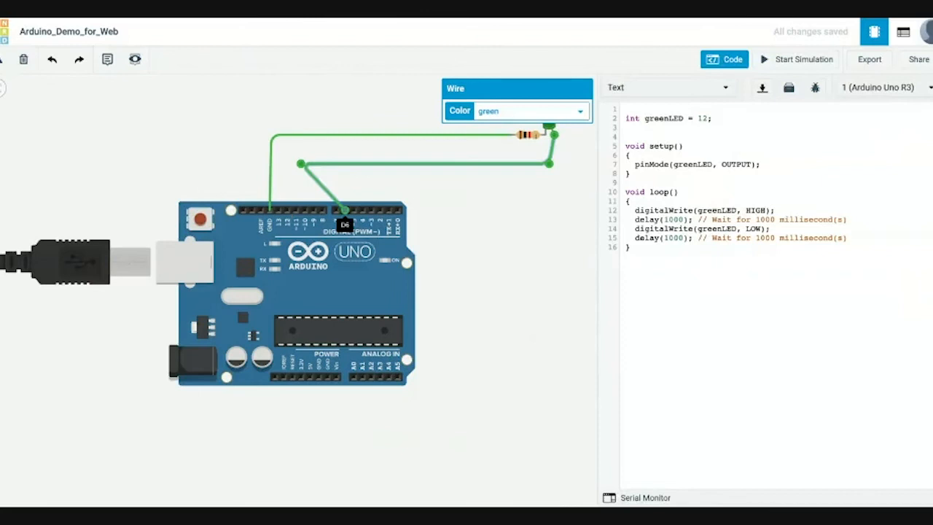
pyautogui.moveTo(301, 164); pyautogui.dragTo(351, 164)
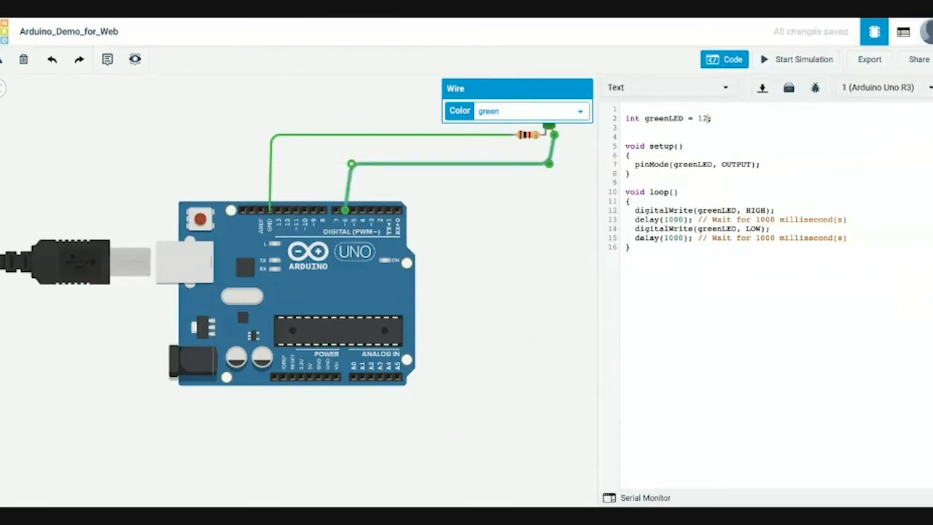
# Set the greenLED variable to 6 in its declaration.
pyautogui.click(705, 118)
pyautogui.press('BackSpace')
pyautogui.press('BackSpace')
pyautogui.write('6')
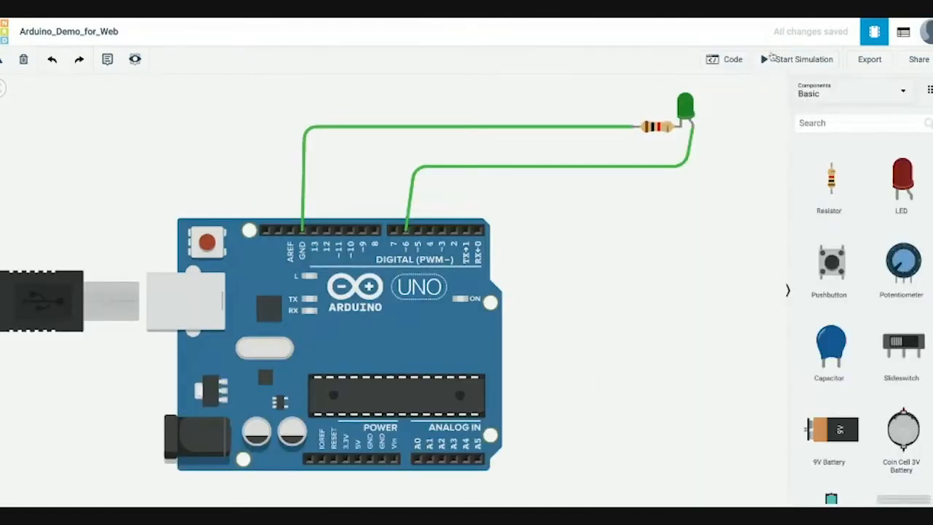
# Run the simulation to test the green LED on pin 6, and stop it.
pyautogui.click(771, 58)
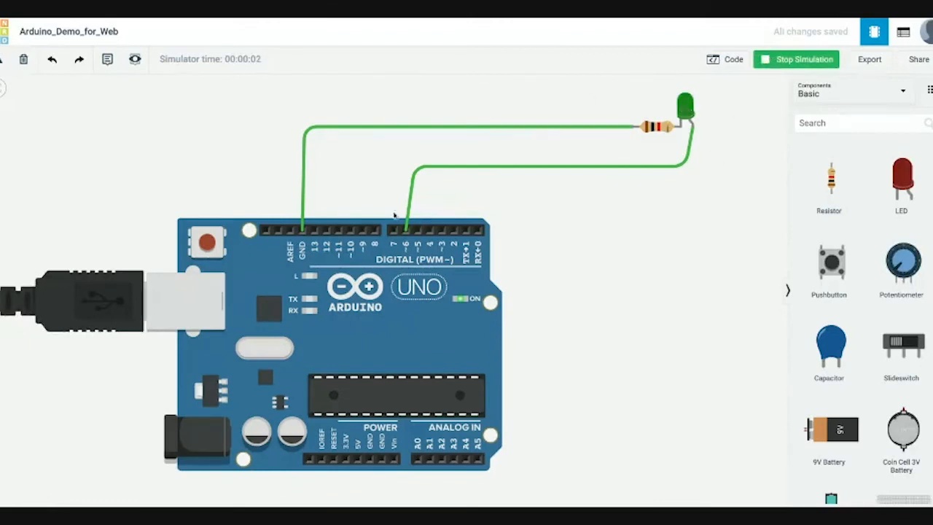
pyautogui.scroll(-4, 727, 197)
pyautogui.scroll(2, 728, 197)
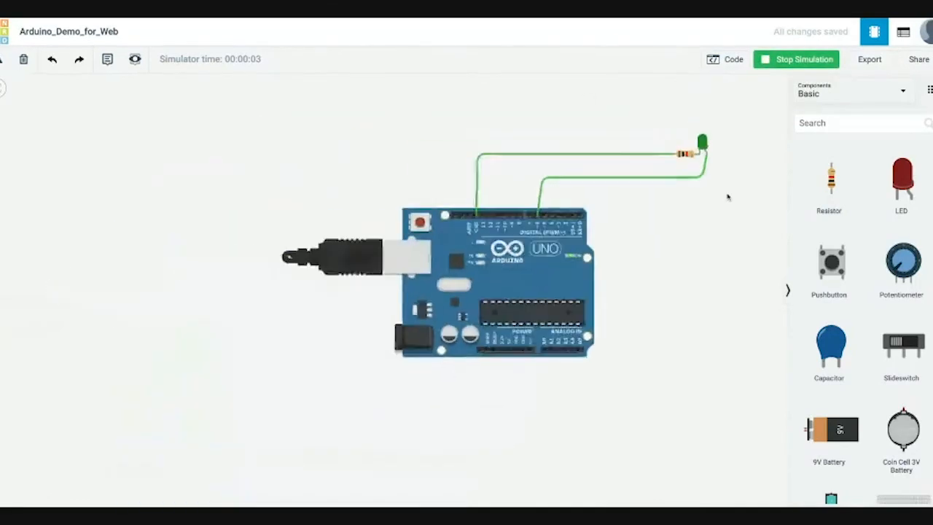
pyautogui.scroll(-1, 728, 197)
pyautogui.click(768, 61)
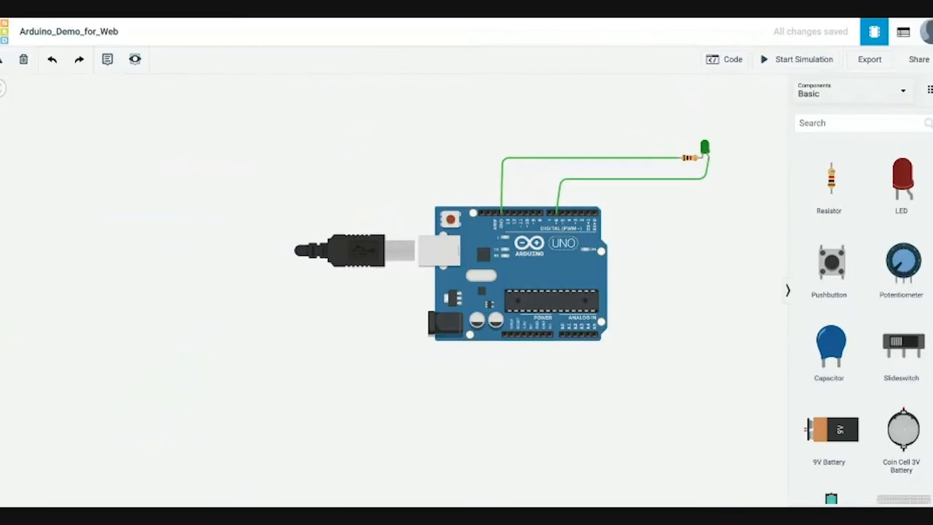
# Add a red LED and a horizontal resistor above the green LED, with the resistor's end on one of the red LED's legs.
pyautogui.moveTo(902, 184); pyautogui.dragTo(656, 116)
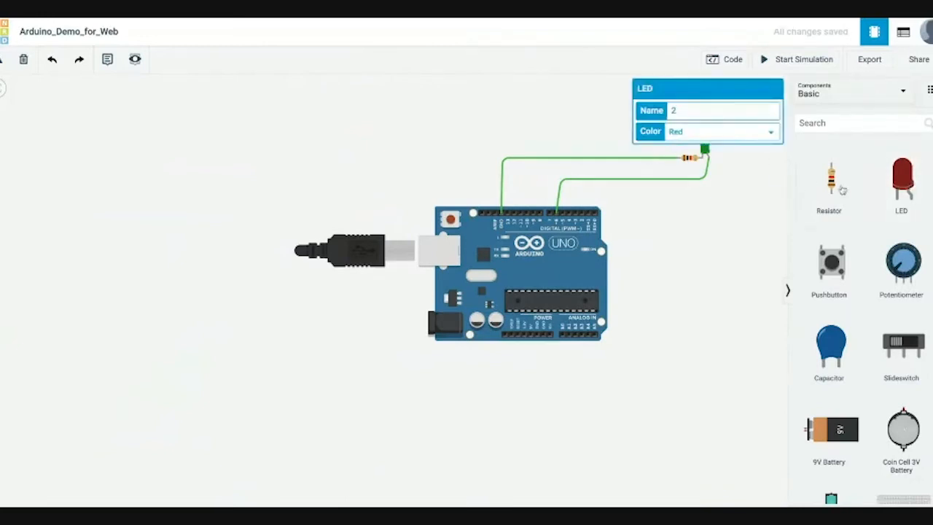
pyautogui.moveTo(851, 166); pyautogui.dragTo(628, 126)
pyautogui.click(586, 139)
pyautogui.click(707, 265)
pyautogui.scroll(-5, 707, 265)
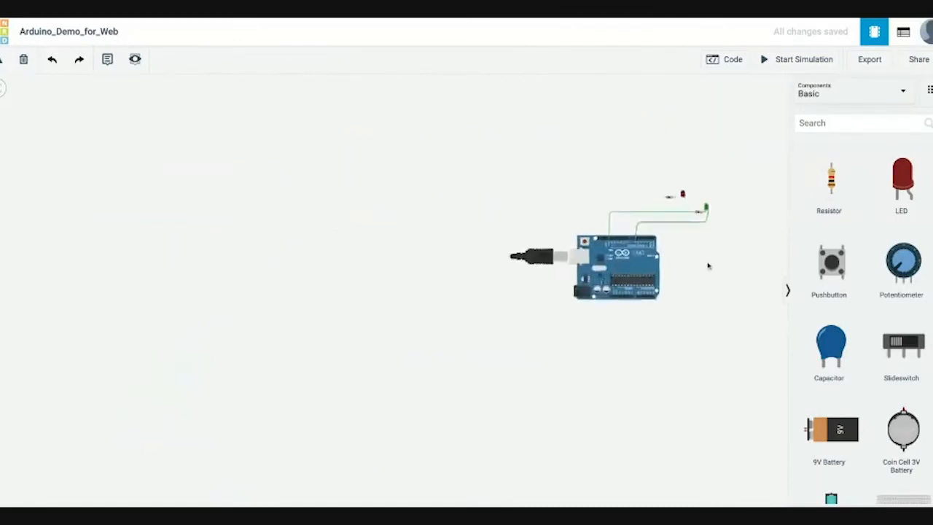
pyautogui.scroll(5, 551, 238)
pyautogui.moveTo(708, 264); pyautogui.dragTo(561, 243)
pyautogui.scroll(-2, 551, 238)
pyautogui.moveTo(495, 128); pyautogui.dragTo(506, 128)
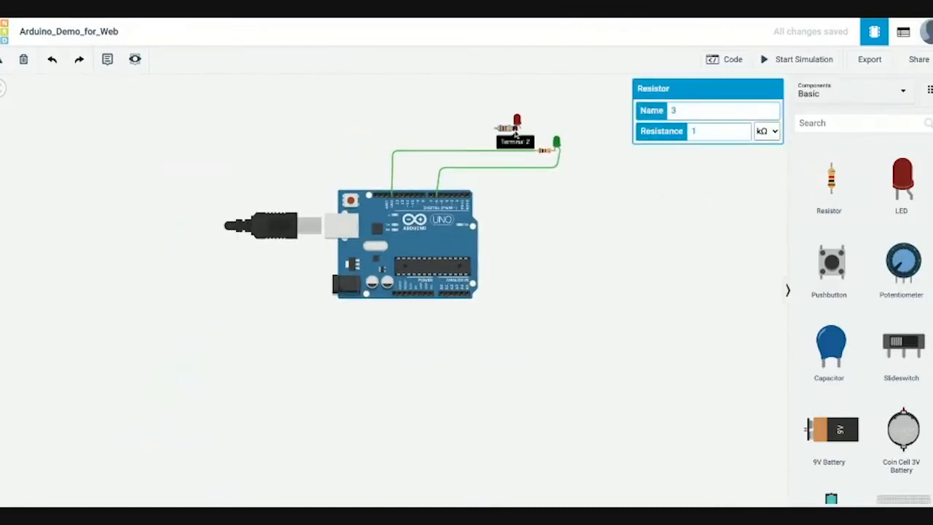
# Wire the free end of the red LED's resistor to the Arduino's digital-side GND pin.
pyautogui.click(515, 130)
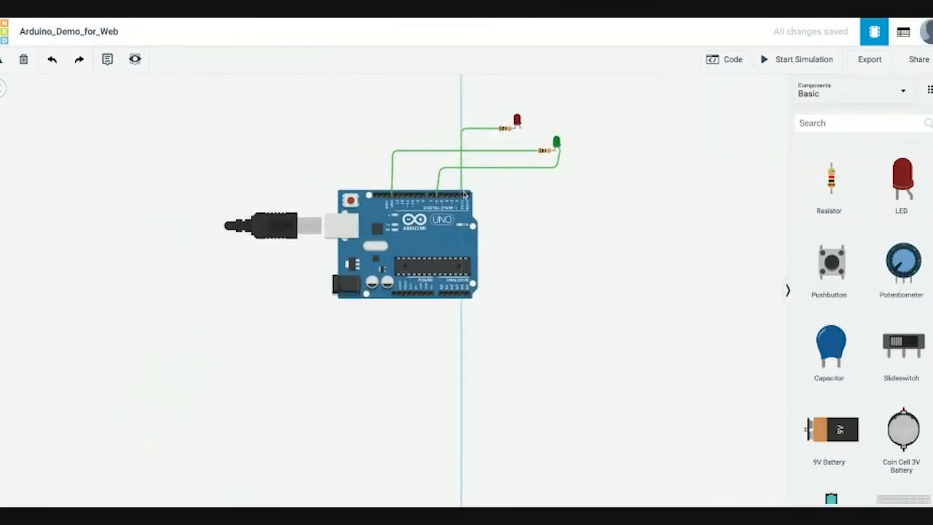
pyautogui.click(399, 186)
pyautogui.click(393, 194)
pyautogui.click(422, 102)
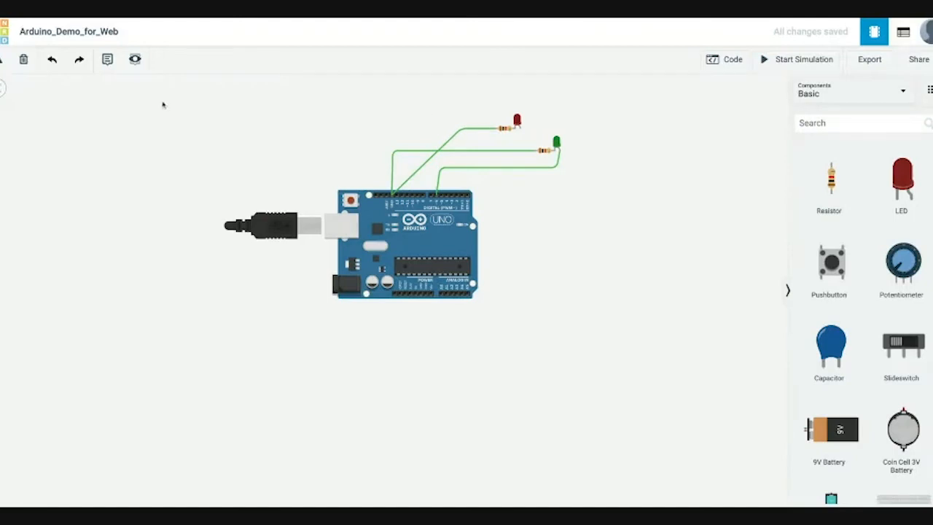
# Wire the red LED's other leg to digital pin 2 and color the wire purple.
pyautogui.click(519, 129)
pyautogui.click(457, 178)
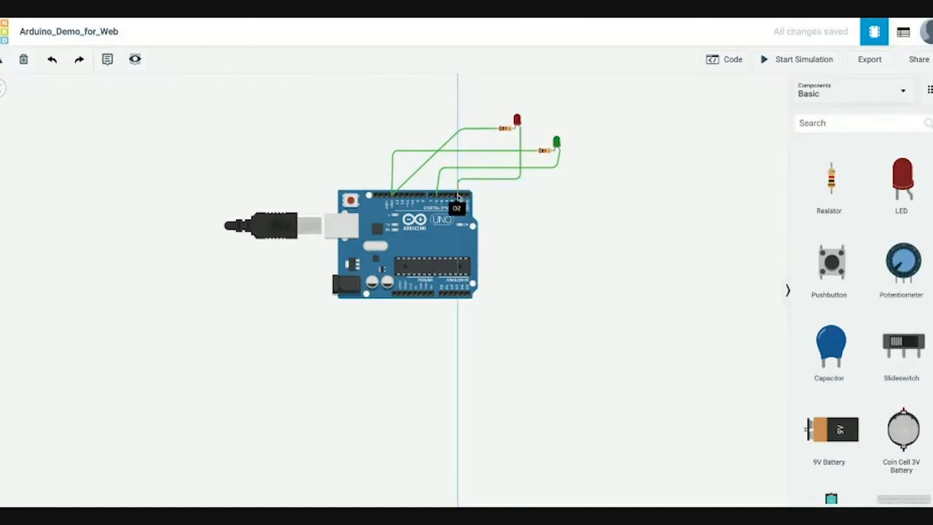
pyautogui.click(456, 194)
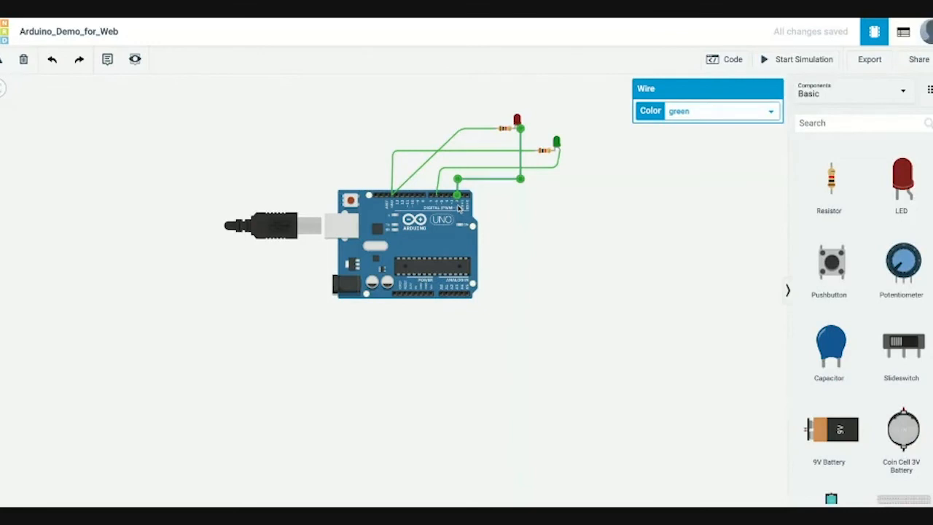
pyautogui.click(771, 111)
pyautogui.click(699, 145)
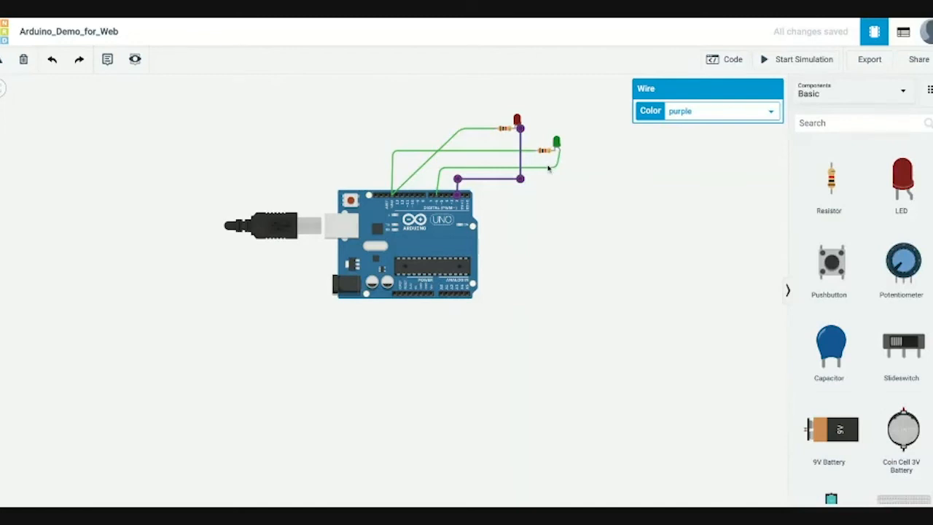
# Color the green LED's wire to pin 6 yellow and the two LED resistors' GND wires black.
pyautogui.click(548, 167)
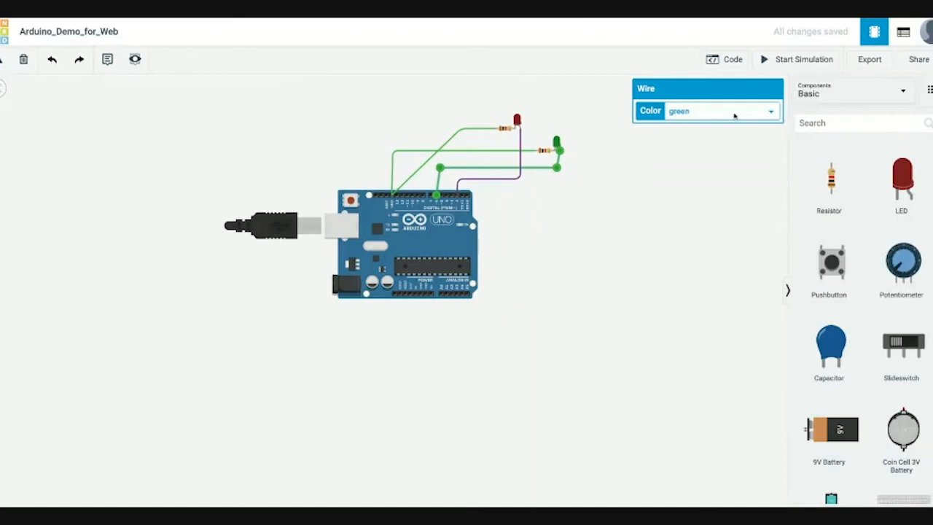
pyautogui.click(694, 100)
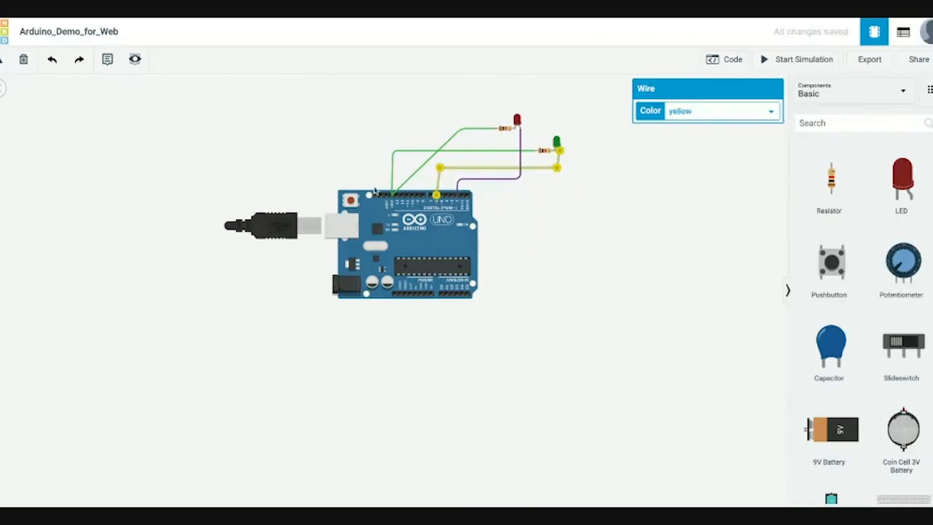
pyautogui.click(443, 151)
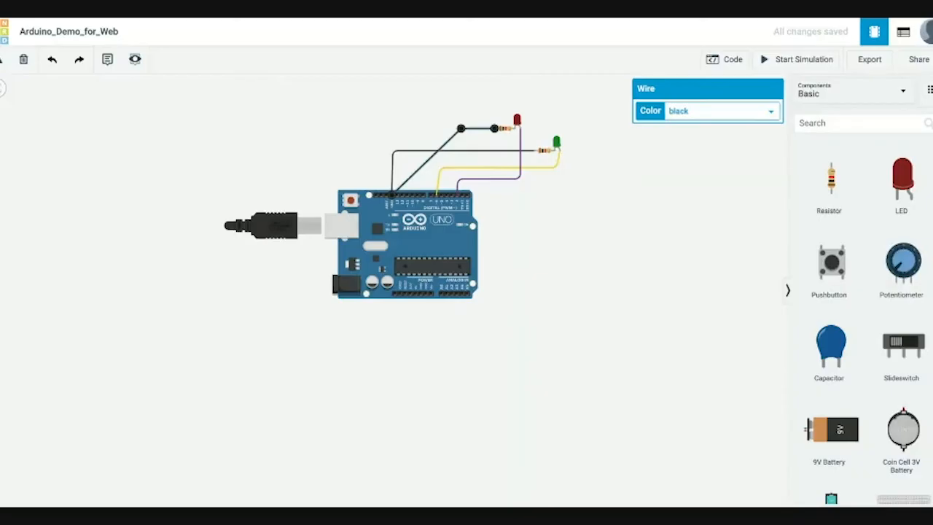
pyautogui.click(590, 201)
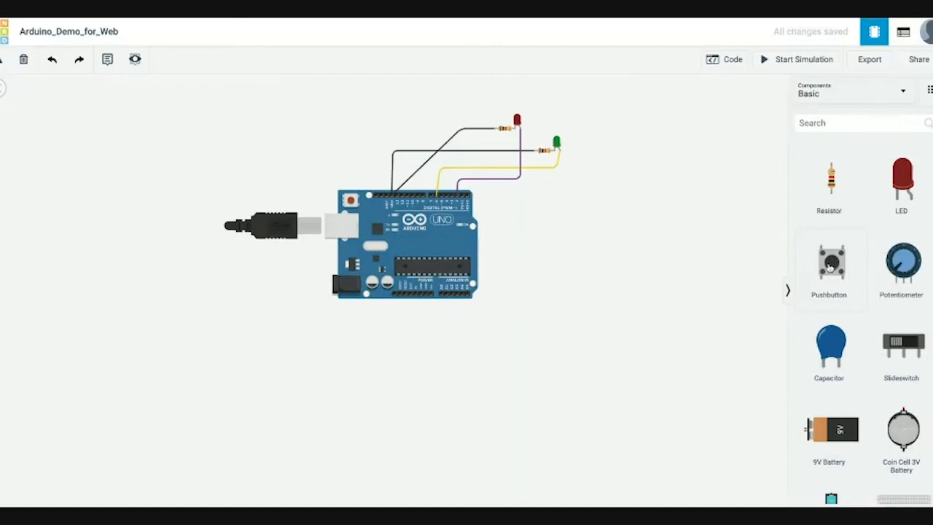
# Add a photoresistor to the lower right of the Arduino and a vertical resistor connected to its first leg.
pyautogui.scroll(-9, 828, 268)
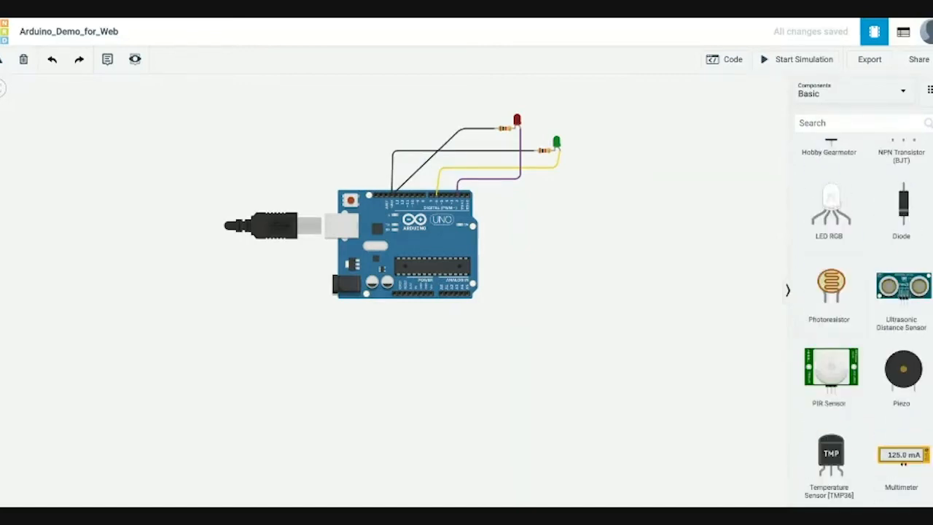
pyautogui.moveTo(831, 288); pyautogui.dragTo(547, 278)
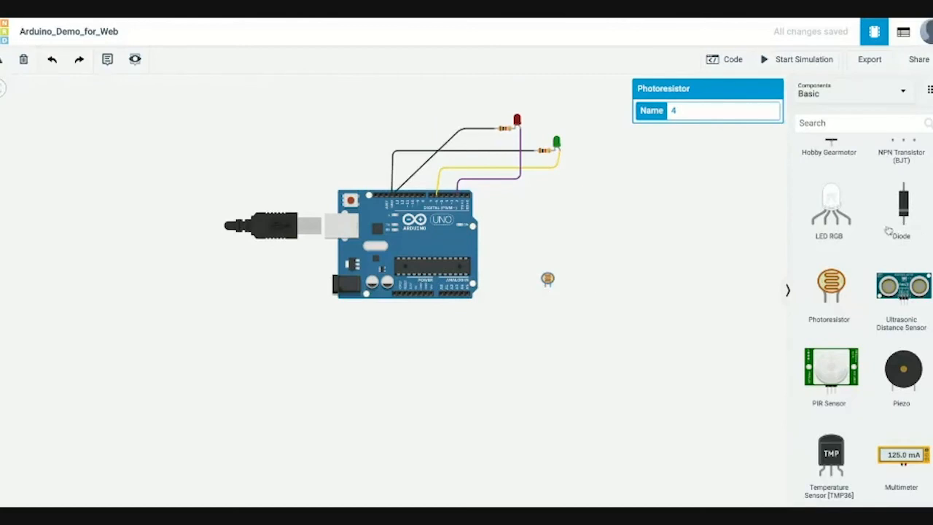
pyautogui.scroll(10, 888, 231)
pyautogui.moveTo(829, 170); pyautogui.dragTo(545, 293)
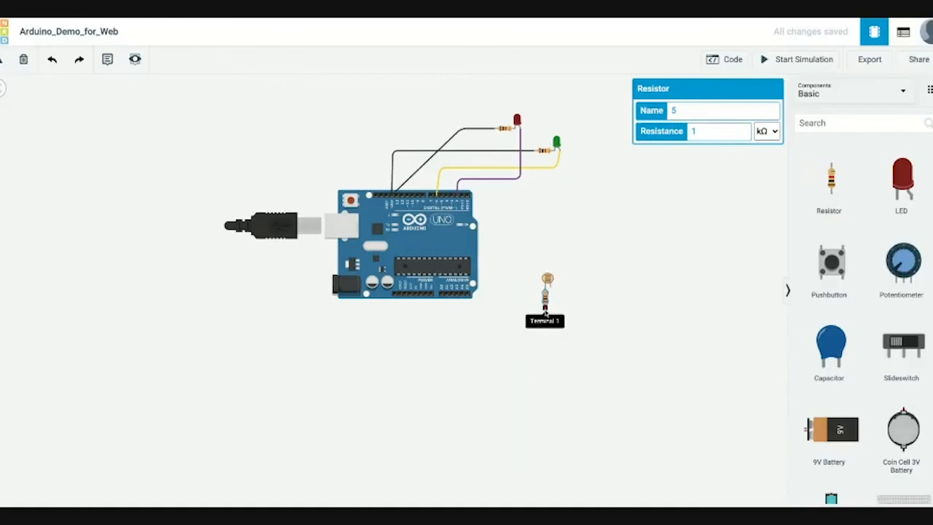
# Wire the free end of the photoresistor's resistor to a GND pin on the Arduino's power header, routing it below the board.
pyautogui.click(546, 314)
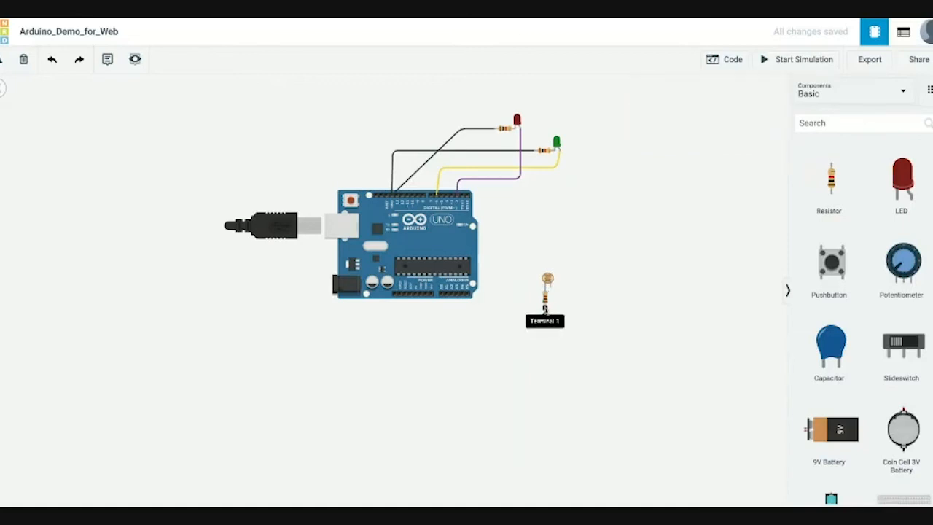
pyautogui.click(544, 309)
pyautogui.click(545, 319)
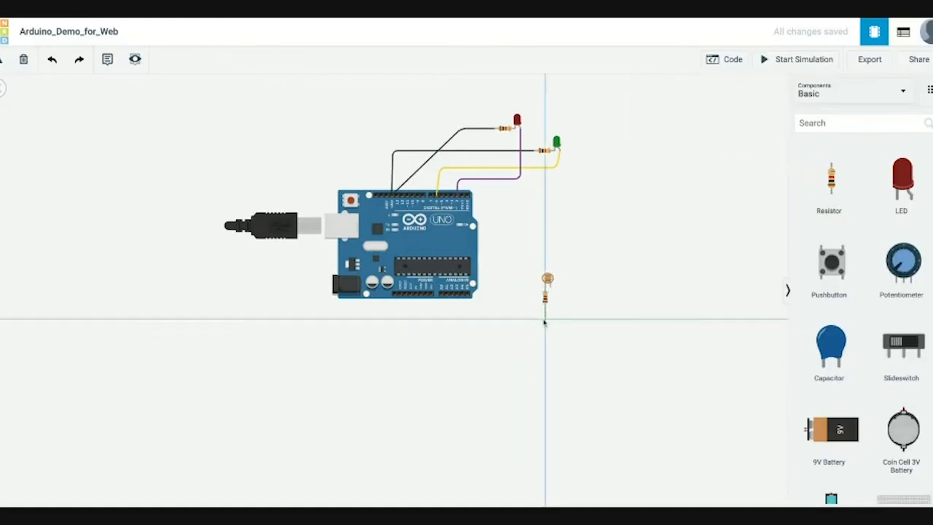
pyautogui.click(425, 319)
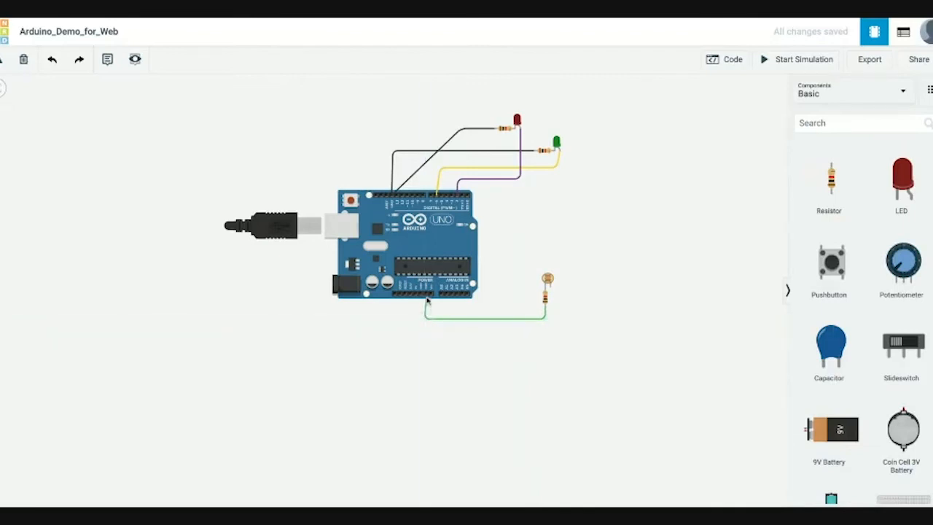
pyautogui.click(426, 295)
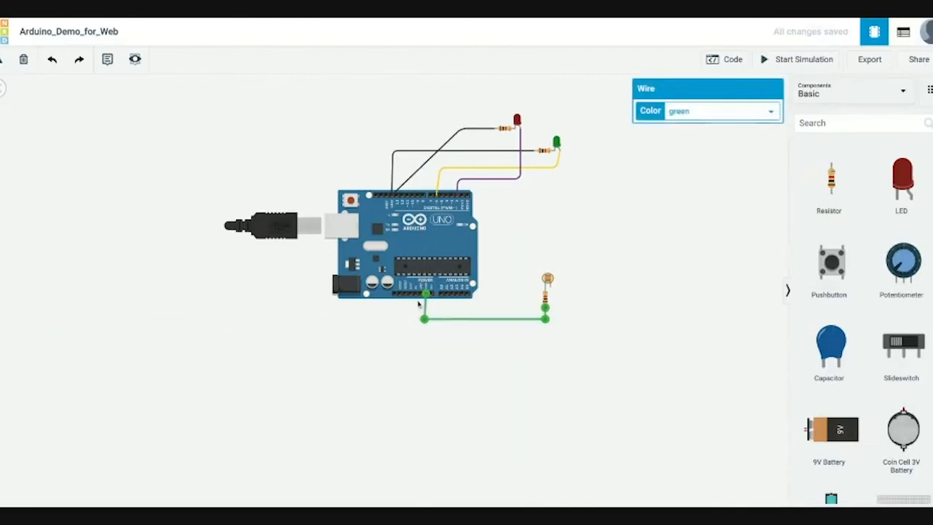
# Wire the photoresistor's Terminal 2 to the Arduino's 5V pin, routing it below the ground wire, and color the wire red.
pyautogui.scroll(5, 387, 188)
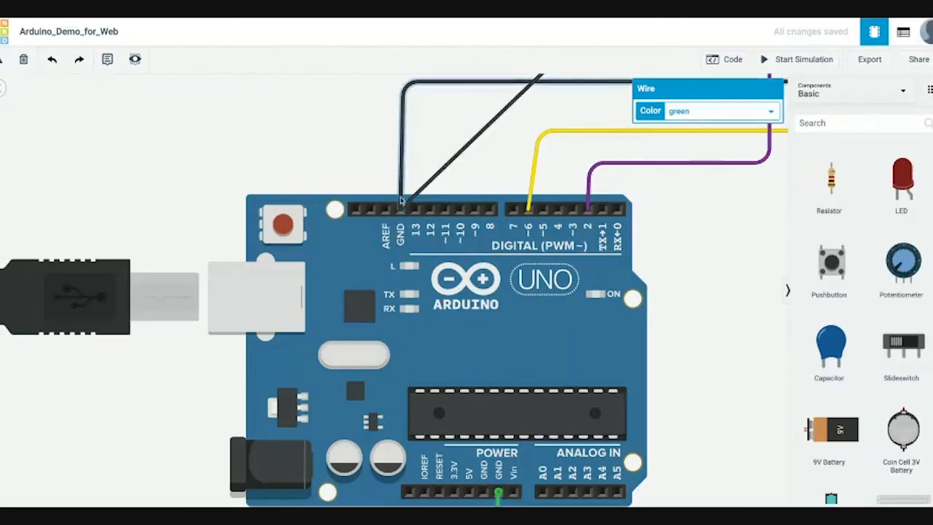
pyautogui.scroll(-3, 521, 327)
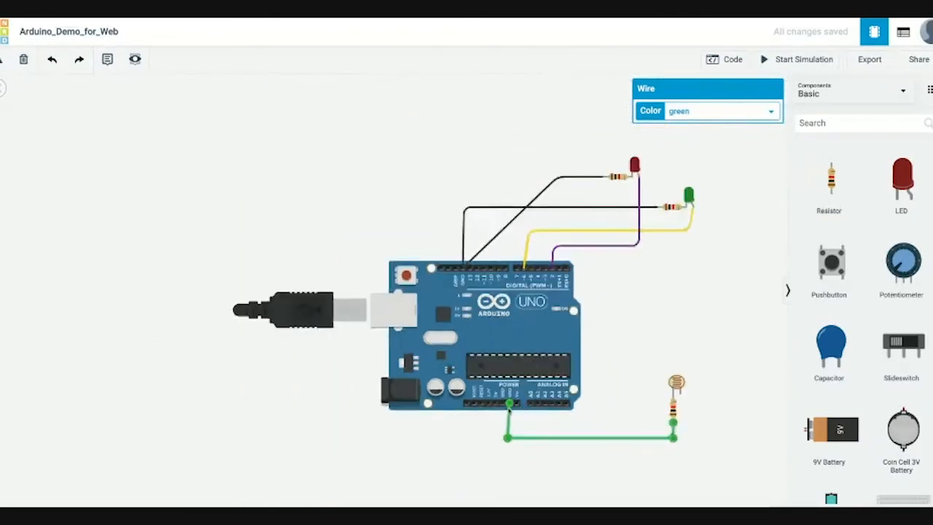
pyautogui.scroll(4, 509, 408)
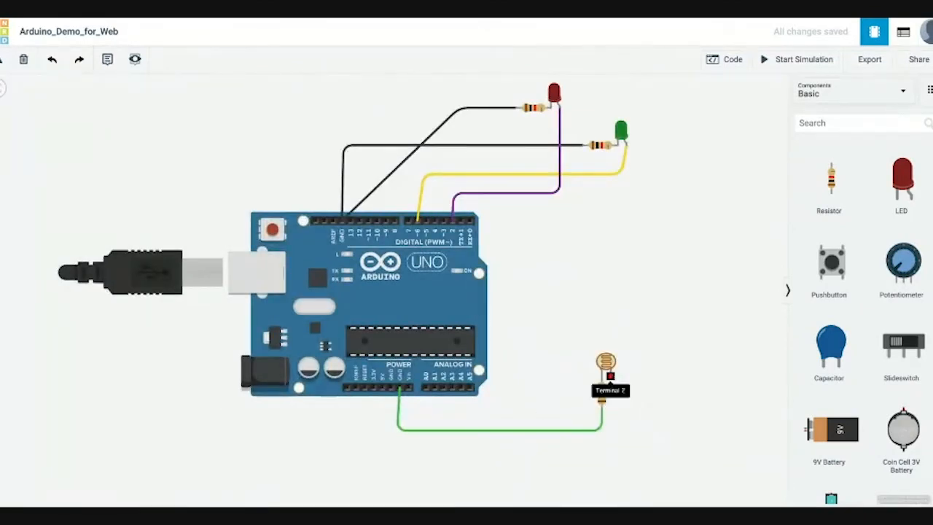
pyautogui.click(610, 375)
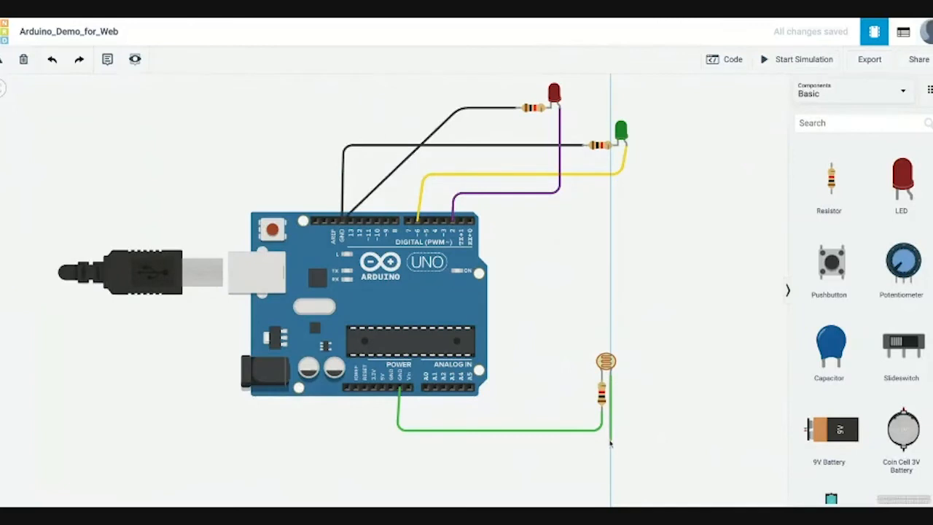
pyautogui.click(610, 441)
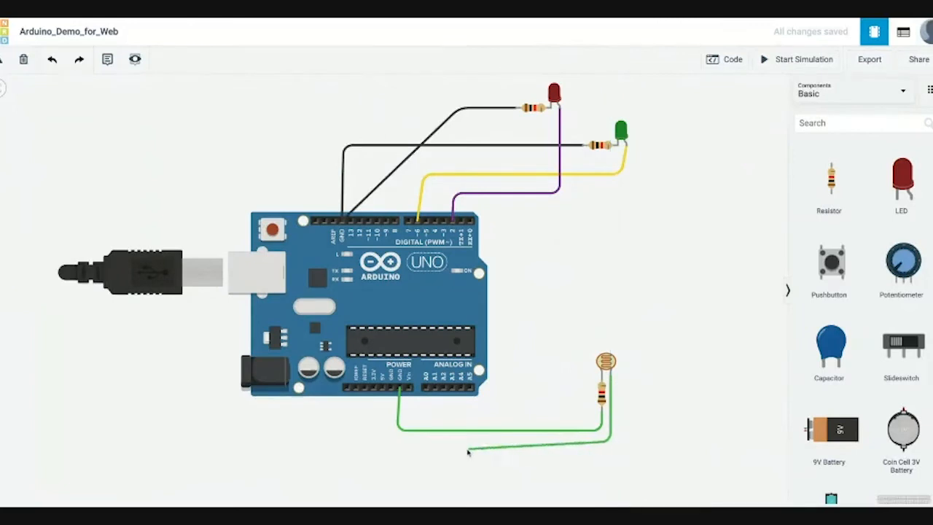
pyautogui.click(393, 441)
pyautogui.click(382, 387)
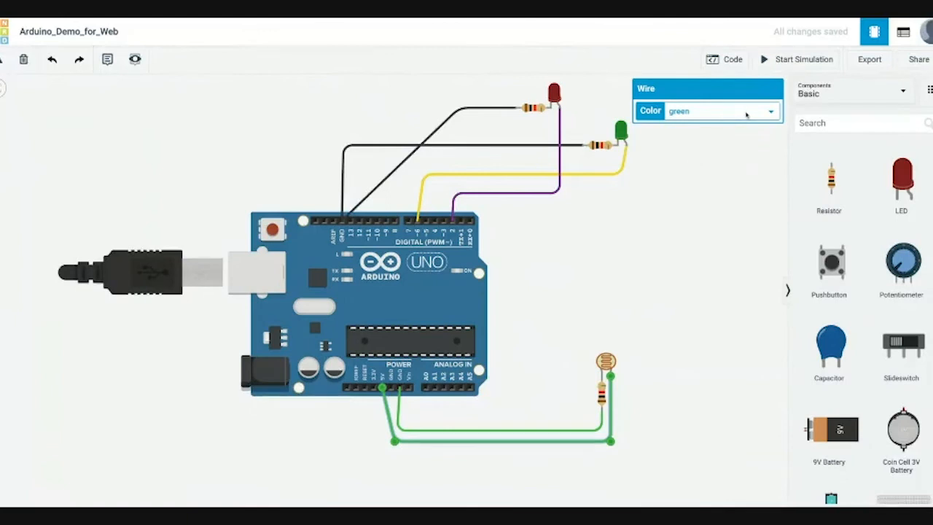
pyautogui.click(711, 82)
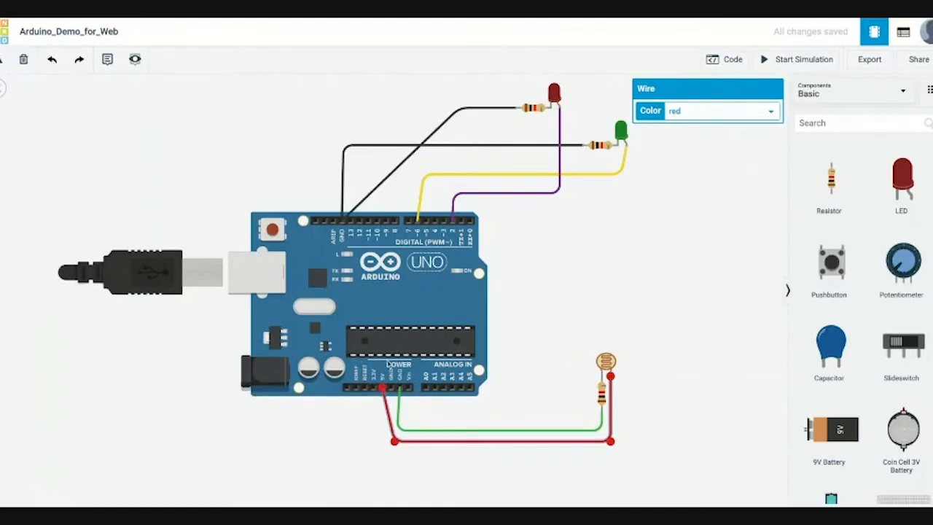
# Color the wire between the photoresistor's resistor and GND black.
pyautogui.click(631, 358)
pyautogui.click(399, 421)
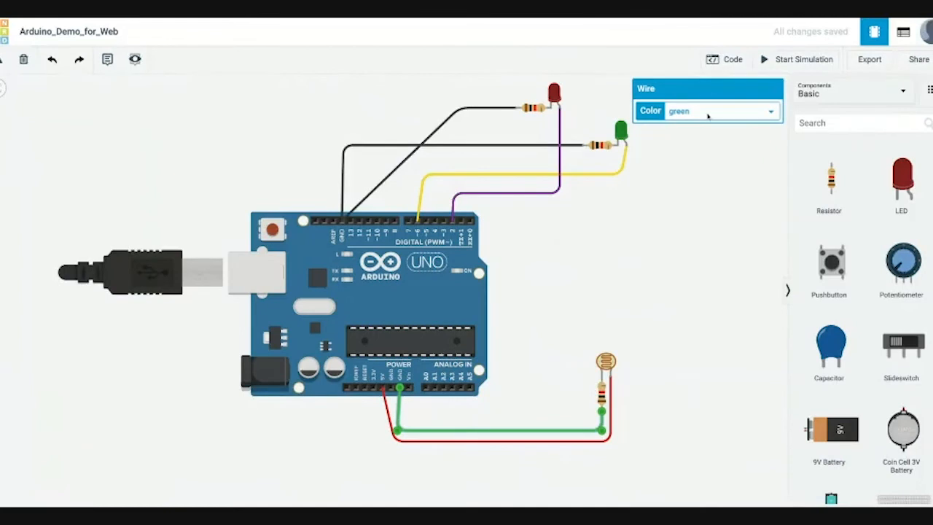
pyautogui.click(698, 75)
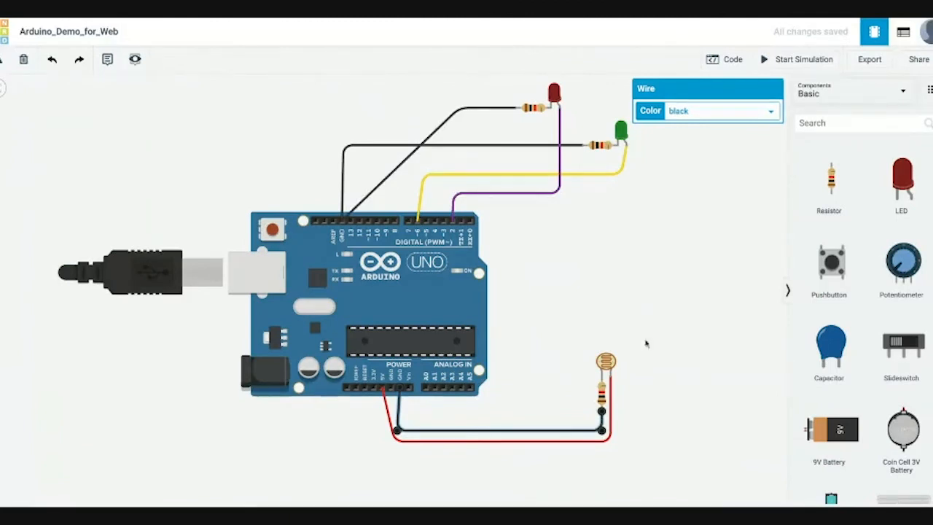
# Wire the junction of the photoresistor and its resistor to analog pin A0, routing it above the black ground wire.
pyautogui.click(603, 378)
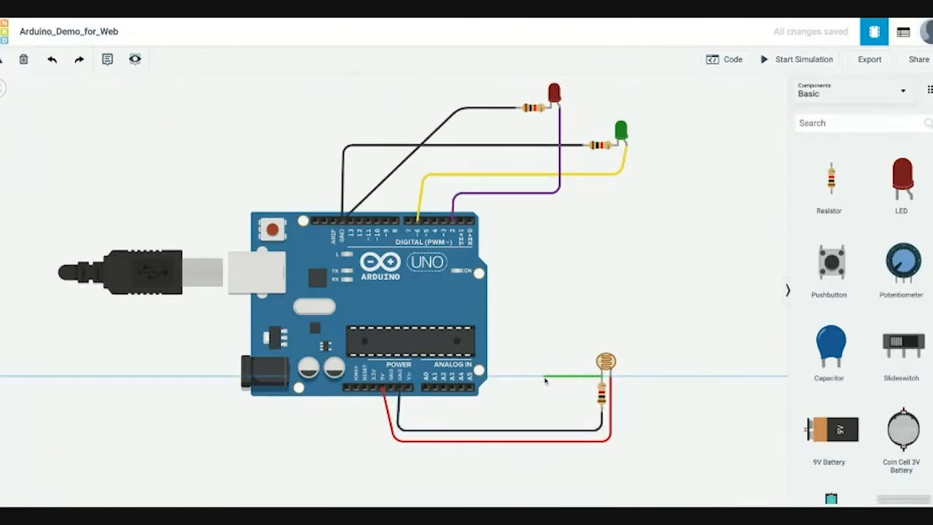
pyautogui.click(588, 380)
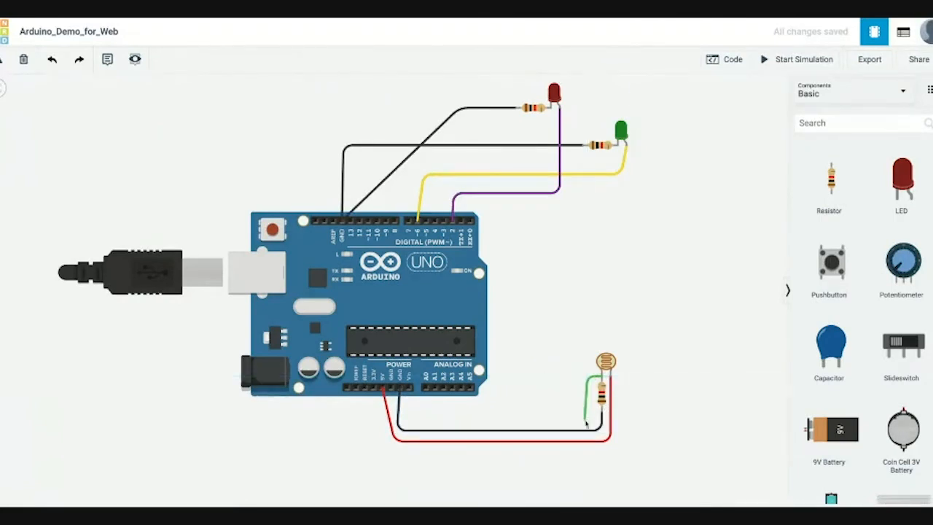
pyautogui.click(587, 420)
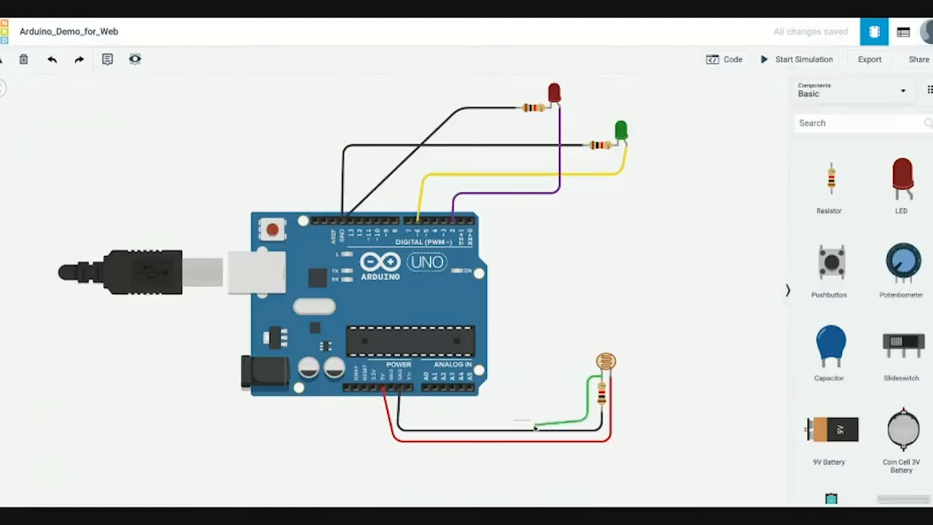
pyautogui.click(427, 420)
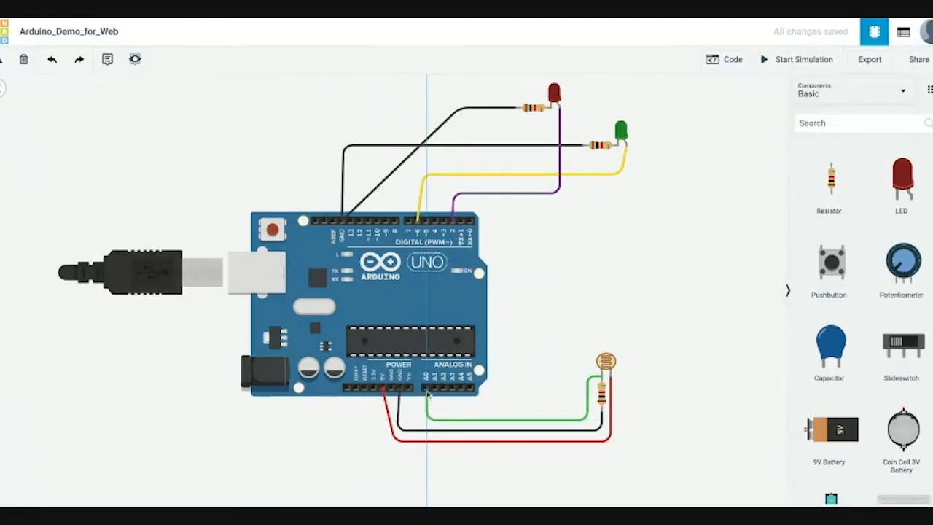
pyautogui.click(426, 392)
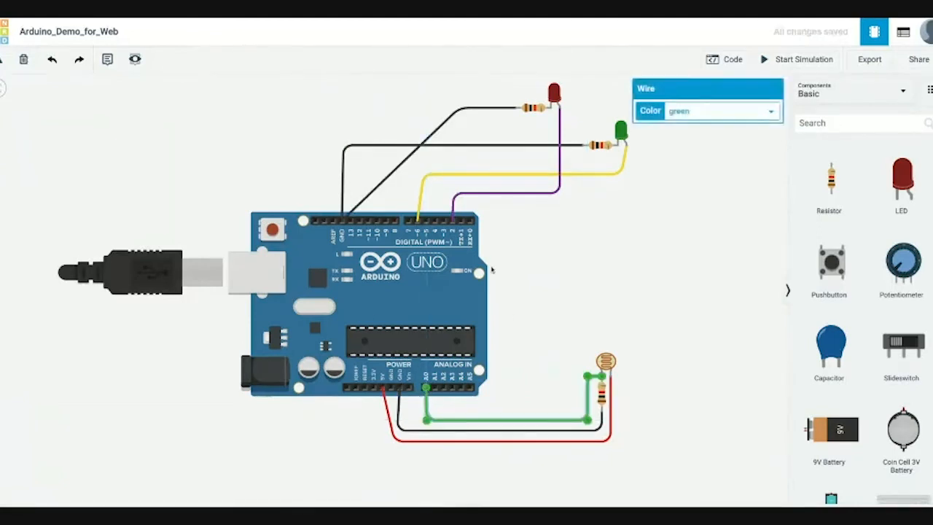
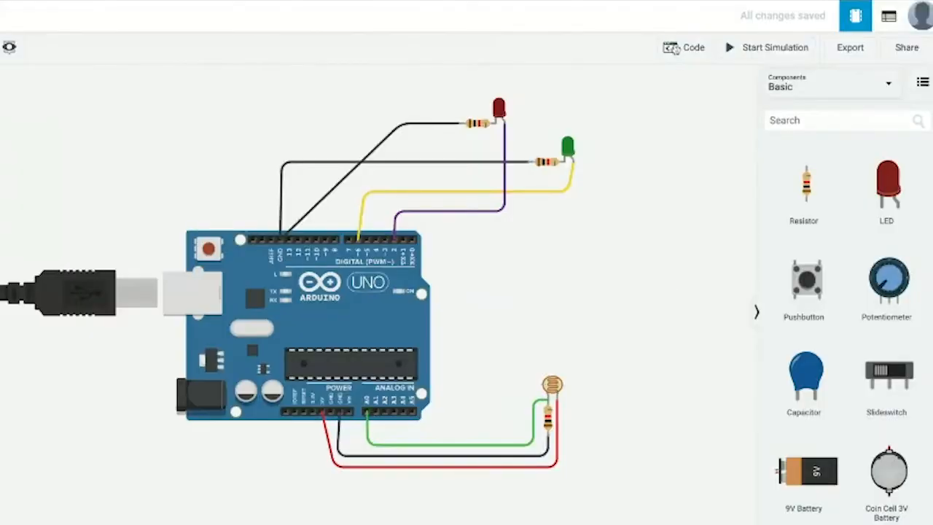
# Open the code and declare "int redLED = 2;" below the greenLED variable.
pyautogui.click(673, 47)
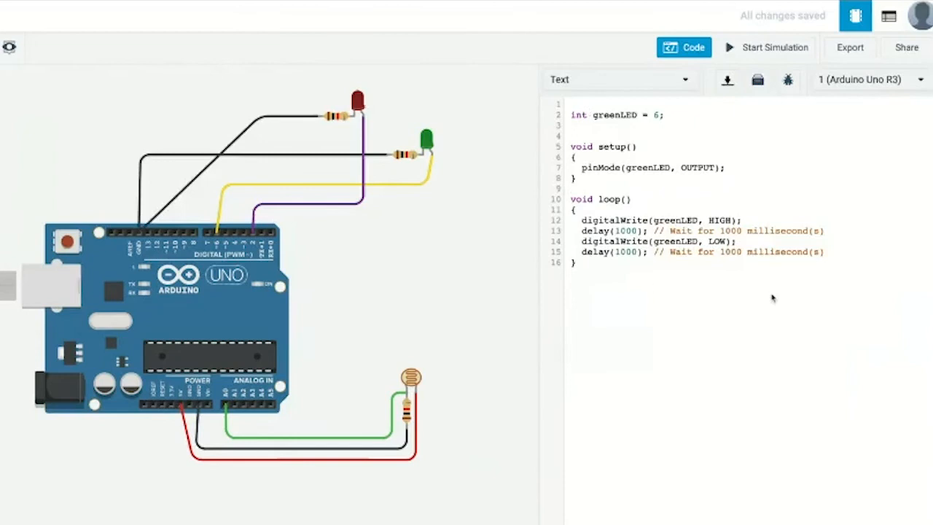
pyautogui.press('Return')
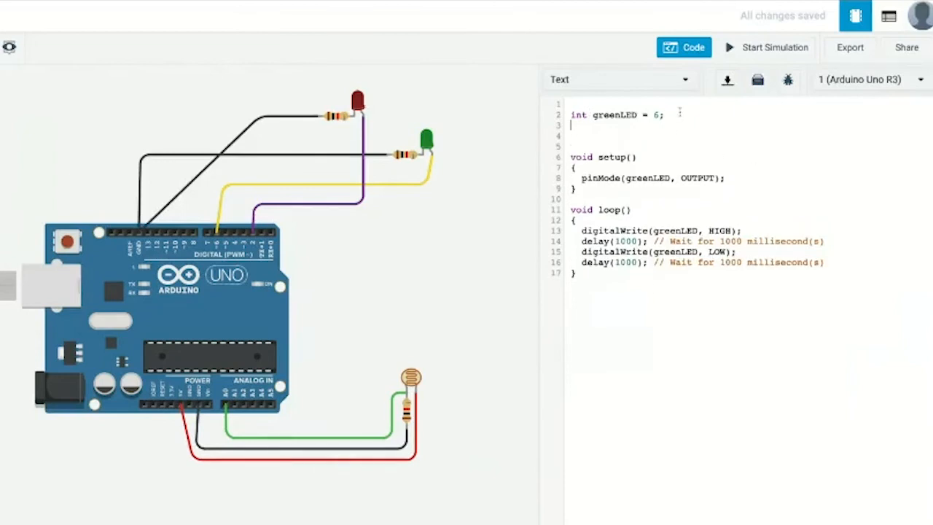
pyautogui.write('int redLED')
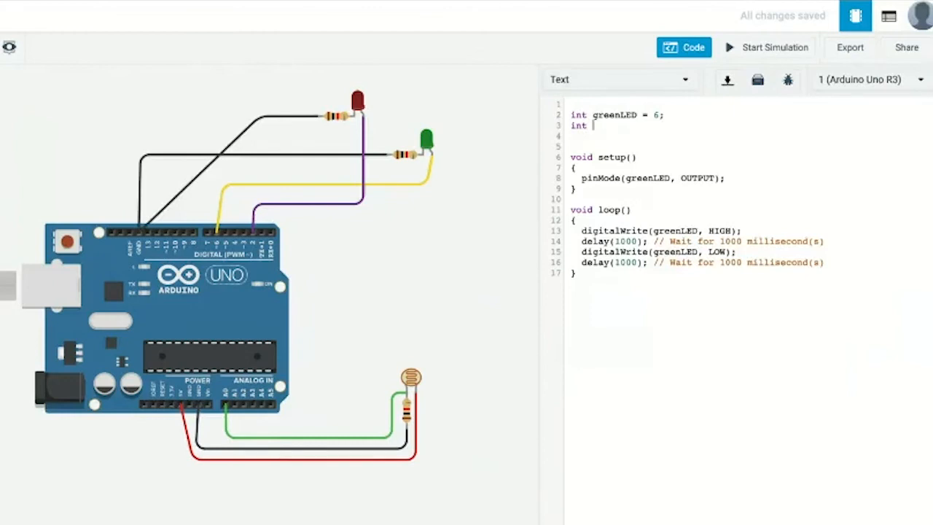
pyautogui.write(' = 2')
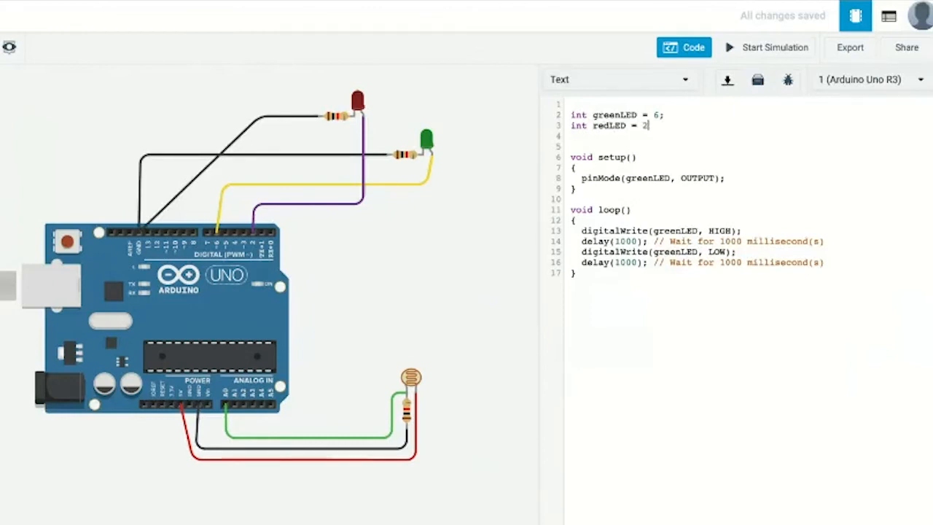
pyautogui.write(';')
pyautogui.press('BackSpace')
pyautogui.write(';')
# Add "pinMode(redLED,OUTPUT);" to setup() below the greenLED pin mode line.
pyautogui.click(735, 177)
pyautogui.press('Return')
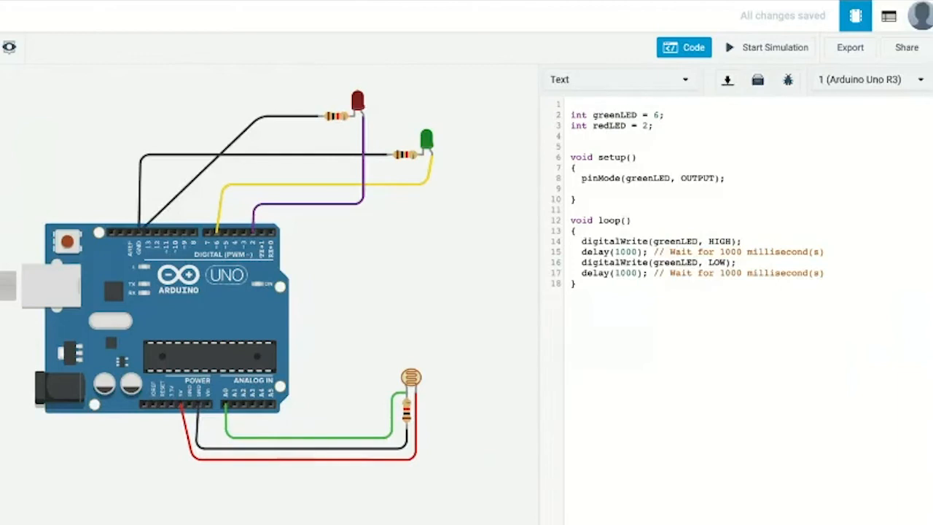
pyautogui.write('pinMore')
pyautogui.press('BackSpace')
pyautogui.press('BackSpace')
pyautogui.write('de(')
pyautogui.press('BackSpace')
pyautogui.press('BackSpace')
pyautogui.press('BackSpace')
pyautogui.press('BackSpace')
pyautogui.press('BackSpace')
pyautogui.press('BackSpace')
pyautogui.press('BackSpace')
pyautogui.write('pinMode(r')
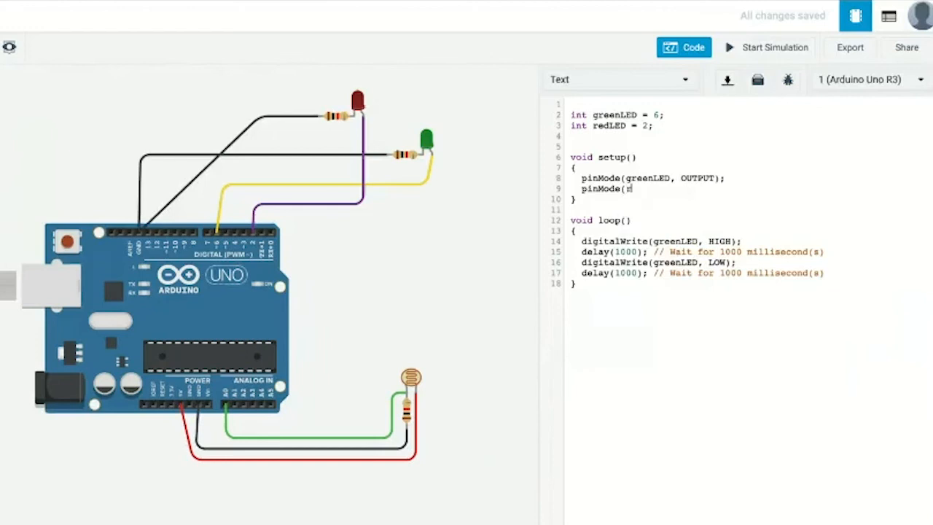
pyautogui.write('edLED')
pyautogui.press('BackSpace')
pyautogui.press('BackSpace')
pyautogui.write('ED')
pyautogui.press('BackSpace')
pyautogui.press('BackSpace')
pyautogui.write('ED')
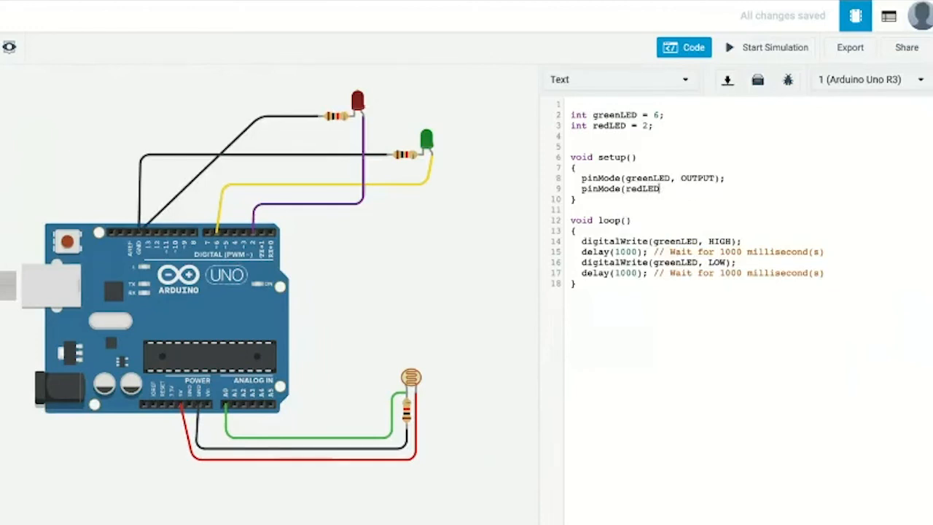
pyautogui.write(',')
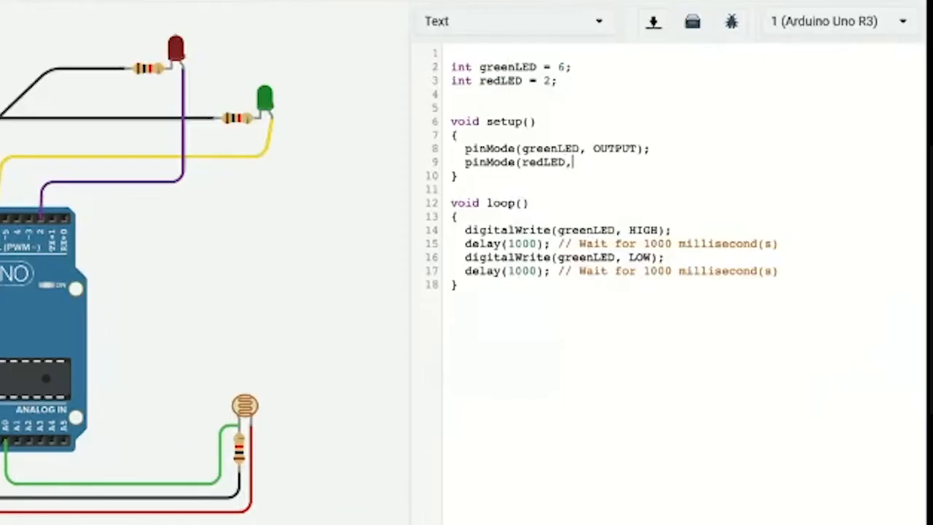
pyautogui.write('OUTPUT)')
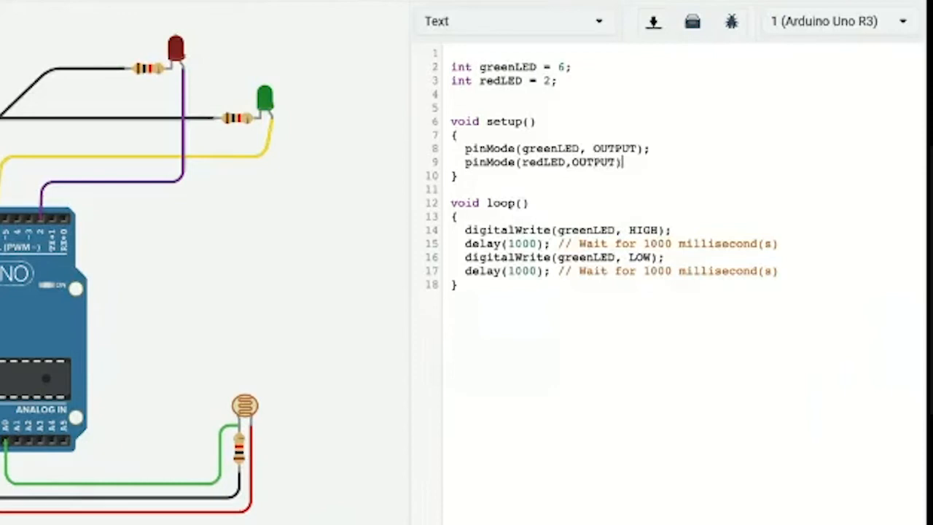
pyautogui.write(';')
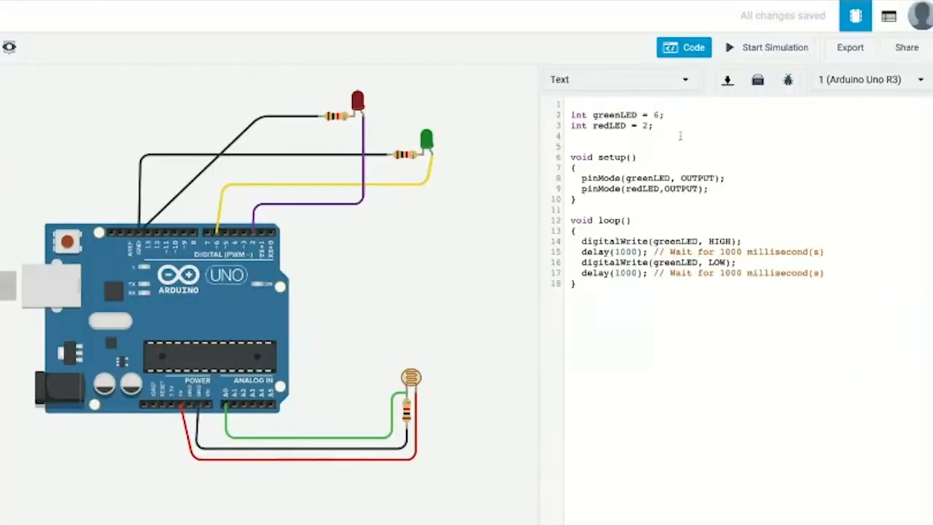
# Declare "int photoResistor = A0;" below the LED variables, separated from them by a blank line.
pyautogui.click(589, 81)
pyautogui.press('Return')
pyautogui.press('Return')
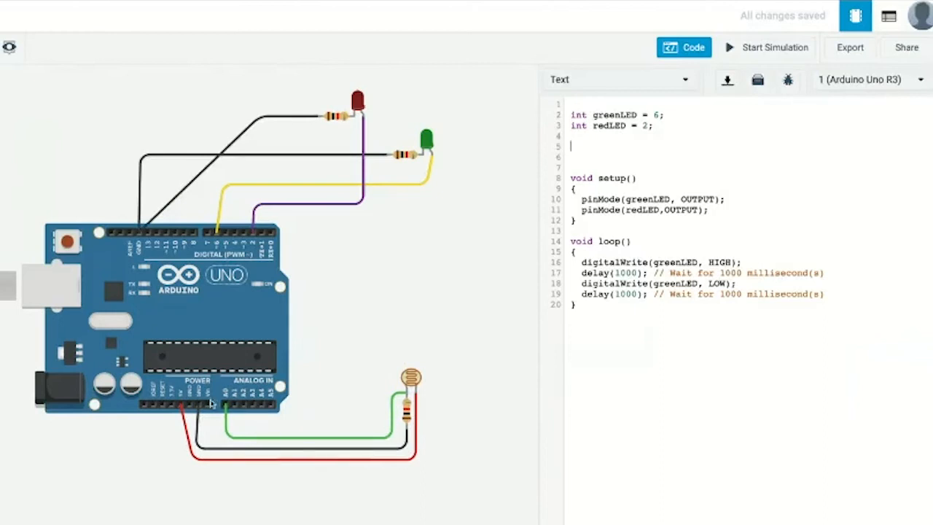
pyautogui.click(572, 144)
pyautogui.write('int ')
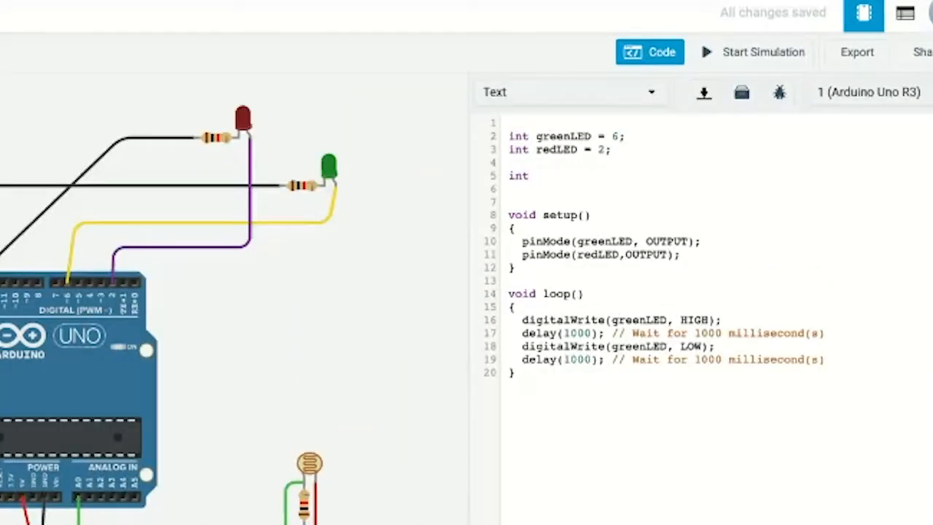
pyautogui.write('photoResistor')
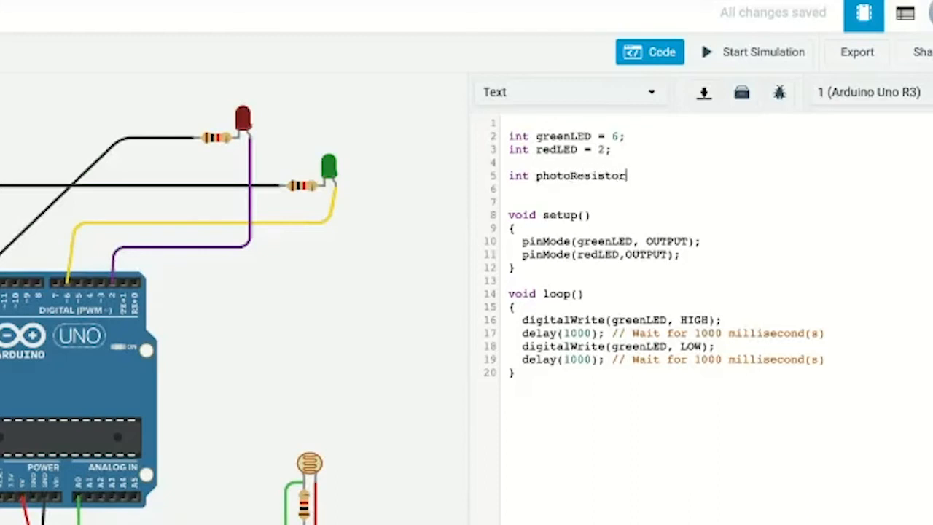
pyautogui.write(' = A0;')
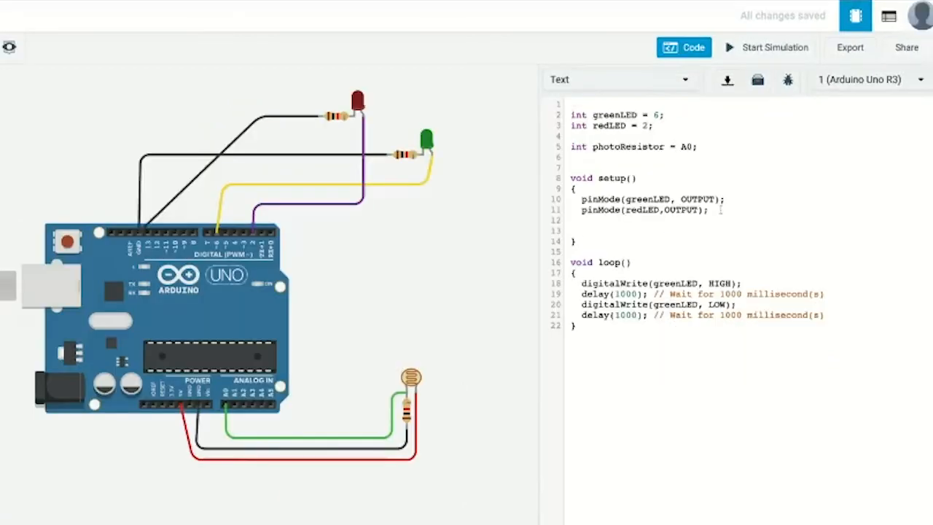
# Add "pinMode(photoResistor,INPUT);" to setup() below the redLED pin mode line.
pyautogui.click(711, 209)
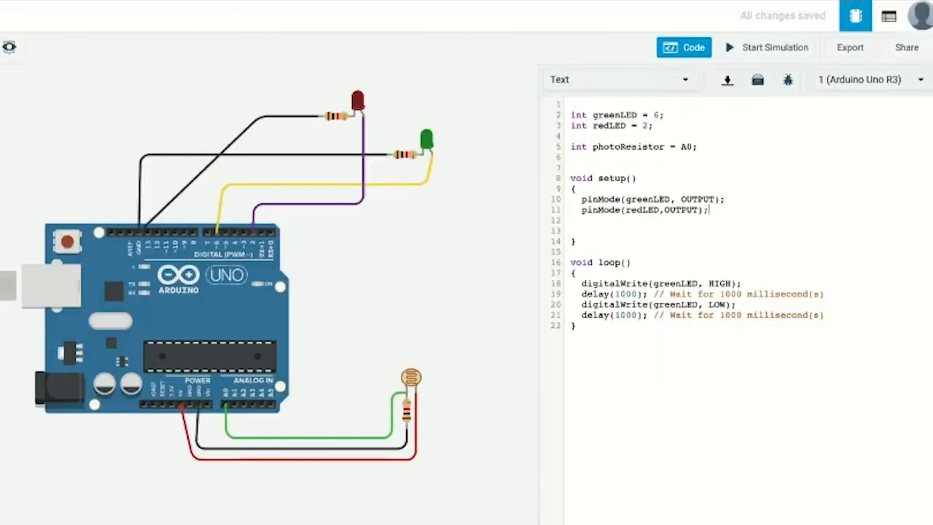
pyautogui.click(598, 222)
pyautogui.write('pinMode(')
pyautogui.write('photoResi')
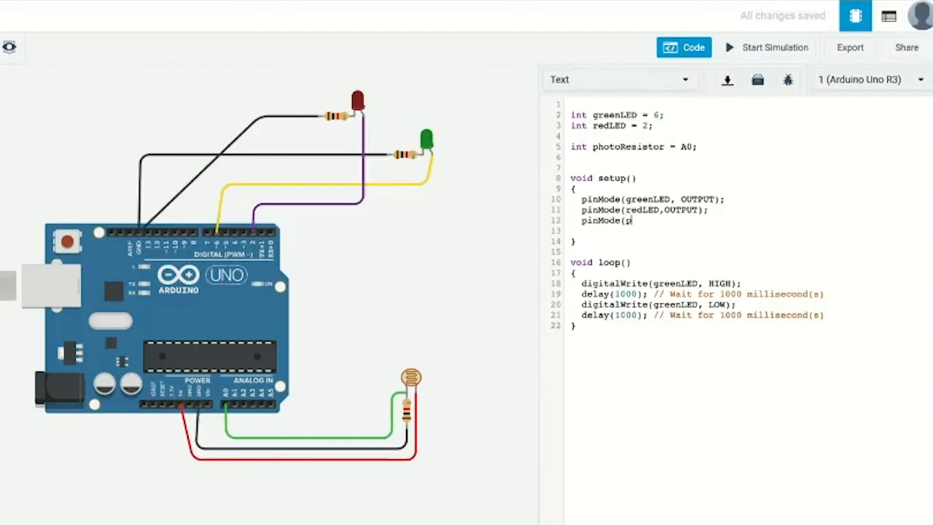
pyautogui.write('stor,')
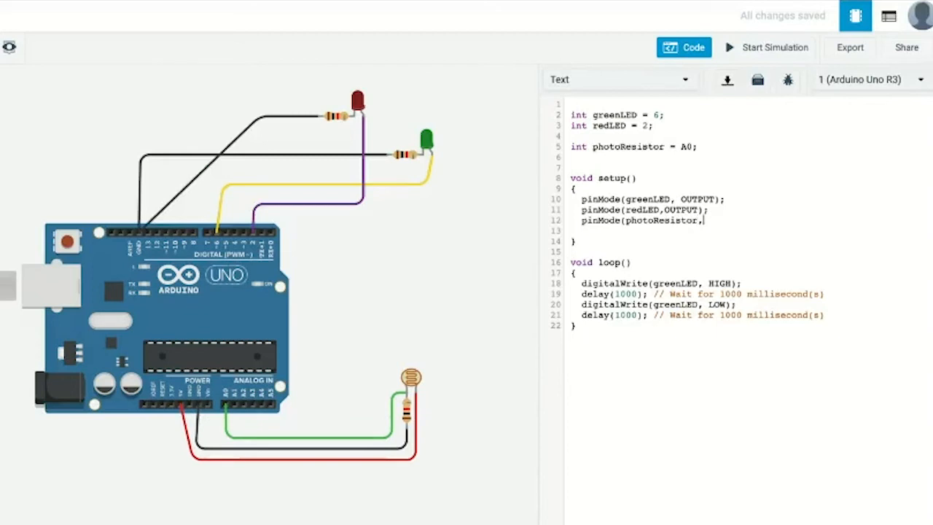
pyautogui.write('INPUT);')
# Insert two blank lines before and two after the greenLED blink code inside loop().
pyautogui.moveTo(576, 242); pyautogui.dragTo(571, 177)
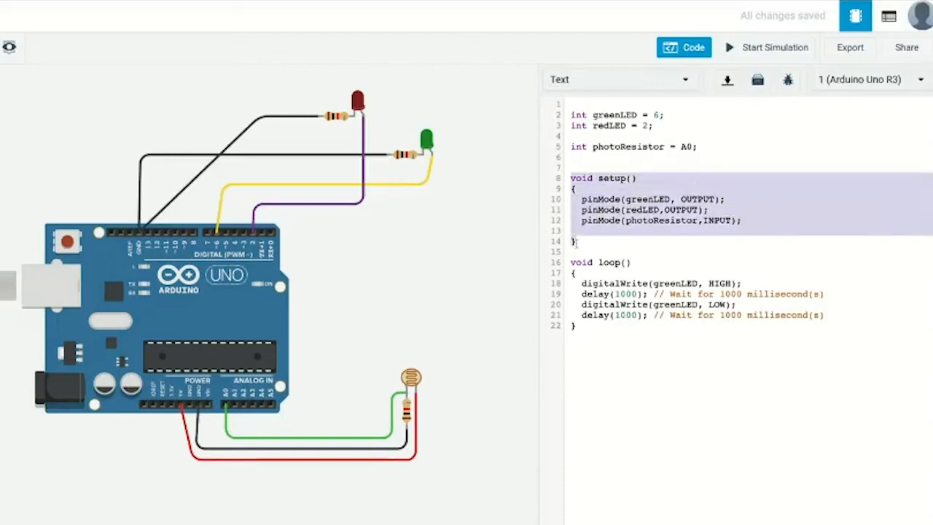
pyautogui.click(575, 242)
pyautogui.click(583, 273)
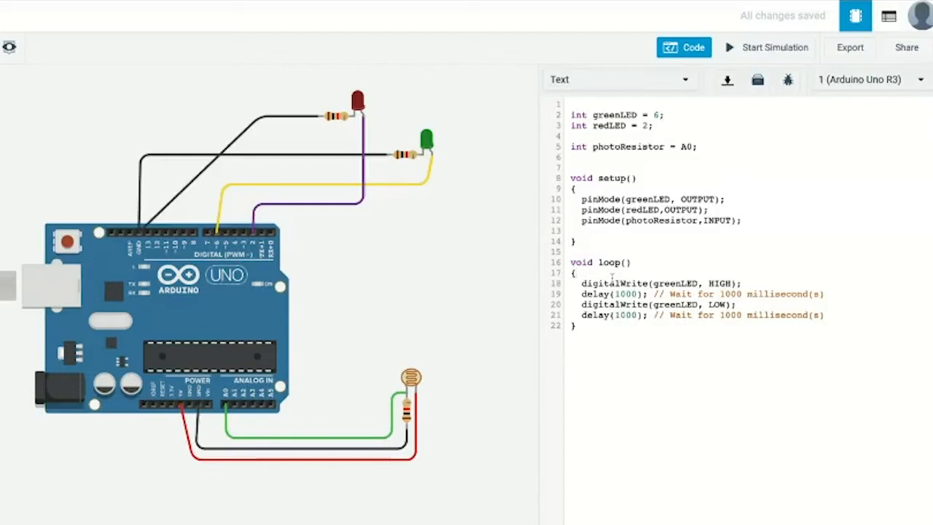
pyautogui.press('Return')
pyautogui.press('Return')
pyautogui.click(841, 339)
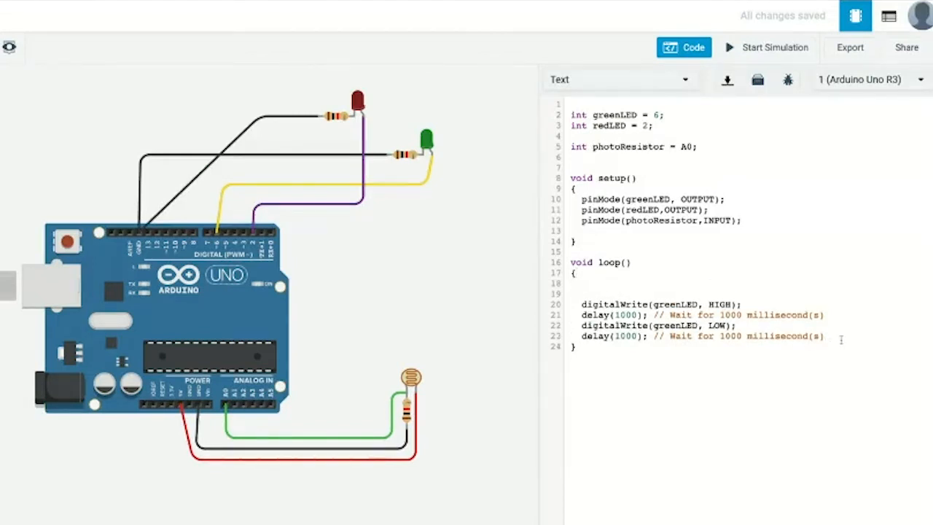
pyautogui.press('Return')
pyautogui.press('Return')
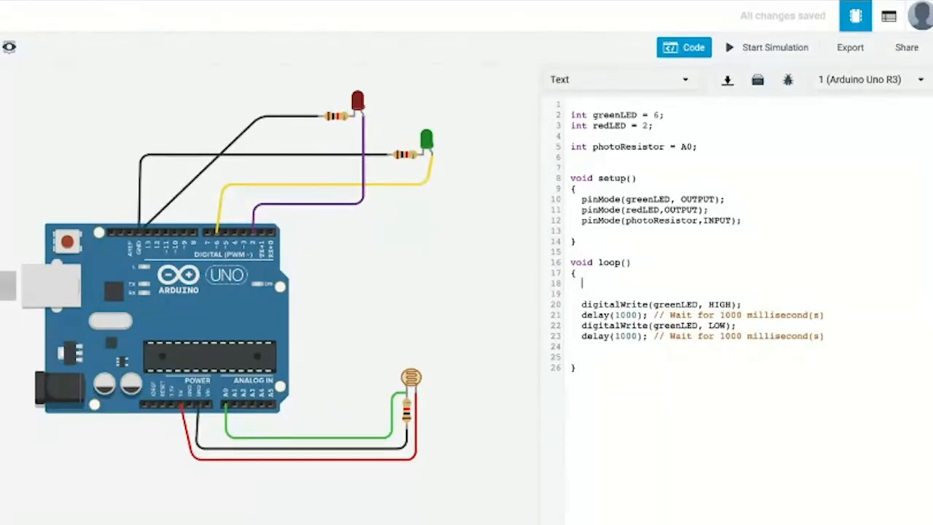
# Declare "int photoReading;" below the photoResistor variable, separated from it by a blank line.
pyautogui.click(704, 147)
pyautogui.press('Return')
pyautogui.press('Return')
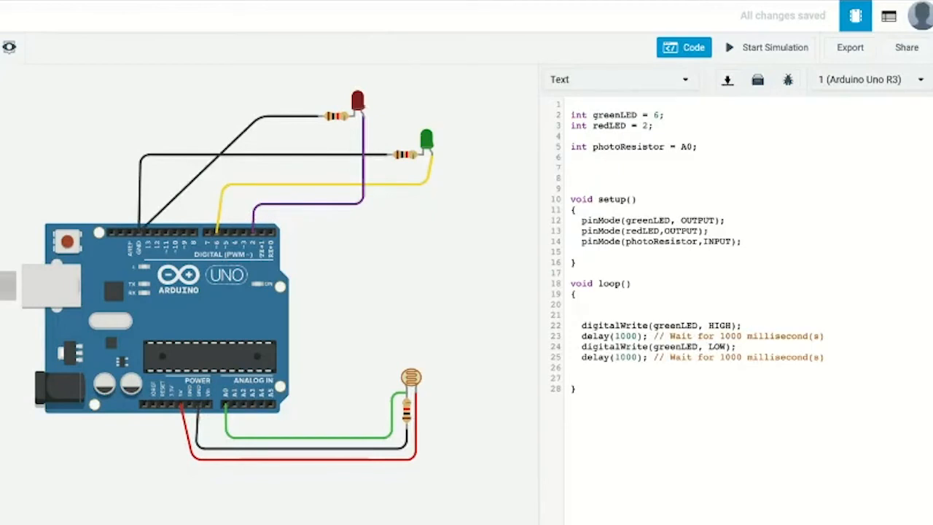
pyautogui.write('int phorto')
pyautogui.press('BackSpace')
pyautogui.press('BackSpace')
pyautogui.press('BackSpace')
pyautogui.write('t')
pyautogui.write('eading;')
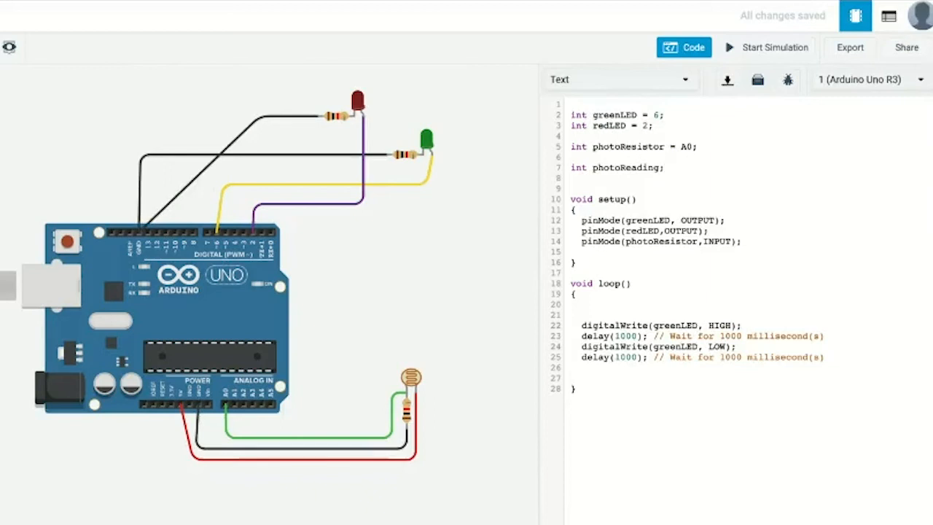
# Add the comment "//Global Variables" on the first line, above the variable declarations.
pyautogui.hotkey('ctrl', 'shift', 'Left')
pyautogui.hotkey('ctrl', 'shift', 'Left')
pyautogui.hotkey('ctrl', 'shift', 'Left')
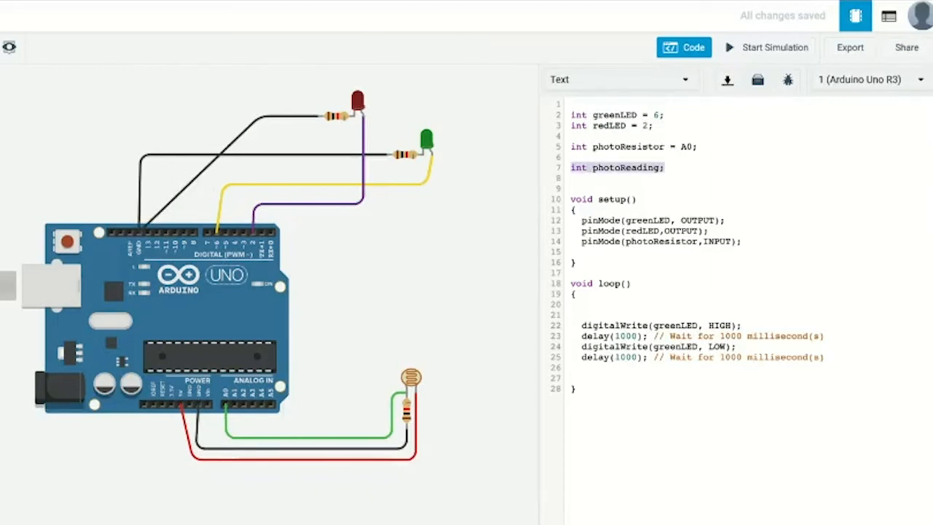
pyautogui.click(571, 168)
pyautogui.moveTo(664, 168); pyautogui.dragTo(598, 168)
pyautogui.click(691, 154)
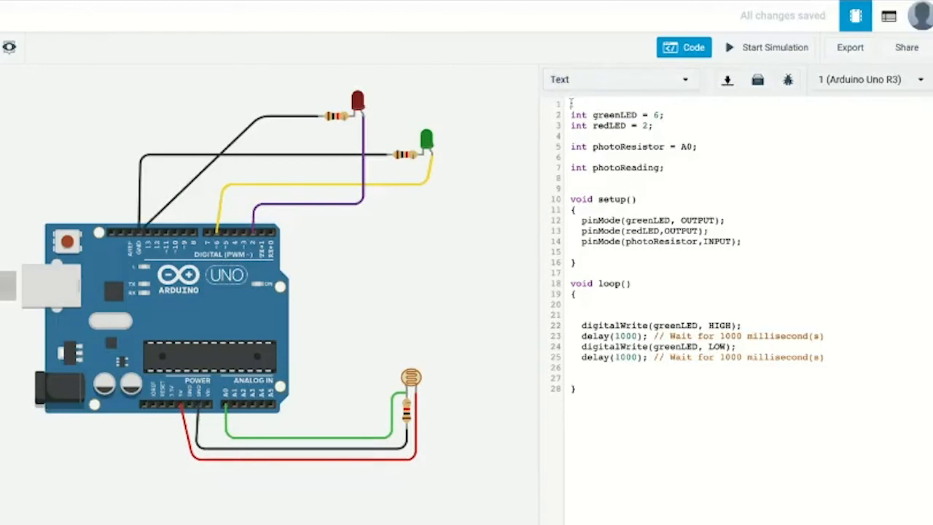
pyautogui.click(578, 180)
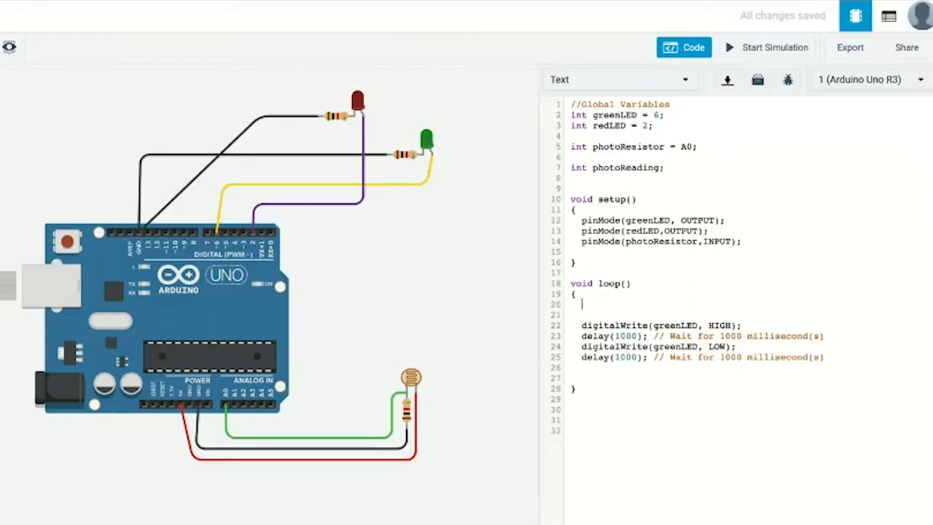
# Enter "photoReading = analogRead(photoResistor);" as the first line inside loop().
pyautogui.write('photoReading')
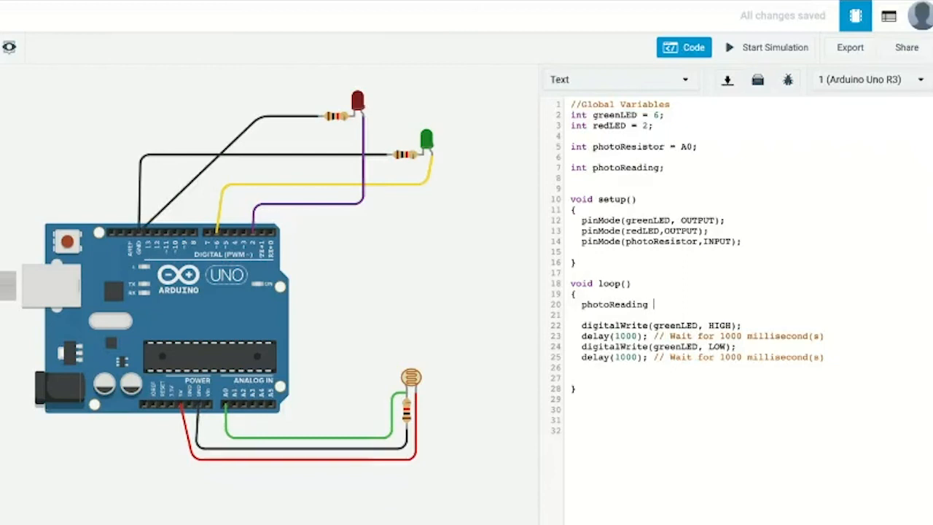
pyautogui.write(' =')
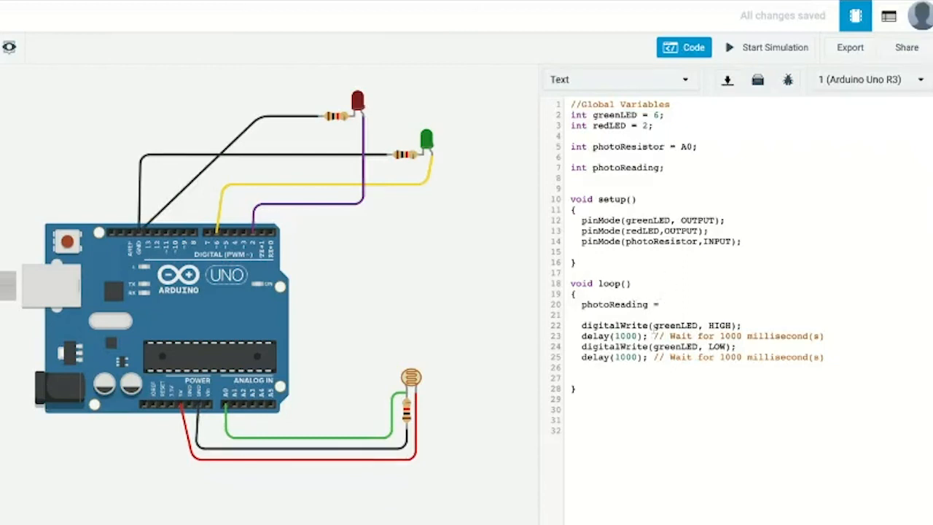
pyautogui.write(' analogRead(')
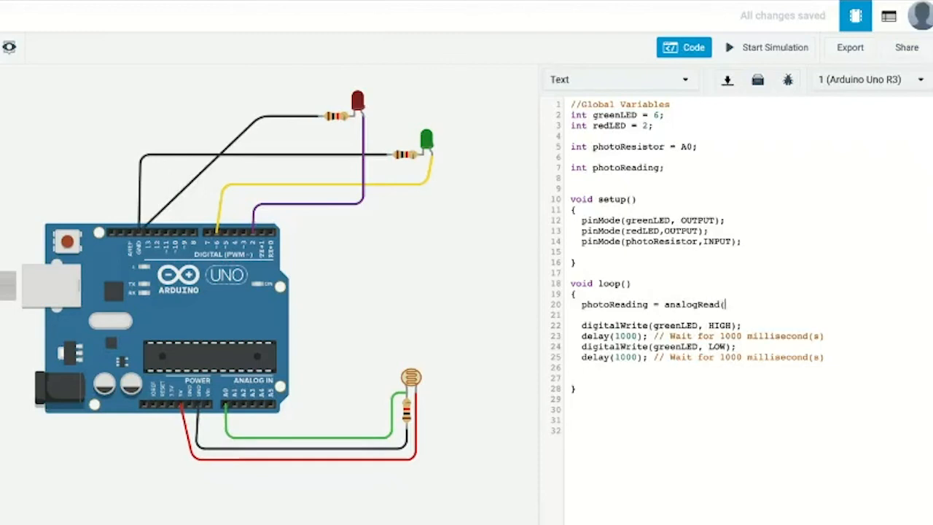
pyautogui.write('photoResistor)')
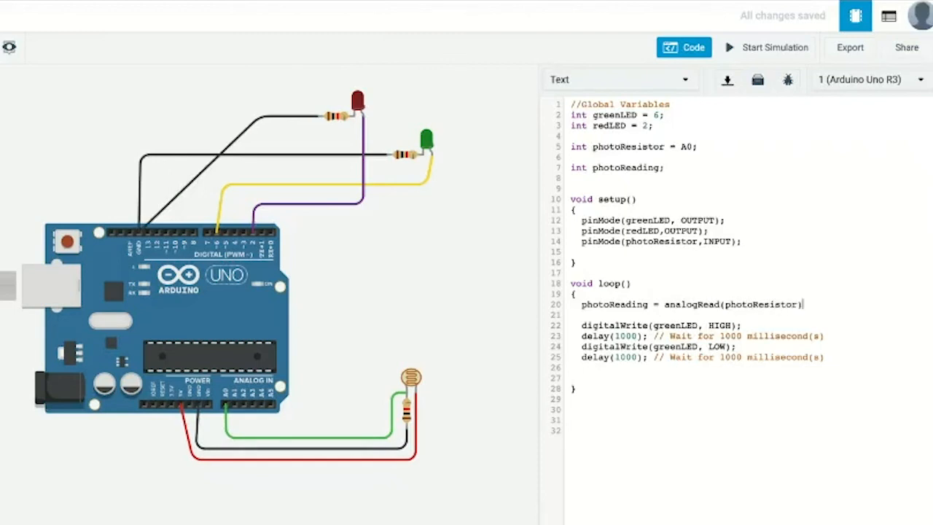
pyautogui.write(';')
pyautogui.click(825, 312)
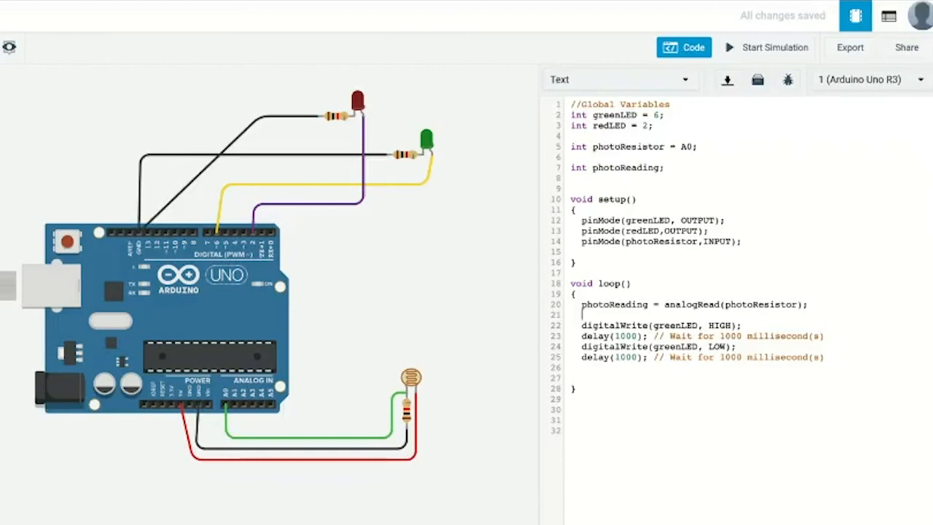
# Try A0 in place of photoResistor as the analogRead argument, and clear it again.
pyautogui.moveTo(797, 304); pyautogui.dragTo(725, 303)
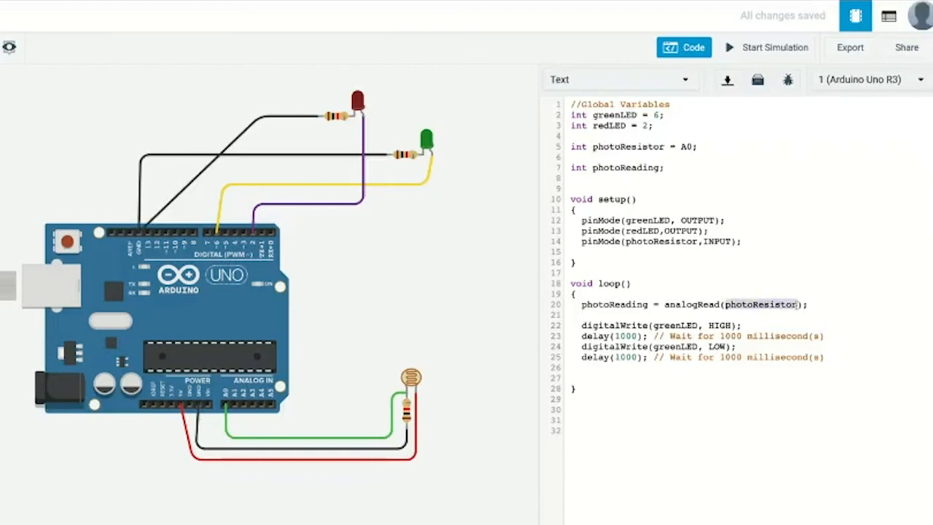
pyautogui.write('A0')
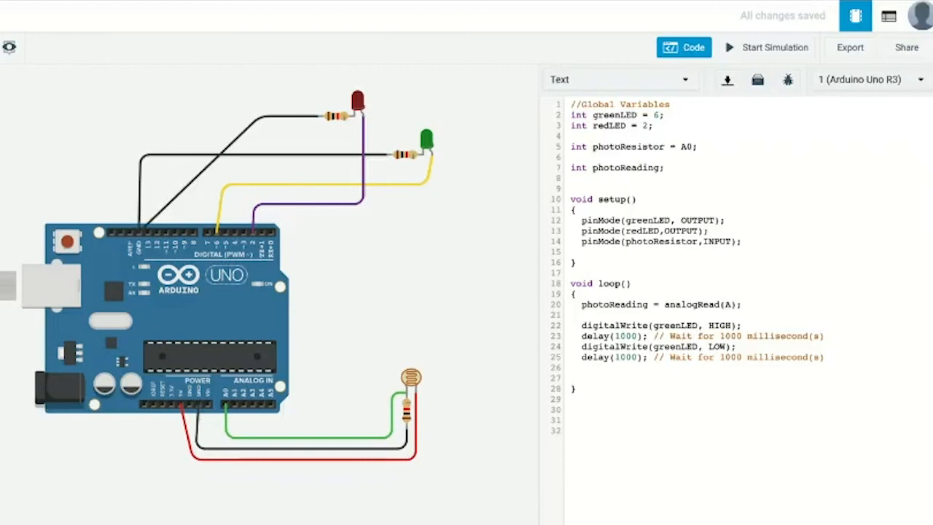
pyautogui.write('0')
pyautogui.press('BackSpace')
pyautogui.press('BackSpace')
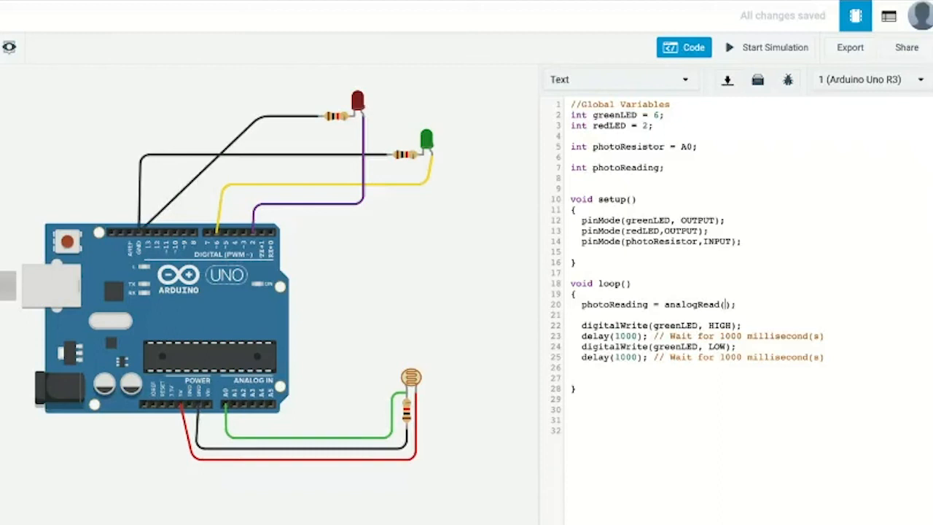
# Restore photoResistor as the argument of analogRead in the photoReading line.
pyautogui.write('poto')
pyautogui.press('BackSpace')
pyautogui.press('BackSpace')
pyautogui.press('BackSpace')
pyautogui.write('h')
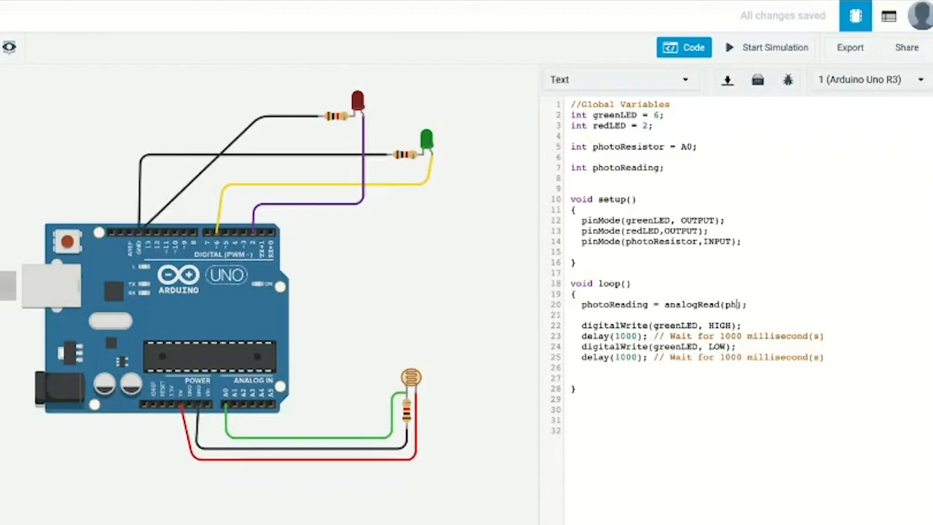
pyautogui.write('otoResist')
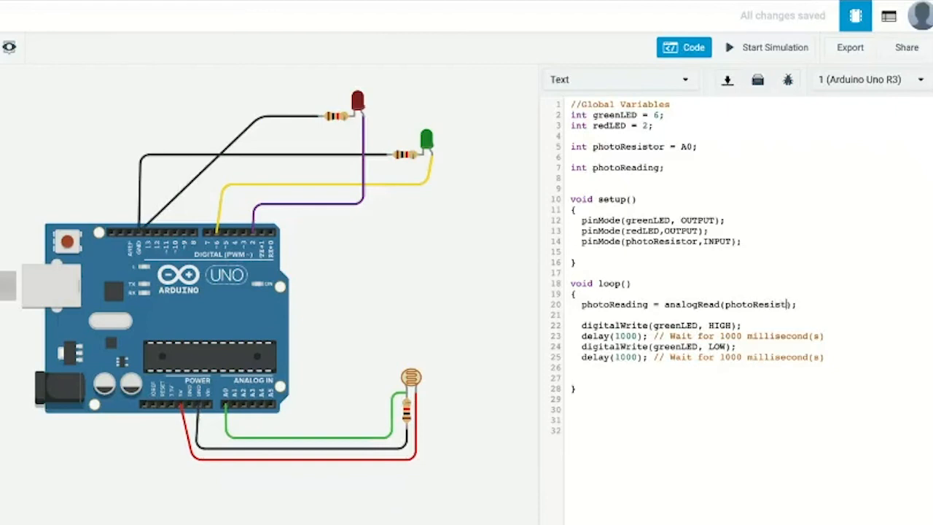
pyautogui.write('or')
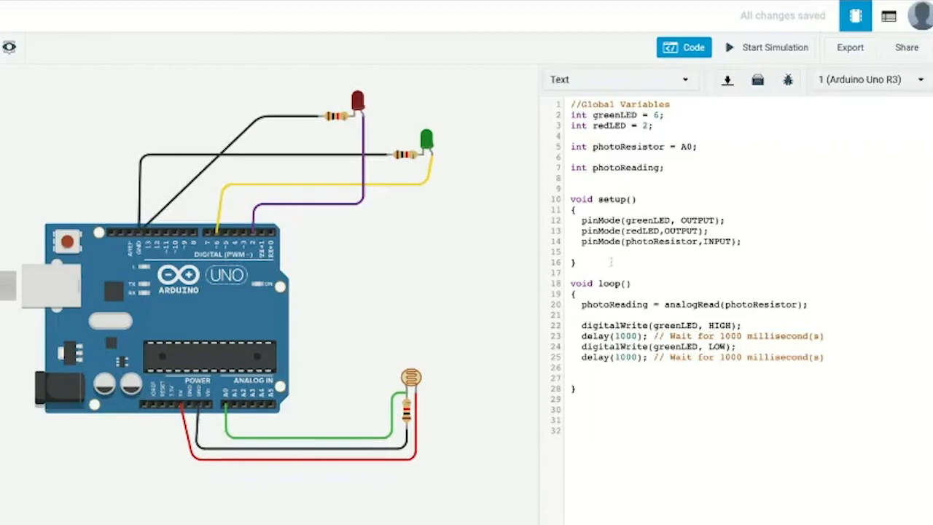
pyautogui.tripleClick(654, 310)
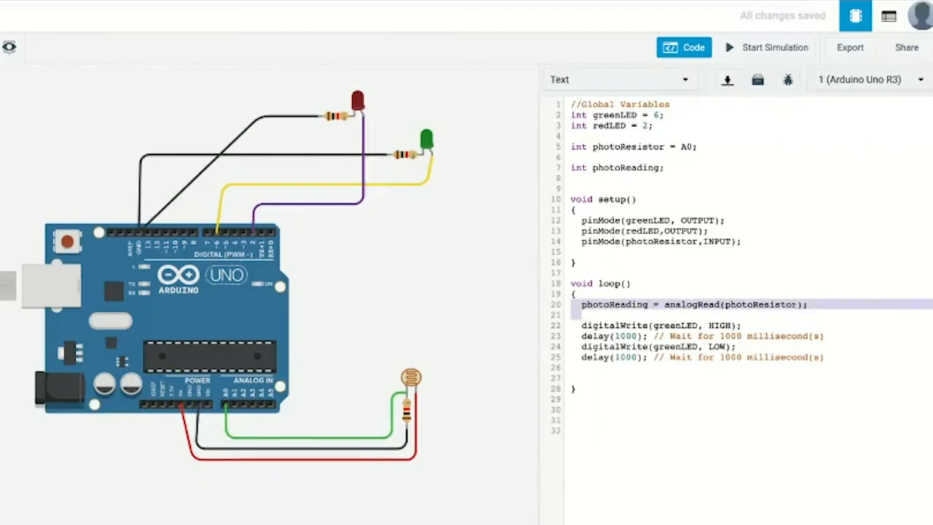
pyautogui.click(798, 314)
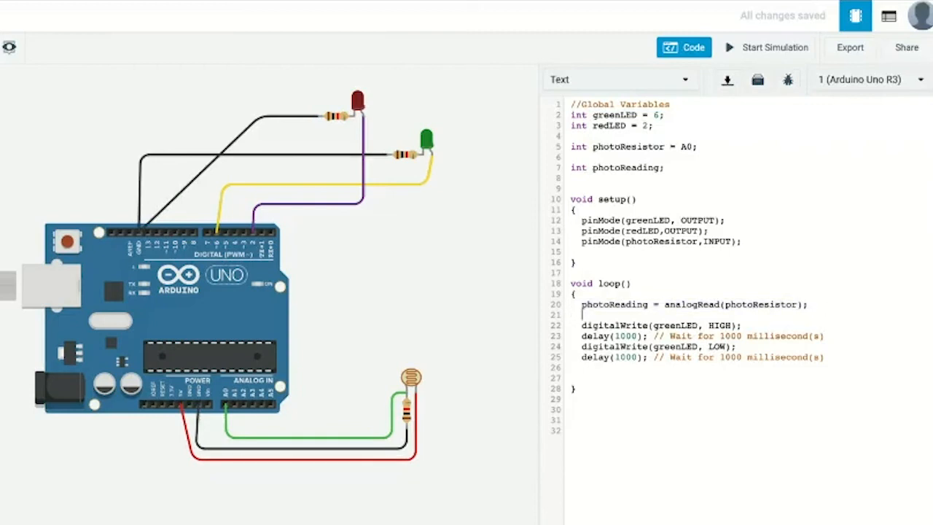
# Delete the greenLED digitalWrite and delay lines from loop() and begin an "if(" statement in their place.
pyautogui.click(584, 368)
pyautogui.moveTo(584, 369); pyautogui.dragTo(575, 325)
pyautogui.press('BackSpace')
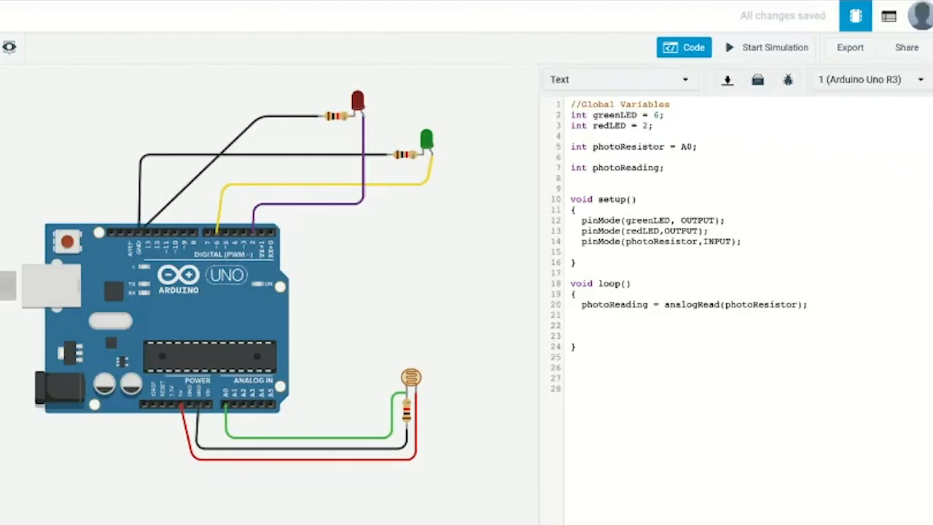
pyautogui.write('if')
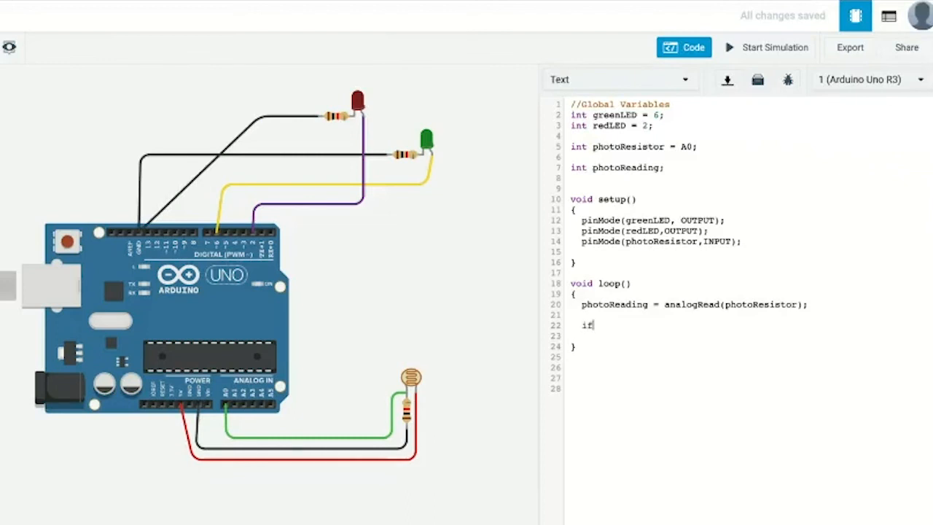
pyautogui.write('(')
# Add "Serial.begin(9600);" as the last line of setup(), separated from the pinMode lines by a blank line.
pyautogui.click(758, 243)
pyautogui.press('Return')
pyautogui.press('Return')
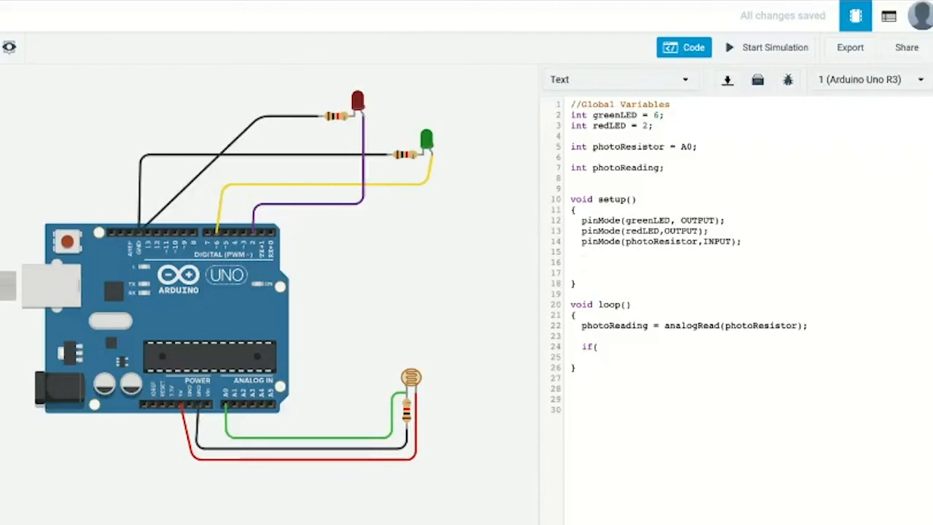
pyautogui.press('Delete')
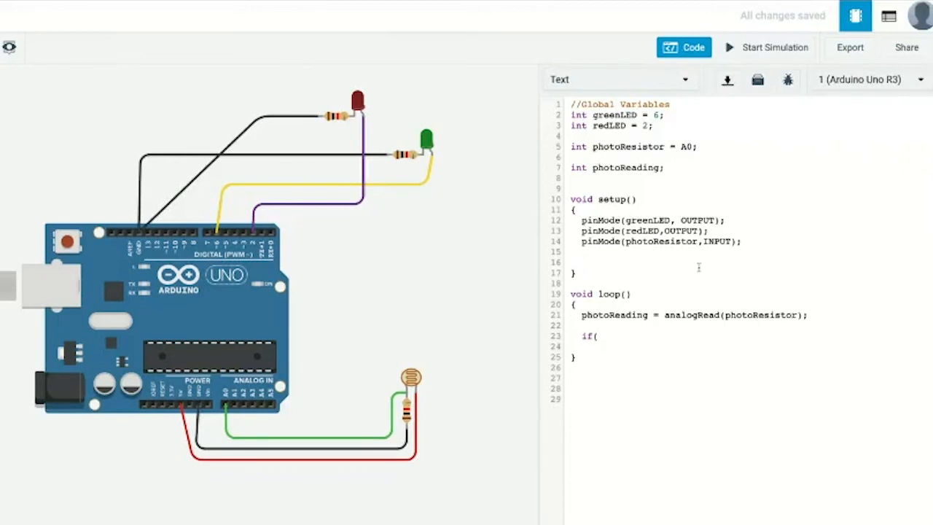
pyautogui.write('Serial.begin(9600);')
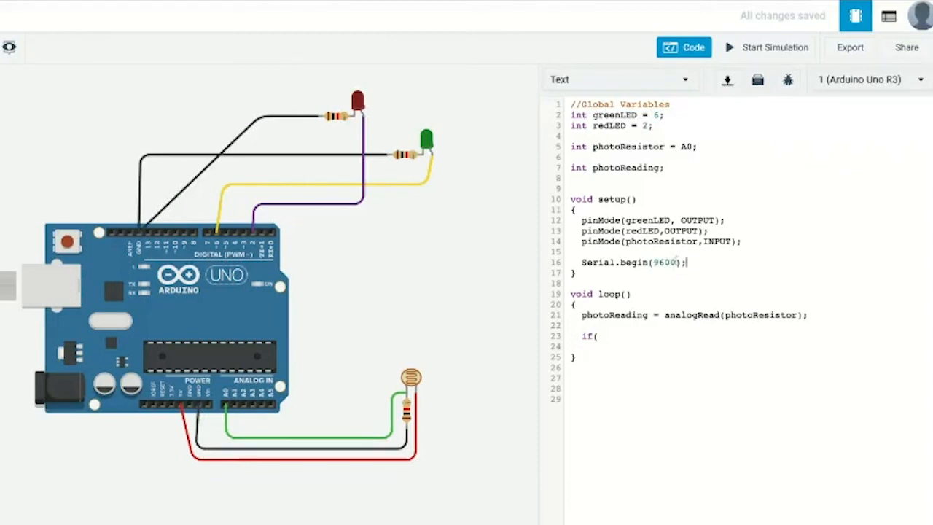
pyautogui.moveTo(677, 262); pyautogui.dragTo(652, 262)
# Remove the unfinished "if(" from loop().
pyautogui.click(614, 305)
pyautogui.click(604, 335)
pyautogui.hotkey('shift', 'Left')
pyautogui.hotkey('shift', 'Left')
pyautogui.hotkey('shift', 'Left')
pyautogui.press('BackSpace')
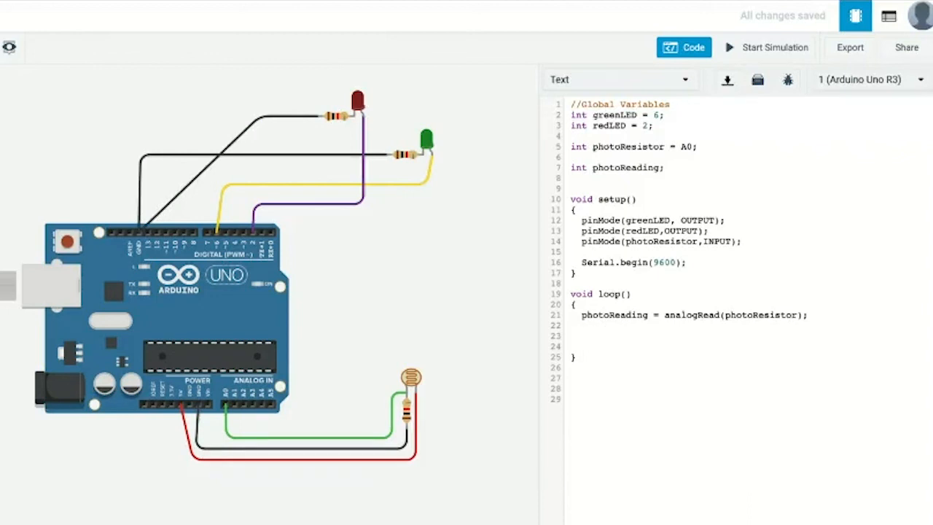
# Enter "Serial.println(photoReading);" in loop(), below the analogRead line.
pyautogui.write('Srea')
pyautogui.press('BackSpace')
pyautogui.press('BackSpace')
pyautogui.press('BackSpace')
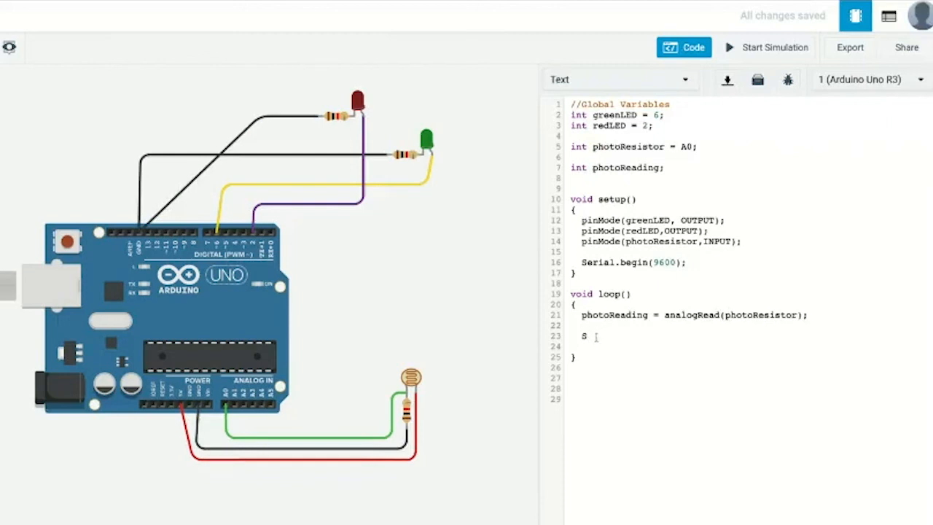
pyautogui.write('eari')
pyautogui.press('BackSpace')
pyautogui.press('BackSpace')
pyautogui.press('BackSpace')
pyautogui.write('r')
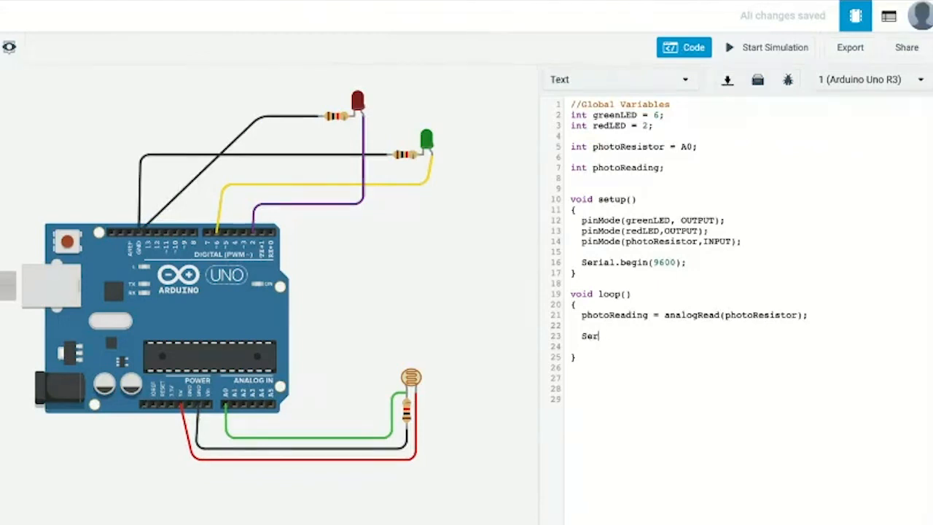
pyautogui.write('ial.println')
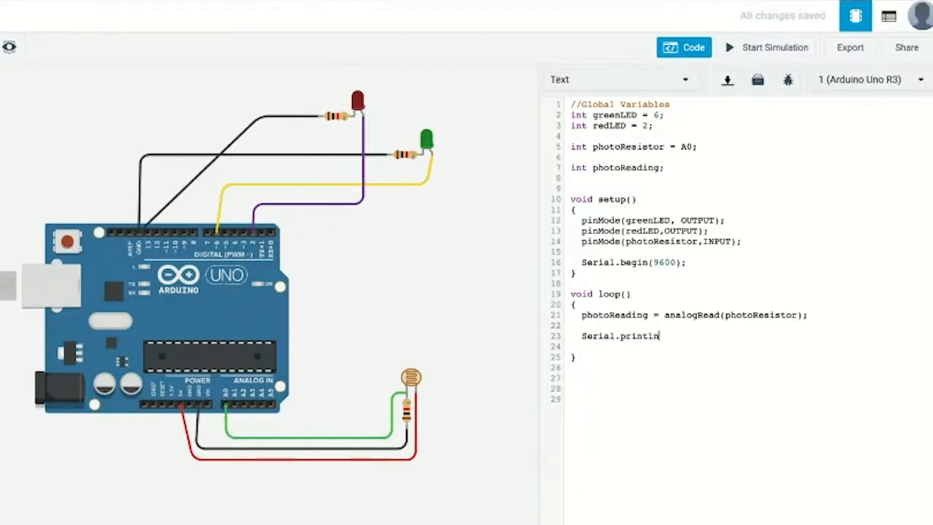
pyautogui.write('(photoReading')
pyautogui.write(');')
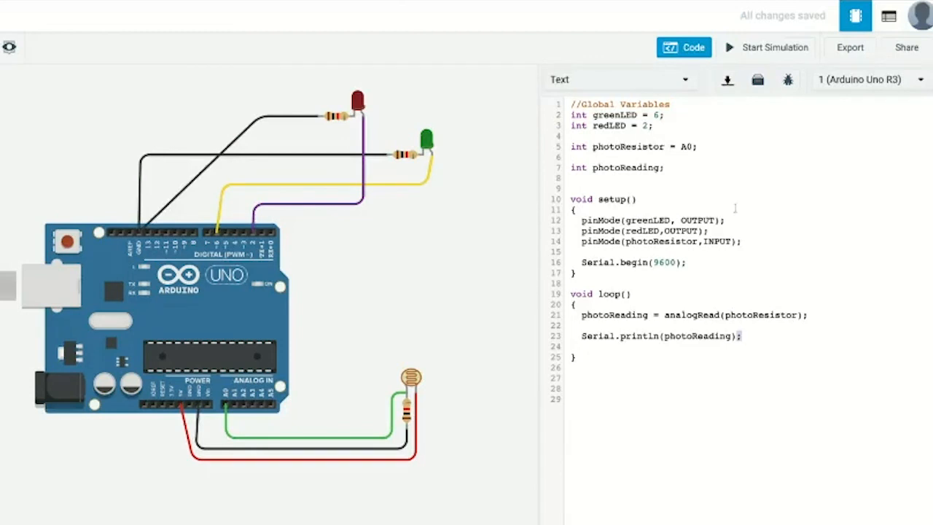
# Simulate with the Serial Monitor open, sweeping the photoresistor's light level to maximum and back to minimum, and stop the simulation.
pyautogui.click(737, 48)
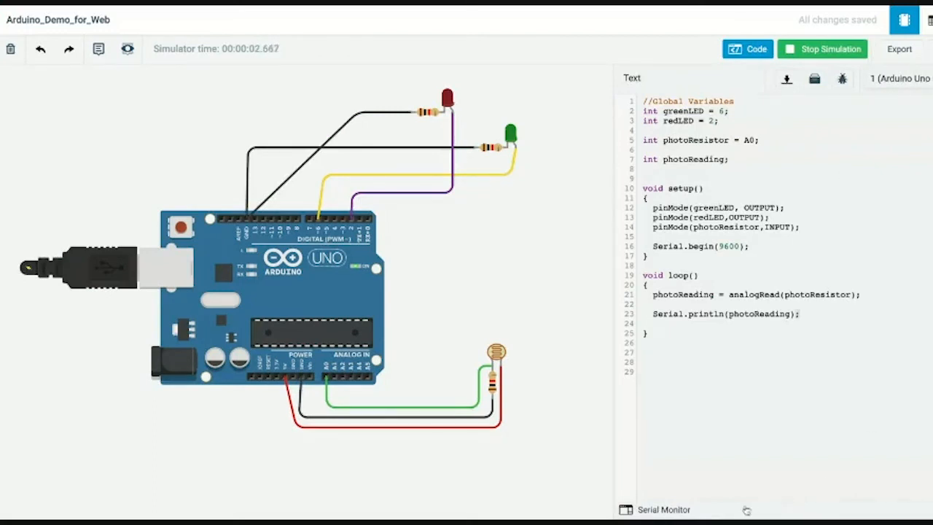
pyautogui.click(682, 511)
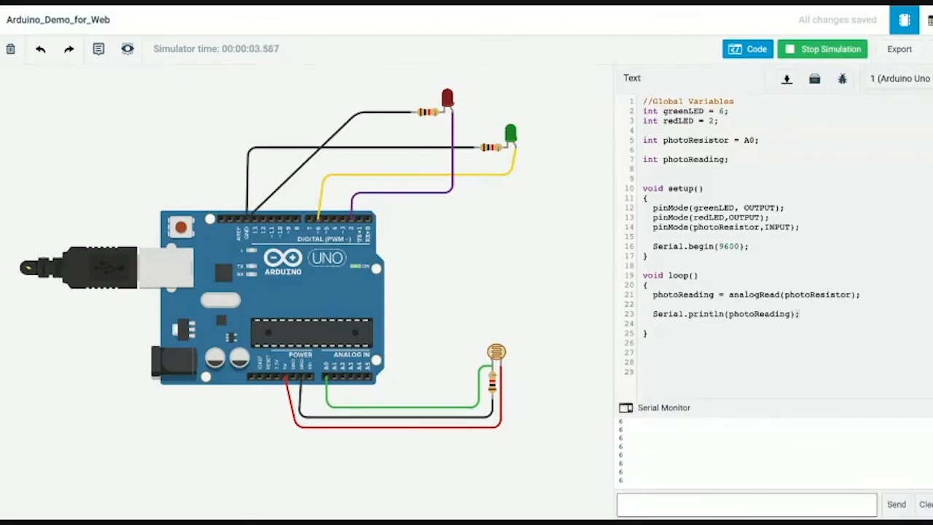
pyautogui.click(498, 351)
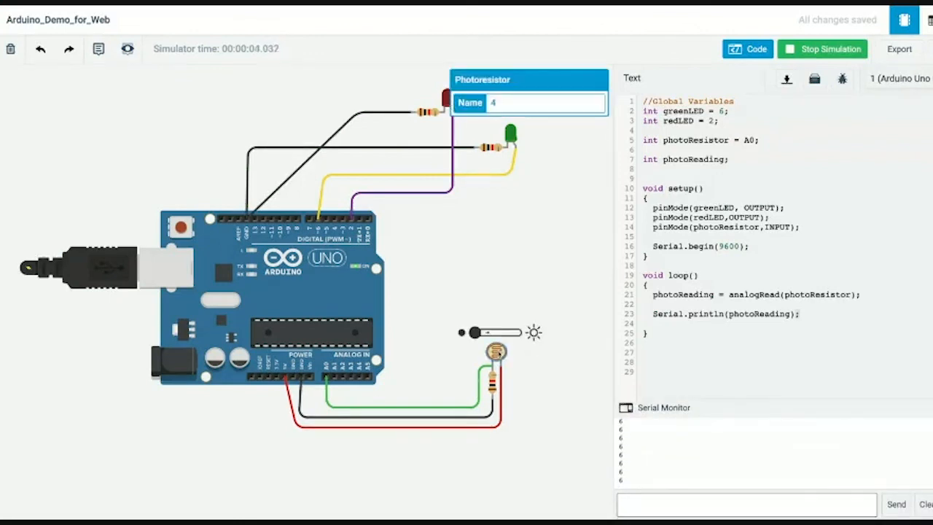
pyautogui.moveTo(475, 333); pyautogui.dragTo(517, 333)
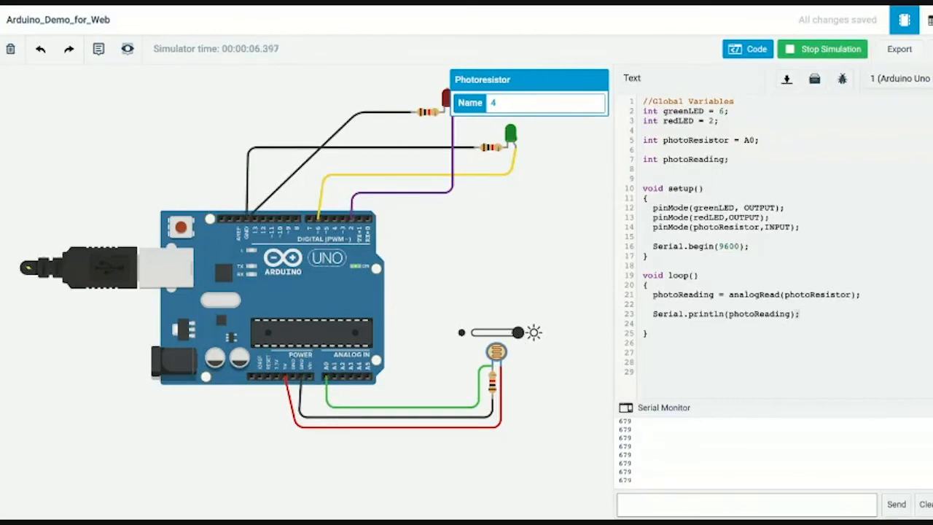
pyautogui.moveTo(517, 333); pyautogui.dragTo(474, 332)
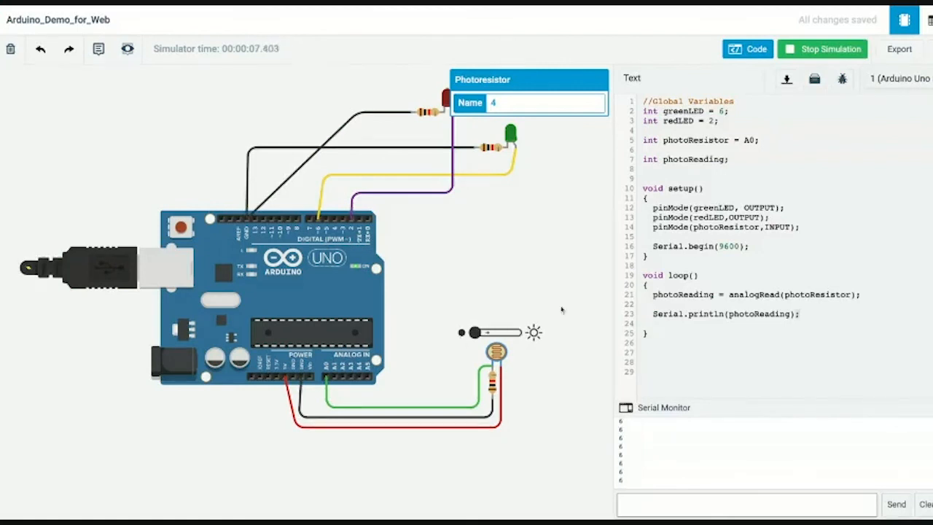
pyautogui.click(803, 51)
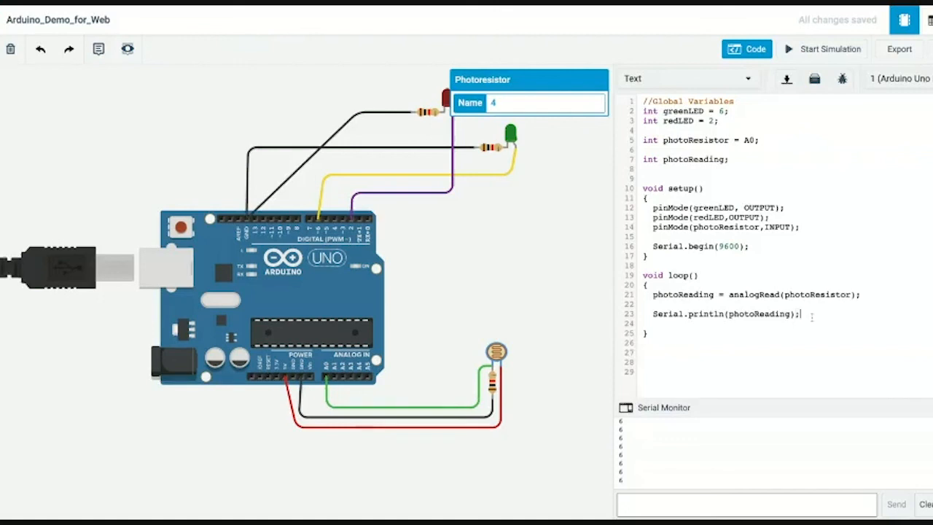
# Add the comment "//Min value of reading is 6, Max value is 679" between the analogRead and Serial.println lines.
pyautogui.press('Return')
pyautogui.click(862, 293)
pyautogui.press('Return')
pyautogui.press('Return')
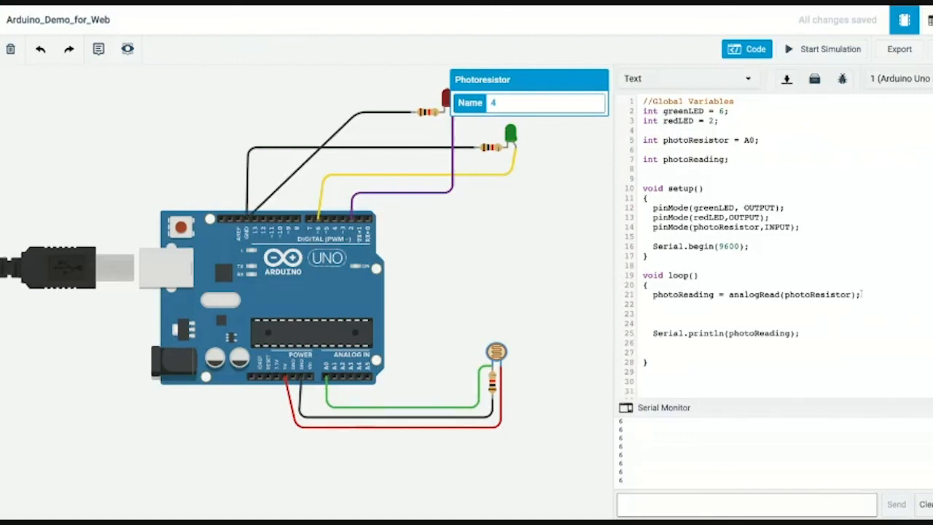
pyautogui.write('//Min value of reading is 6, Mac')
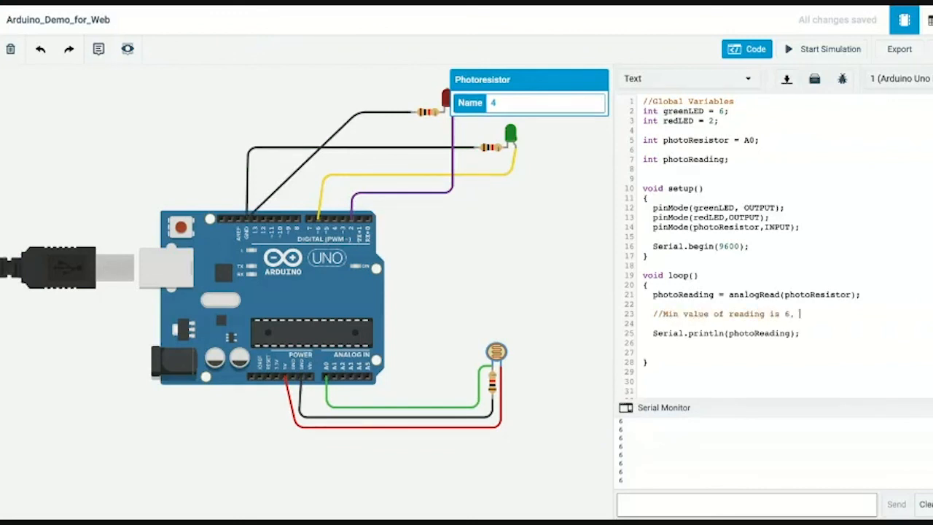
pyautogui.press('BackSpace')
pyautogui.press('BackSpace')
pyautogui.write('x value is')
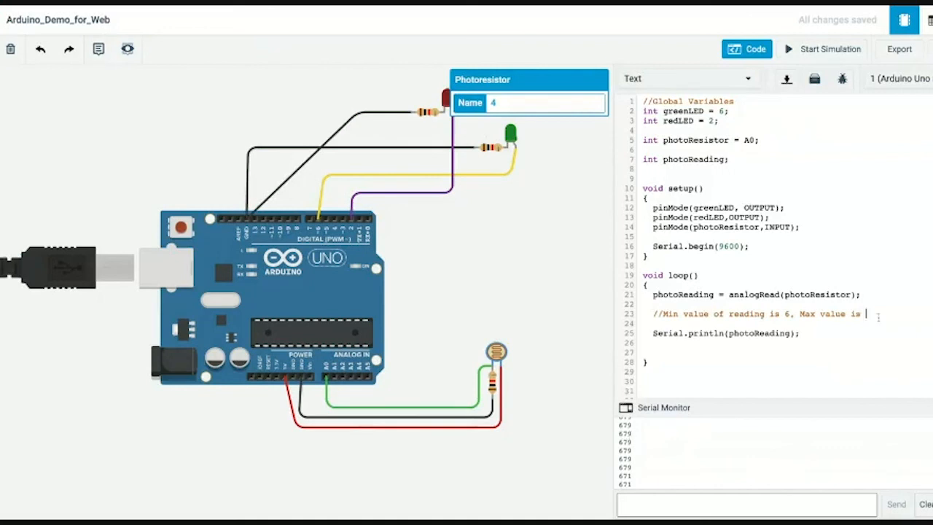
pyautogui.write('679')
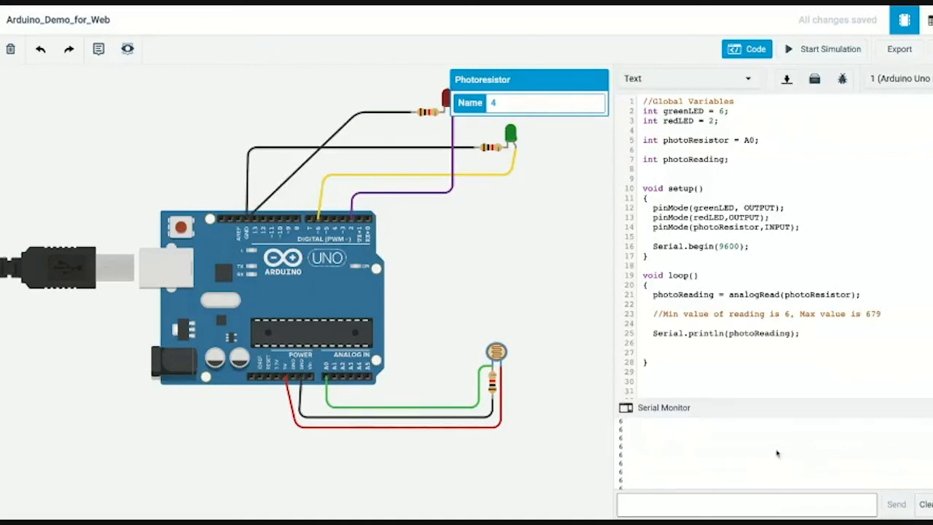
# Begin an if statement with "if(photoReading" below the Serial.println line, leaving a blank line between them.
pyautogui.moveTo(792, 333); pyautogui.dragTo(728, 333)
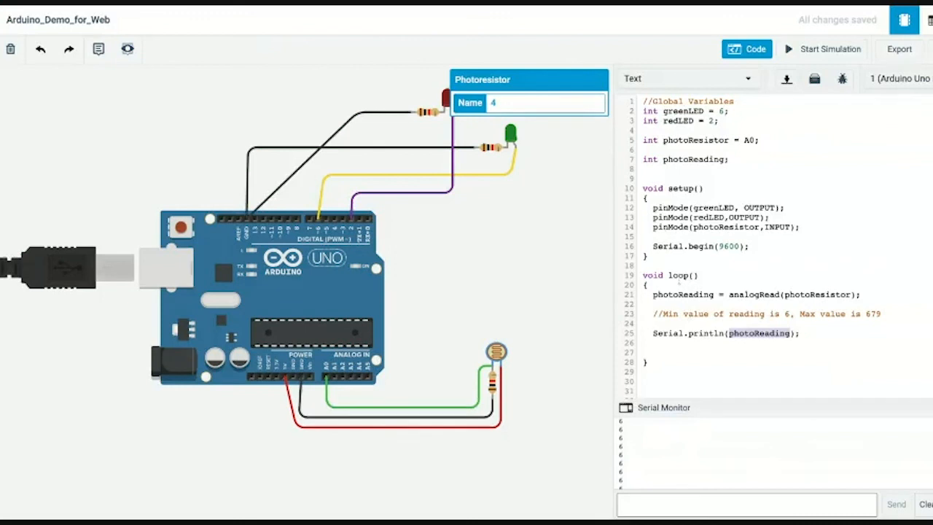
pyautogui.click(799, 332)
pyautogui.press('Return')
pyautogui.press('Return')
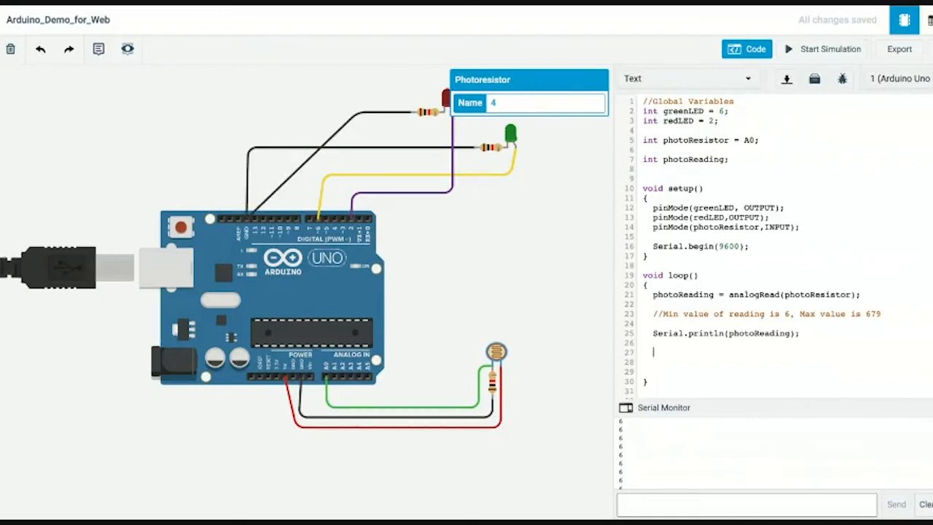
pyautogui.write('if(photoReading')
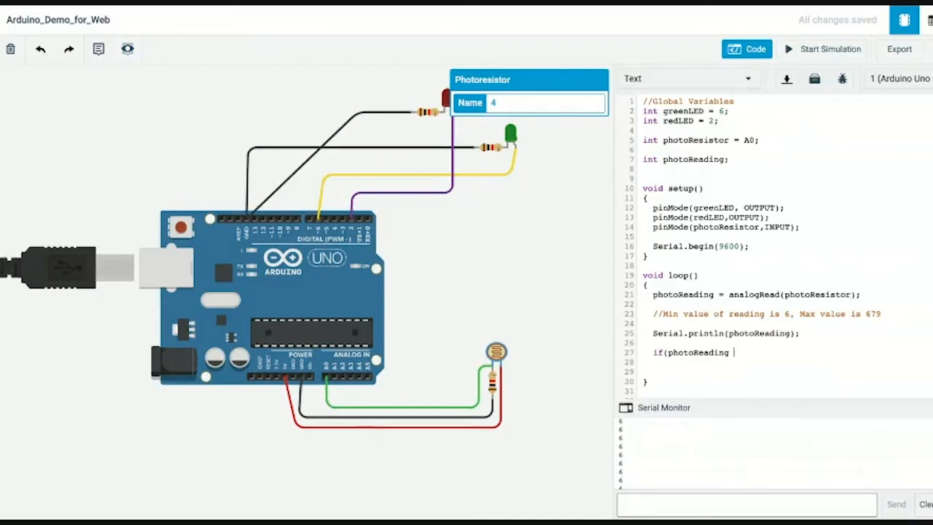
# Try the comparison operators <, <=, > and >= after photoReading in the if condition, clearing each again.
pyautogui.write('<')
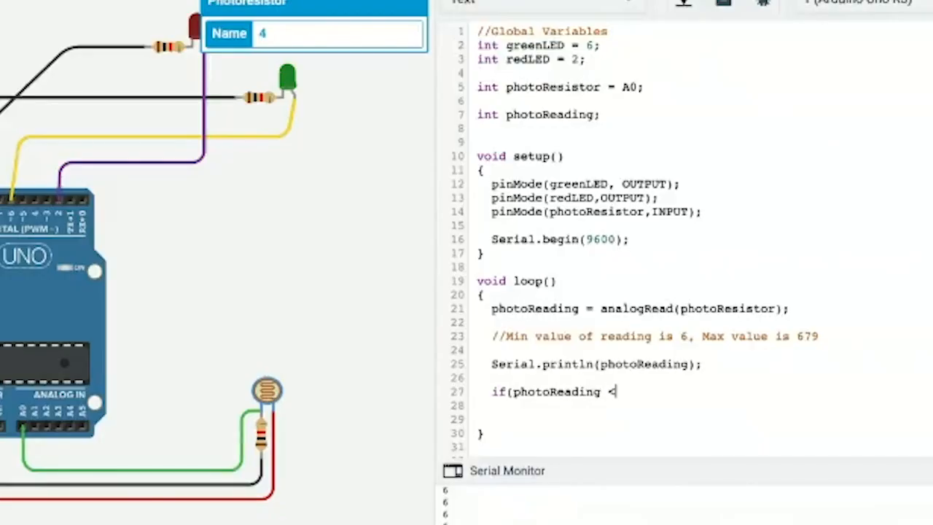
pyautogui.press('BackSpace')
pyautogui.write('<=')
pyautogui.press('BackSpace')
pyautogui.write('=')
pyautogui.press('BackSpace')
pyautogui.press('BackSpace')
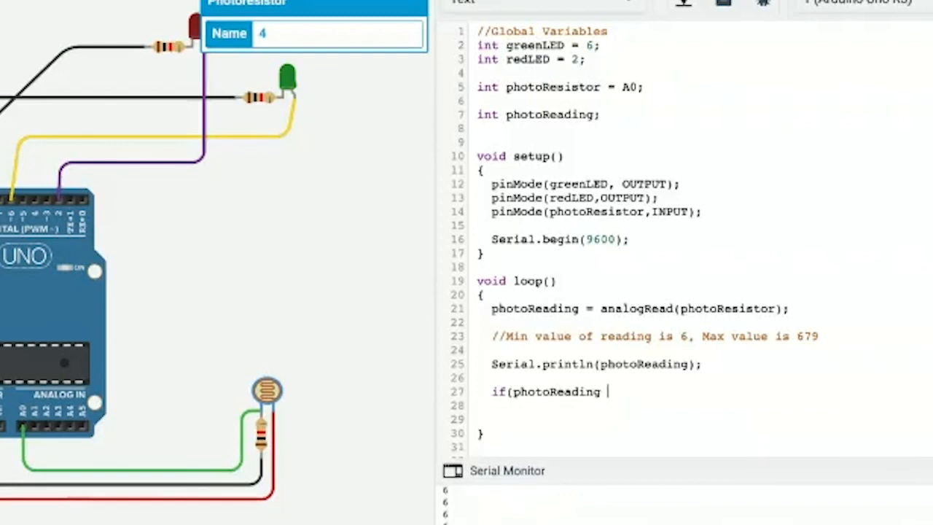
pyautogui.write('>')
pyautogui.press('BackSpace')
pyautogui.write('>=')
pyautogui.press('BackSpace')
pyautogui.press('BackSpace')
# Complete the if condition as "photoReading < 354" and open its block with a curly brace.
pyautogui.write('<')
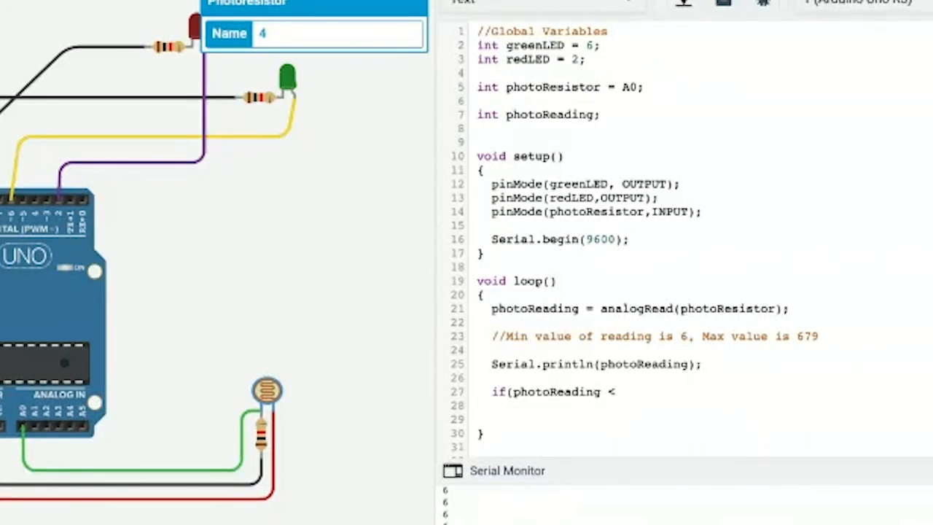
pyautogui.write('3')
pyautogui.write('0')
pyautogui.press('BackSpace')
pyautogui.write('50')
pyautogui.press('Left')
pyautogui.press('Left')
pyautogui.press('Left')
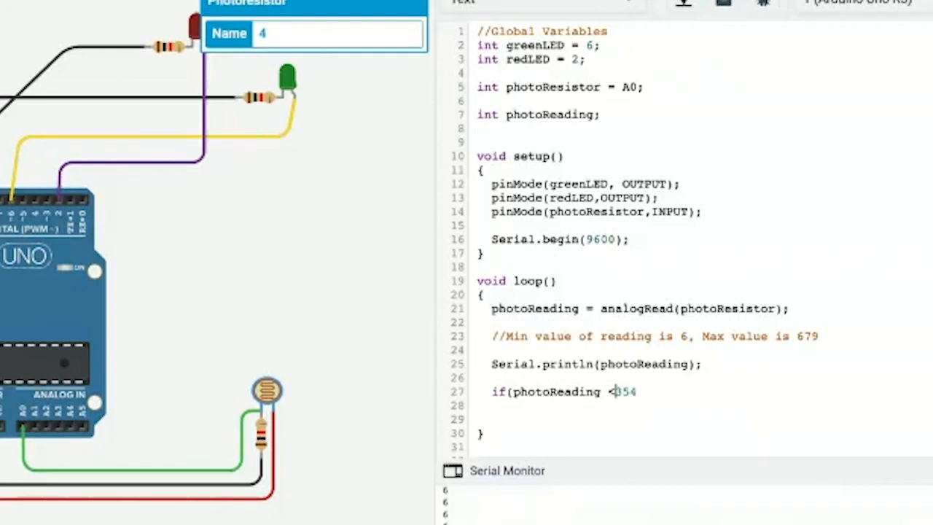
pyautogui.press('Right')
pyautogui.press('Right')
pyautogui.press('Right')
pyautogui.write(')')
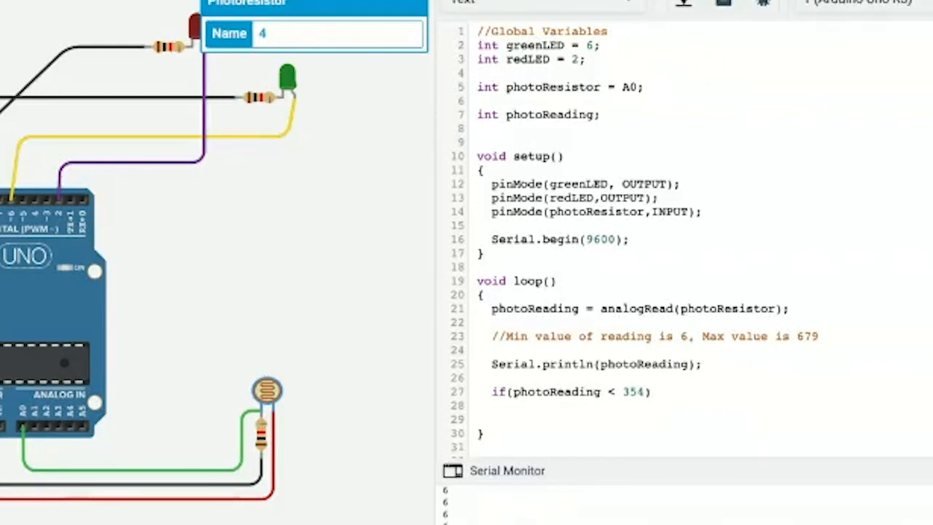
pyautogui.write('{')
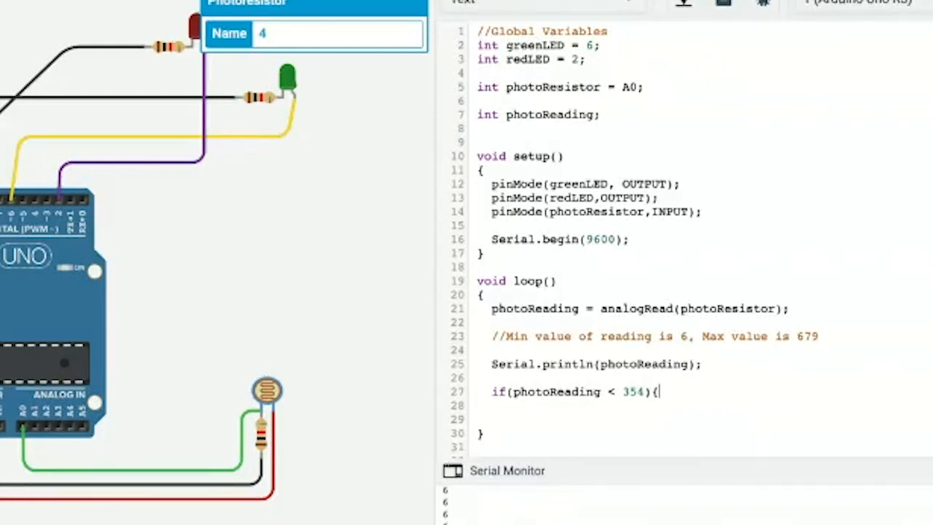
# Close the if block with a curly brace, leaving two blank lines inside it.
pyautogui.press('Return')
pyautogui.press('Return')
pyautogui.write('}')
pyautogui.click(661, 392)
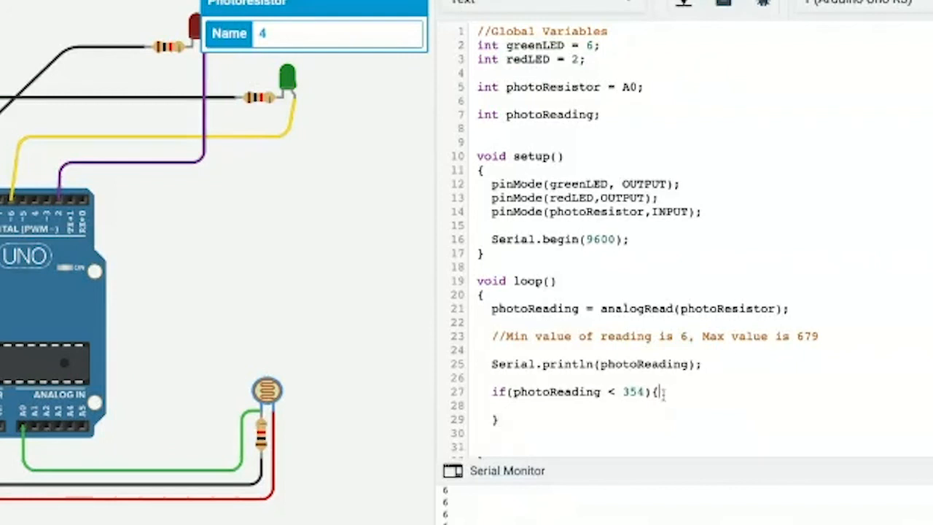
pyautogui.press('Return')
# Examine the if block's extent between its braces, its condition, the comparison operator and the threshold value.
pyautogui.keyDown('shift'); pyautogui.click(503, 434); pyautogui.keyUp('shift')
pyautogui.moveTo(503, 434); pyautogui.dragTo(644, 392)
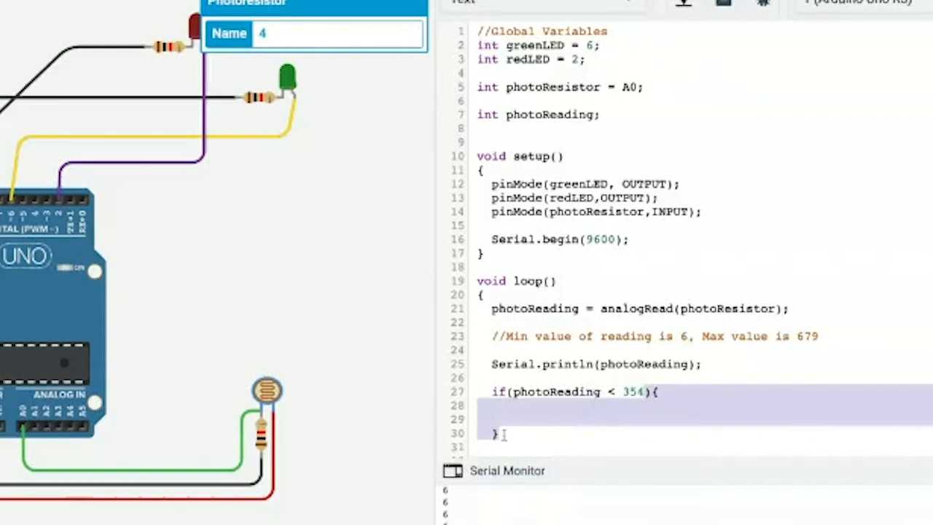
pyautogui.click(537, 415)
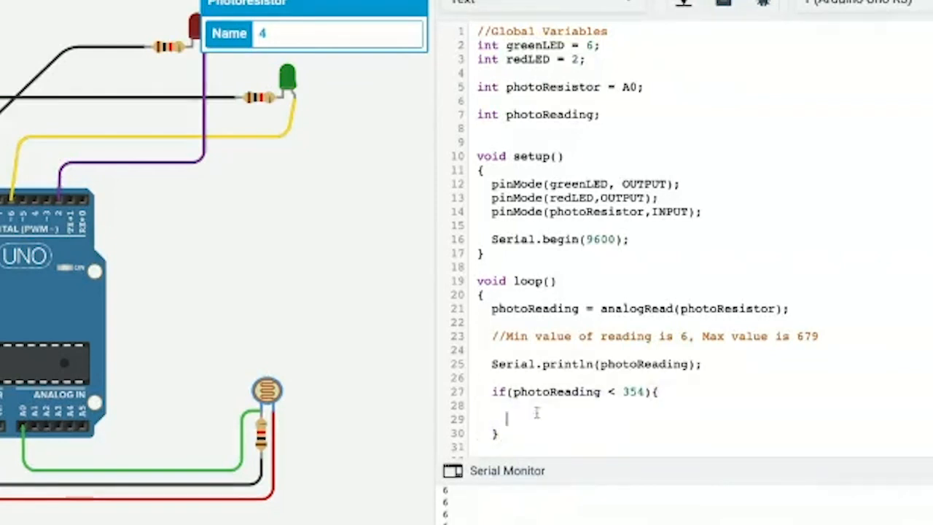
pyautogui.tripleClick(493, 387)
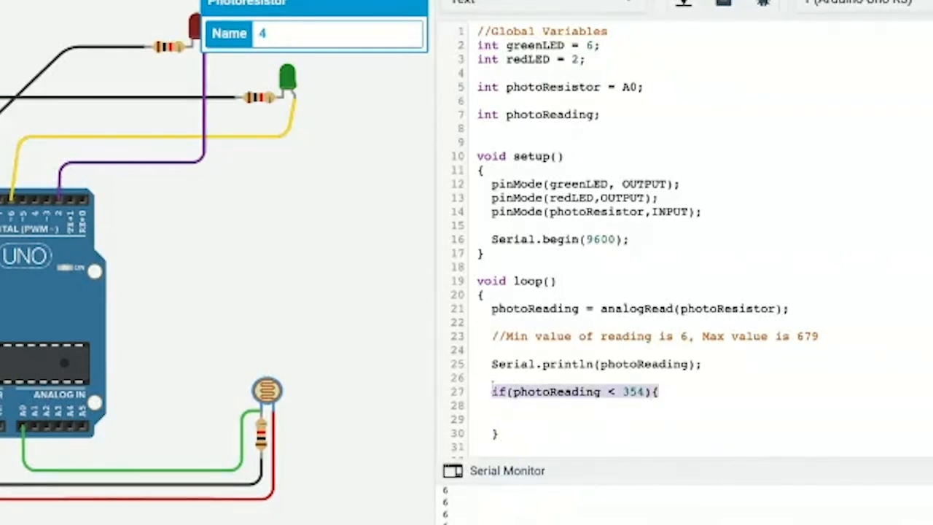
pyautogui.click(530, 393)
pyautogui.doubleClick(610, 392)
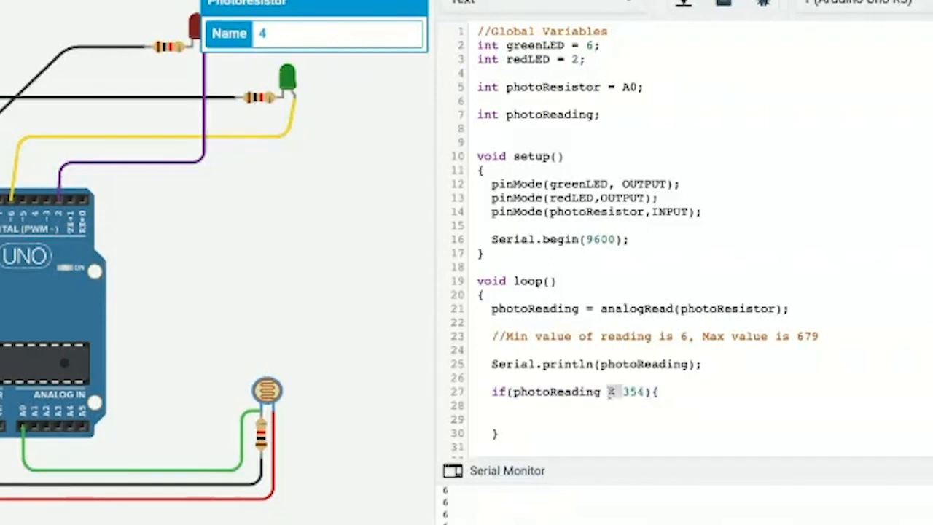
pyautogui.click(634, 392)
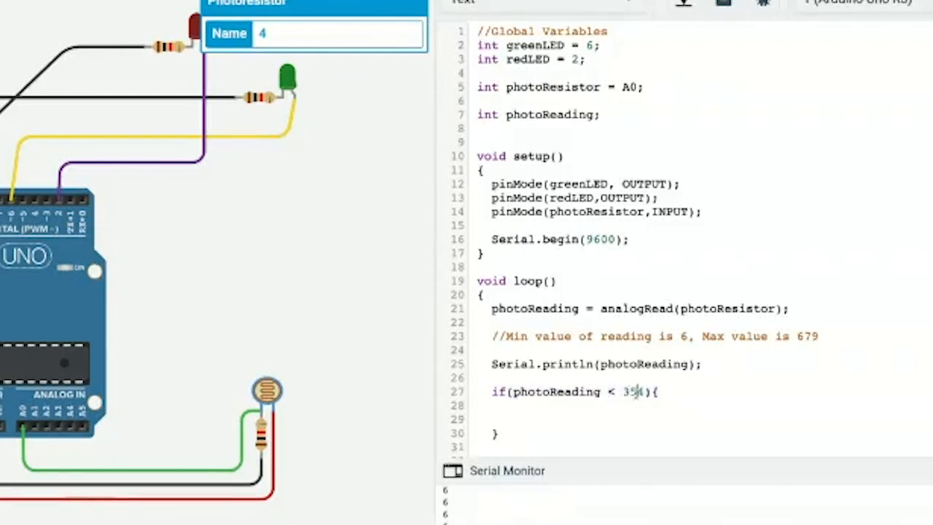
# Collapse the Serial Monitor and add "digitalWrite(greenLED,HIGH);" inside the if block for photoReading < 354.
pyautogui.click(560, 415)
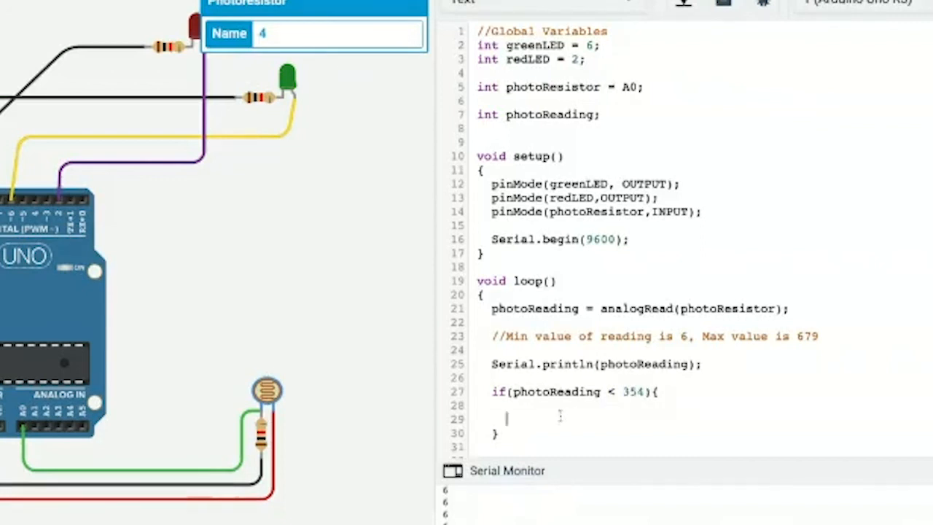
pyautogui.click(545, 403)
pyautogui.click(632, 473)
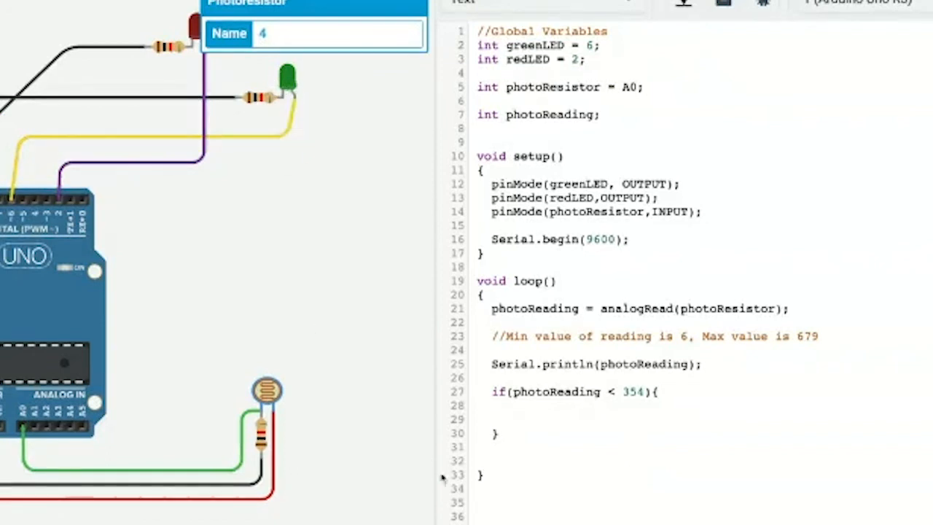
pyautogui.click(518, 415)
pyautogui.write('digitalWrite(')
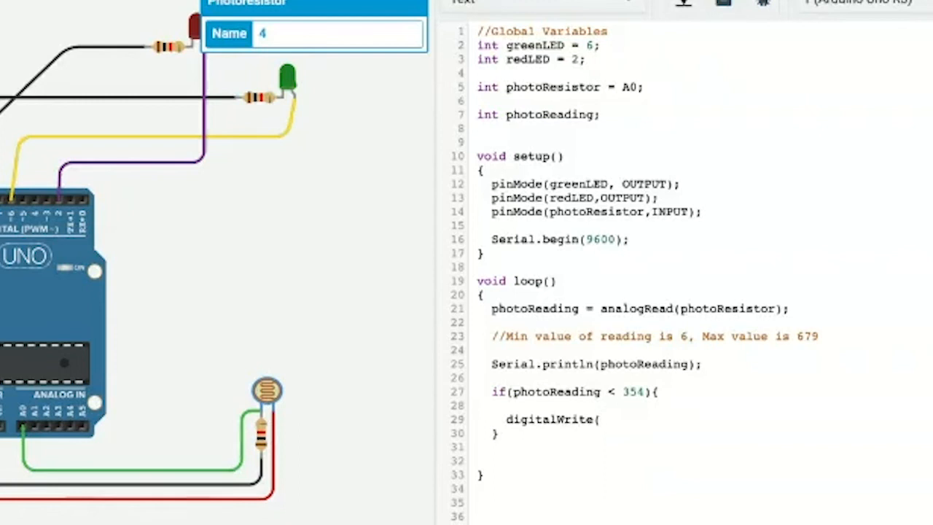
pyautogui.write('greenL')
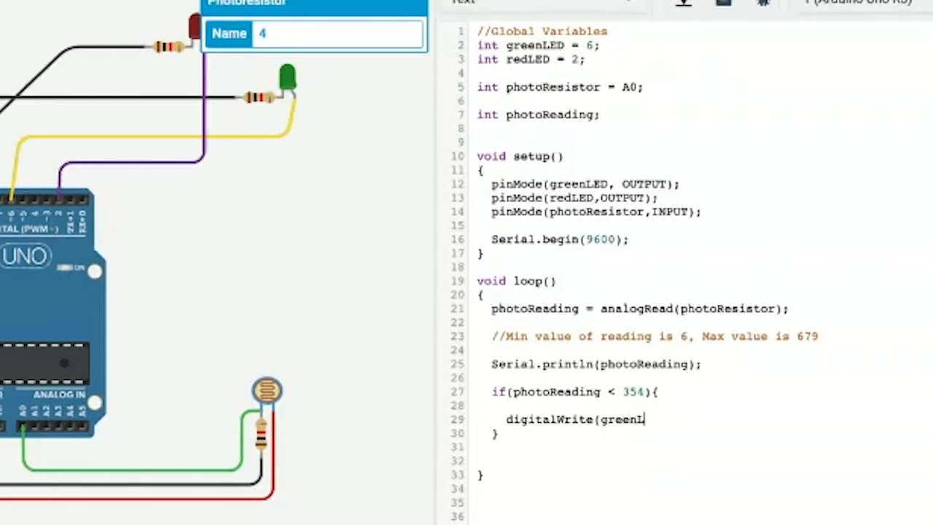
pyautogui.write('ED,HIGH)')
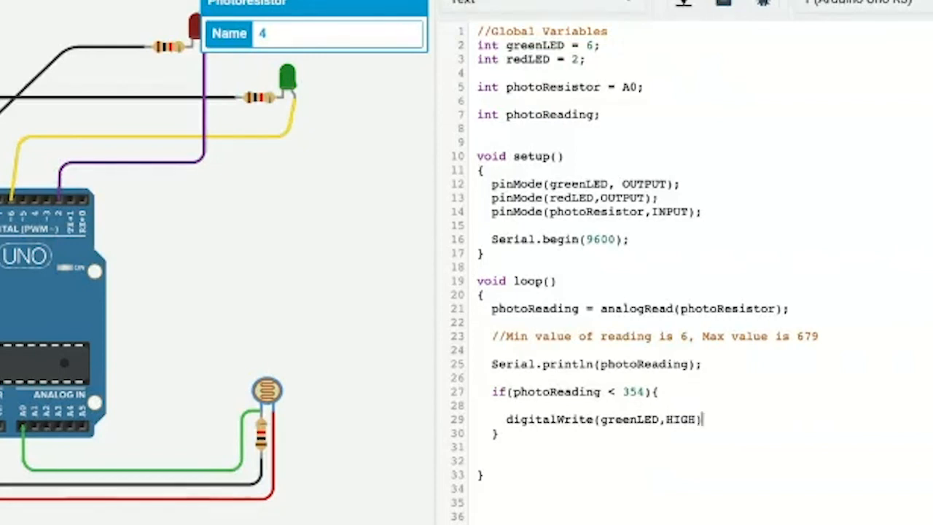
pyautogui.write(';')
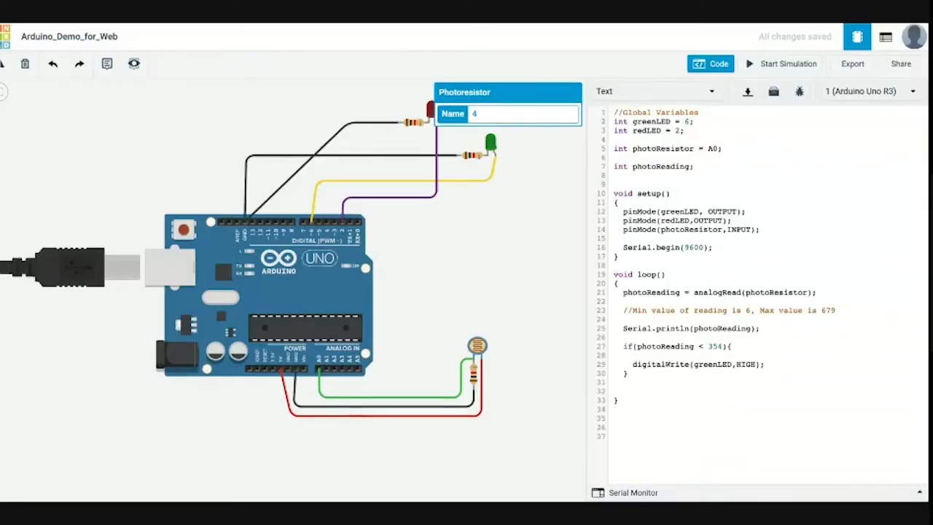
# Add a second if block below the first with the condition "photoReading > 355" and close it with a curly brace.
pyautogui.click(638, 375)
pyautogui.press('Return')
pyautogui.press('Return')
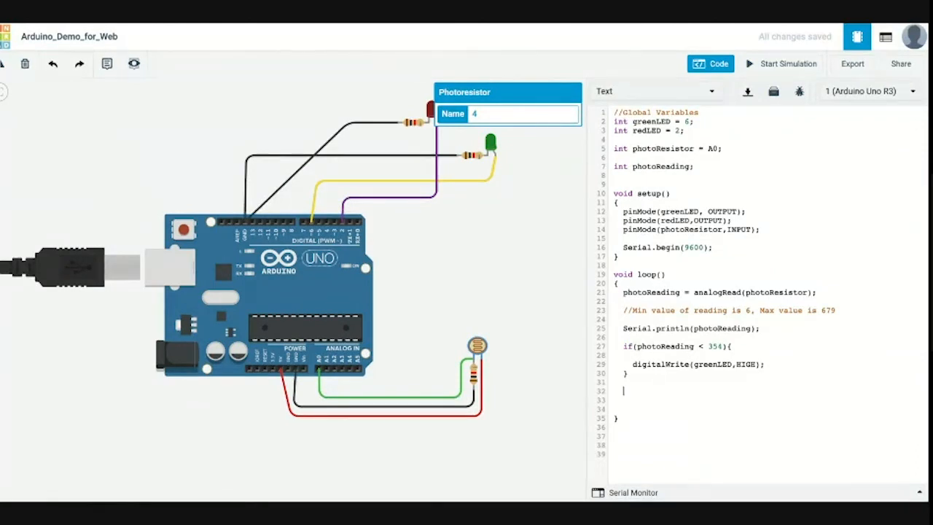
pyautogui.write('if(')
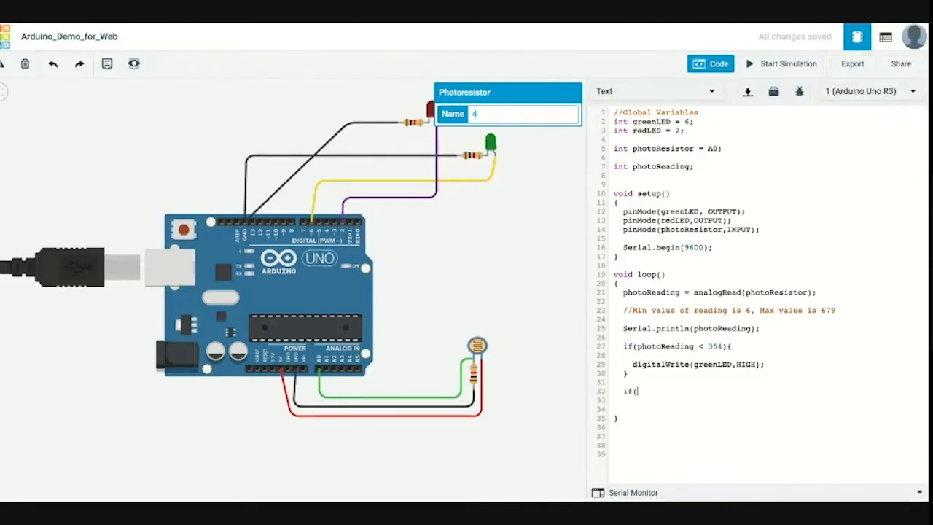
pyautogui.write('photoReading >')
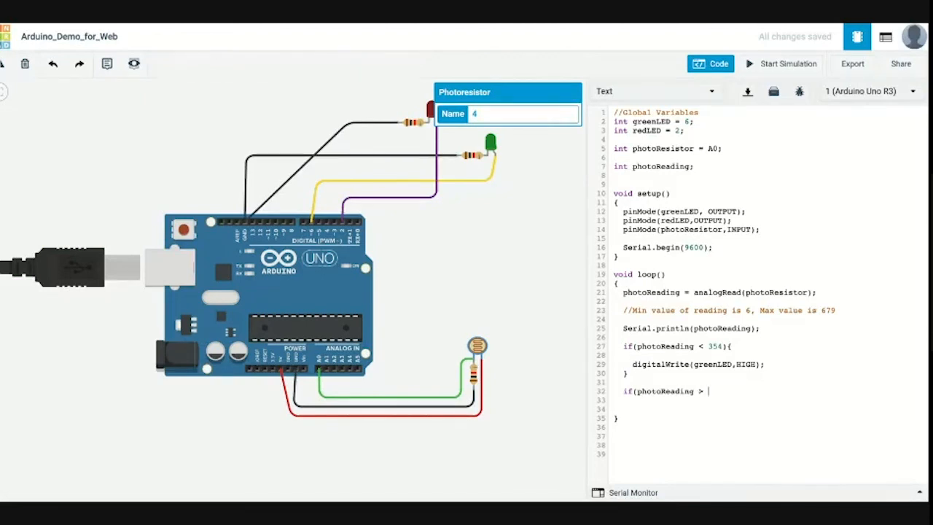
pyautogui.write(' 355)')
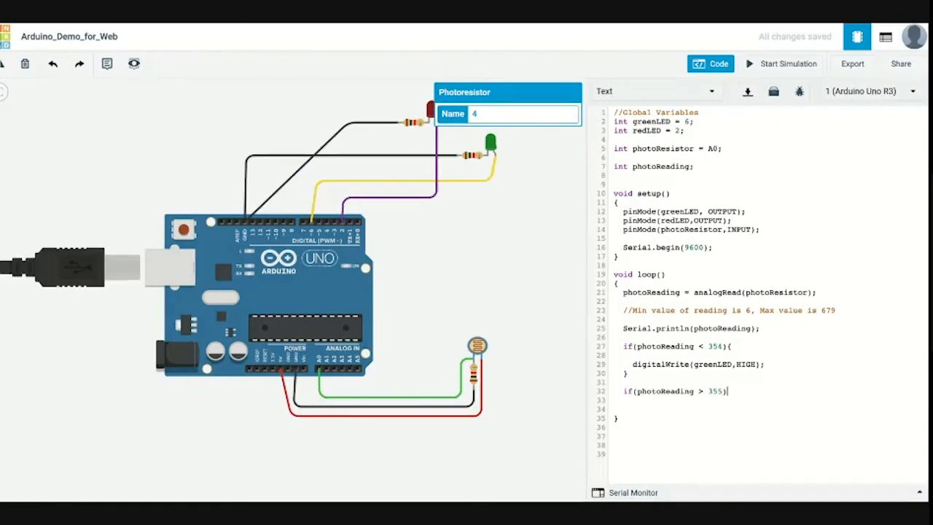
pyautogui.write('{')
pyautogui.press('Return')
pyautogui.press('Return')
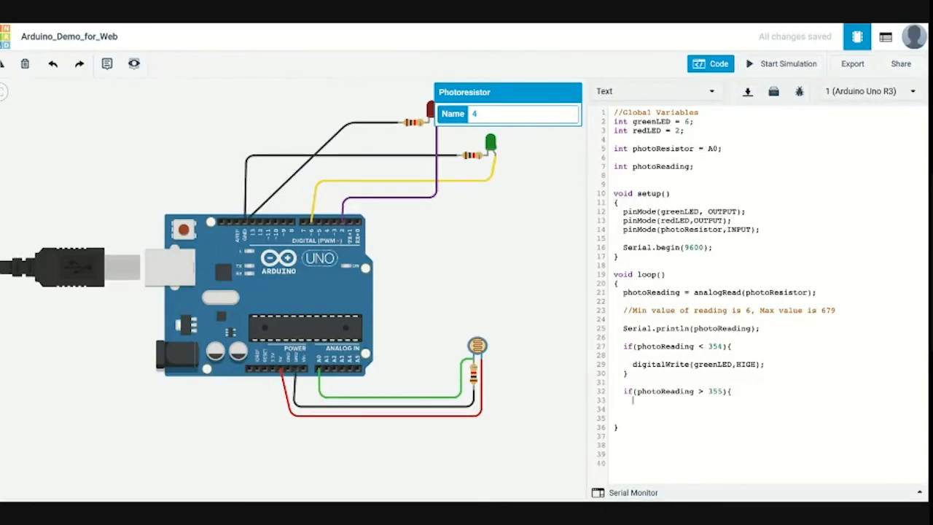
pyautogui.write('}')
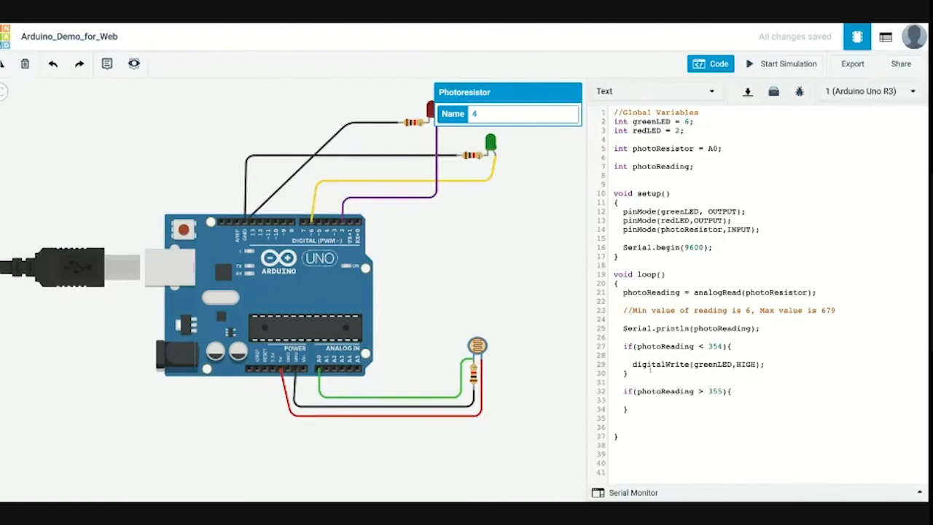
# Insert "digitalWrite(redLED,HIGH);" inside the photoReading > 355 block, with blank lines around it.
pyautogui.press('Return')
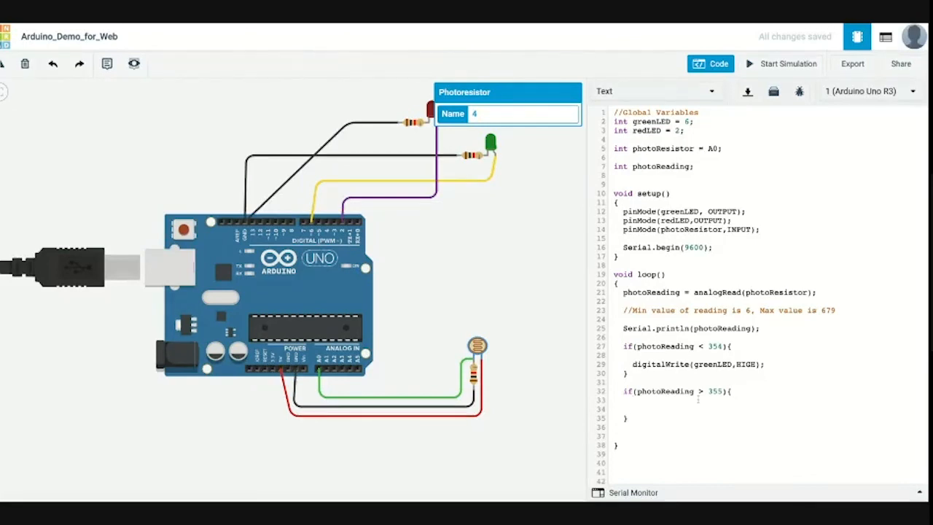
pyautogui.press('Return')
pyautogui.write('di')
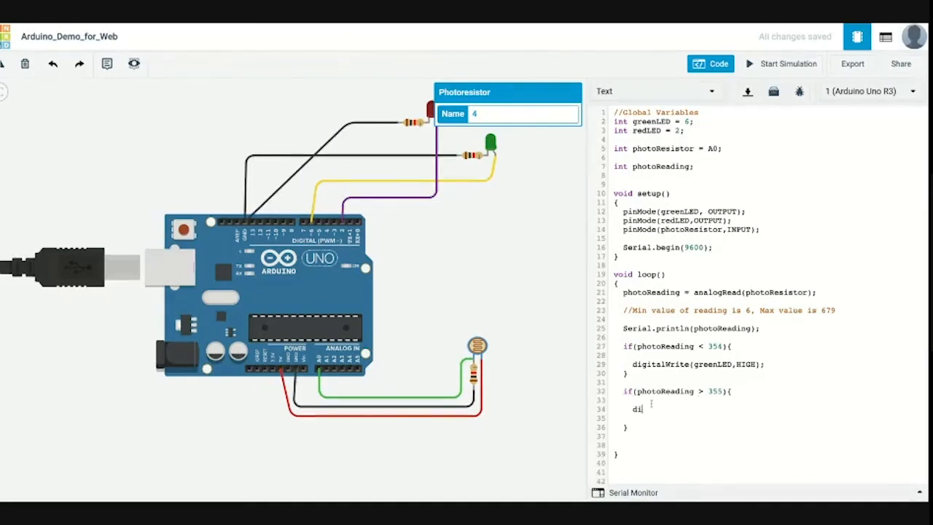
pyautogui.write('gitalWrite(red')
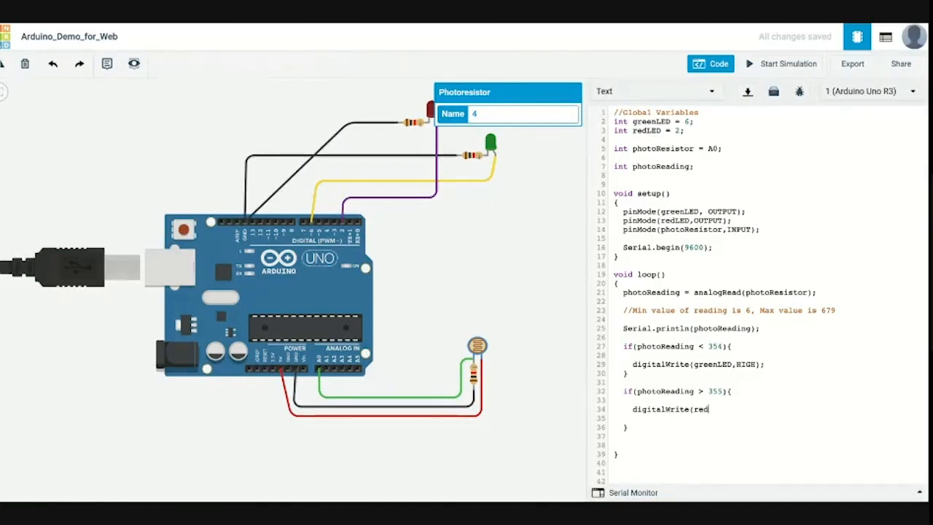
pyautogui.write('LED,HIGH);')
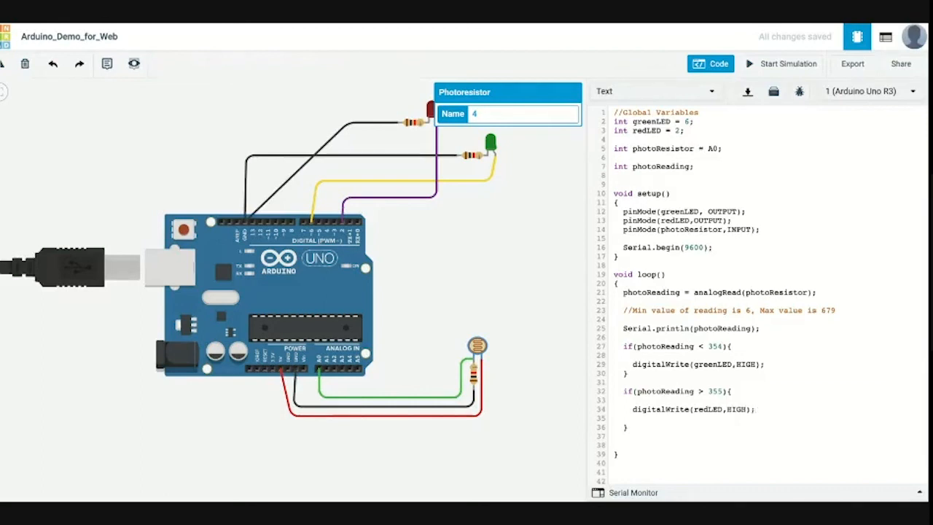
# Start the simulation and expand the Serial Monitor to watch the photoresistor readings.
pyautogui.click(741, 390)
pyautogui.click(765, 365)
pyautogui.click(763, 65)
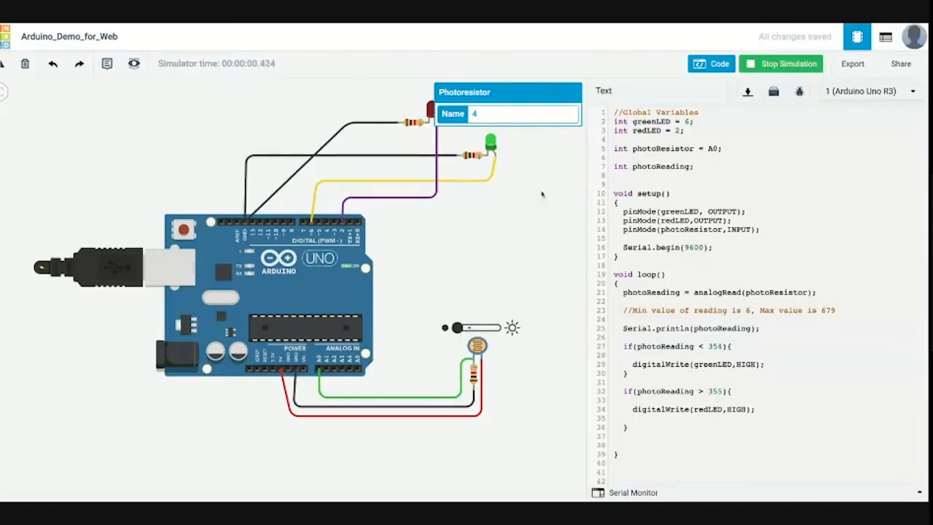
pyautogui.moveTo(524, 184); pyautogui.dragTo(499, 200)
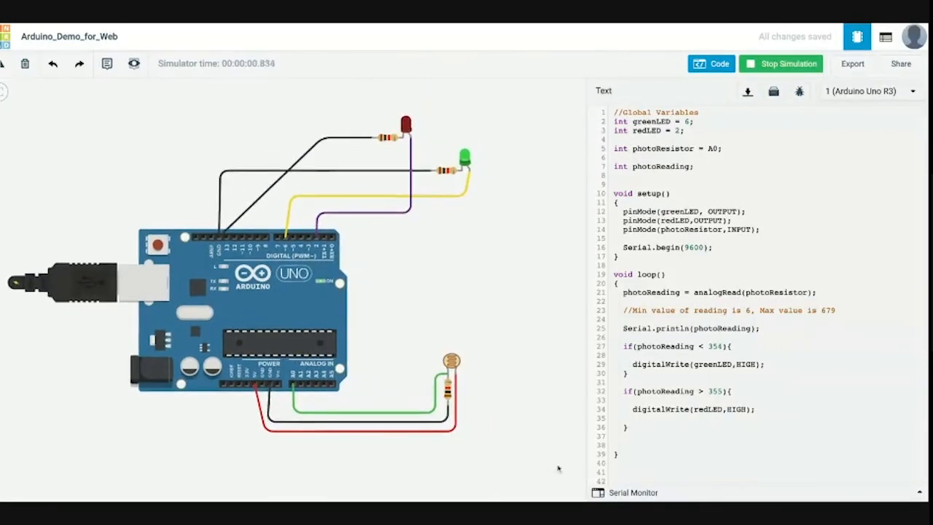
pyautogui.click(632, 492)
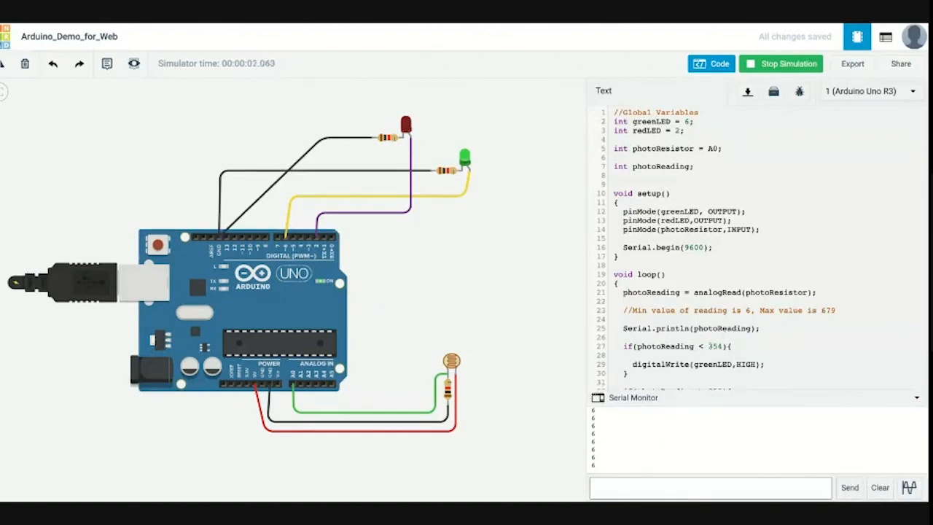
# Raise the photoresistor's light level partway, return it to the darkest setting, and stop the simulation.
pyautogui.click(452, 361)
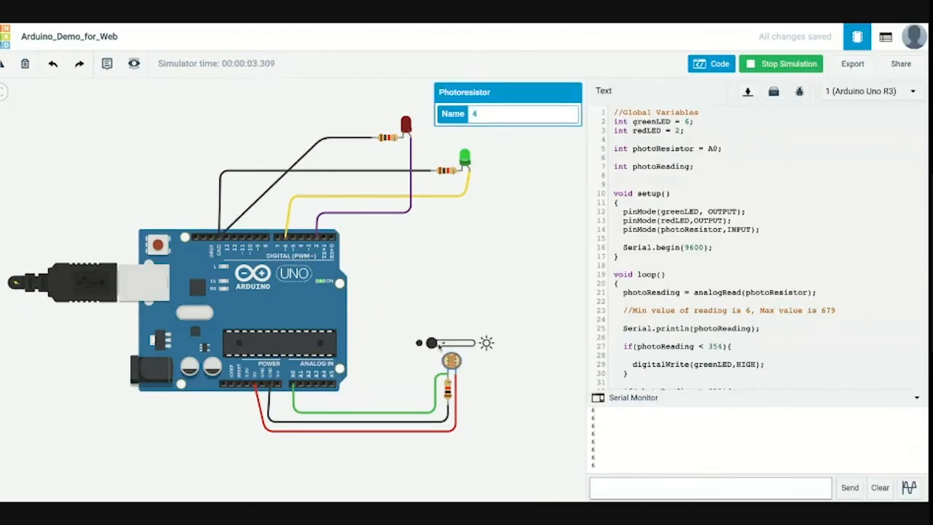
pyautogui.moveTo(430, 342); pyautogui.dragTo(444, 342)
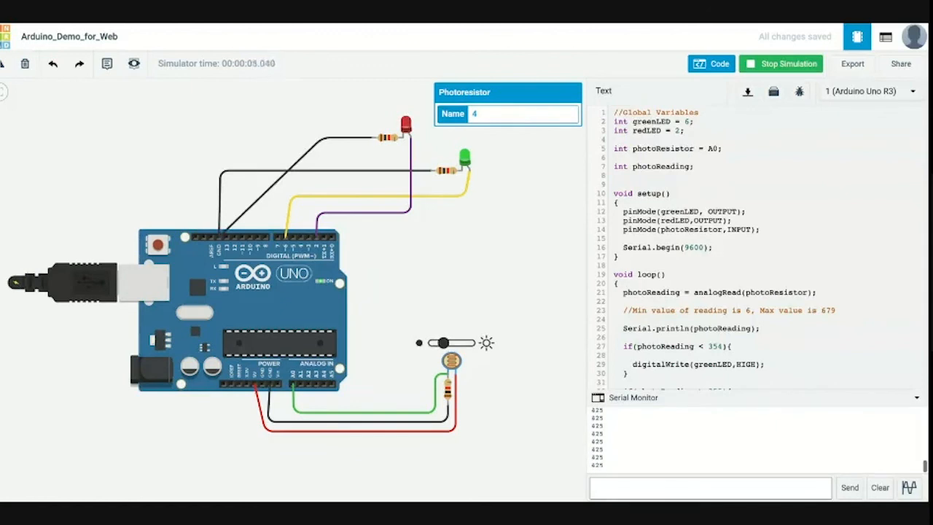
pyautogui.moveTo(444, 342)
pyautogui.mouseDown()
pyautogui.moveTo(472, 343)
pyautogui.moveTo(431, 342)
pyautogui.mouseUp()
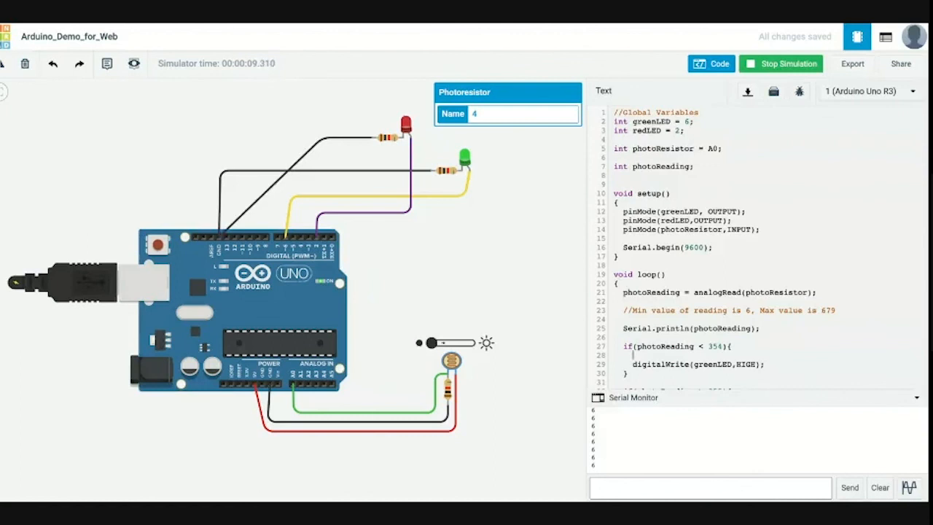
pyautogui.click(781, 64)
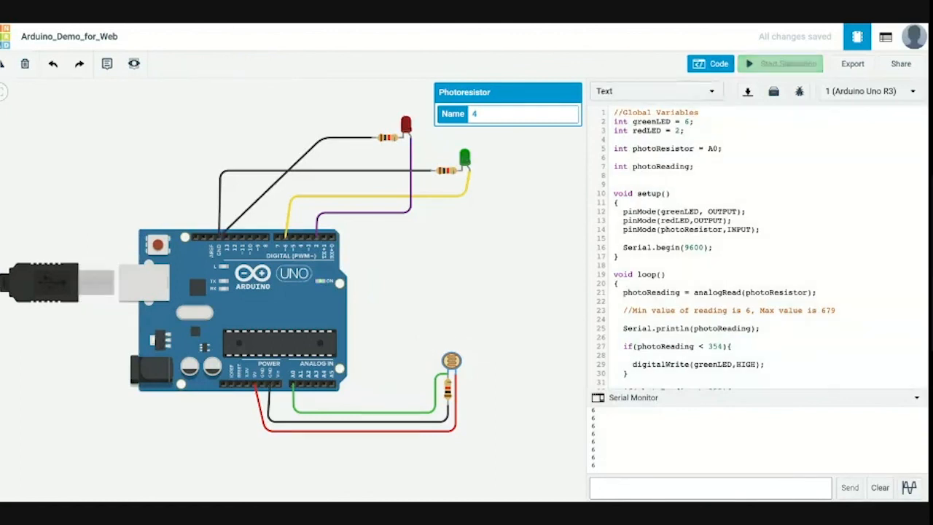
# Add "digitalWrite(redLED,LOW);" below the greenLED line in the photoReading < 354 block.
pyautogui.scroll(-1, 713, 360)
pyautogui.scroll(-3, 713, 360)
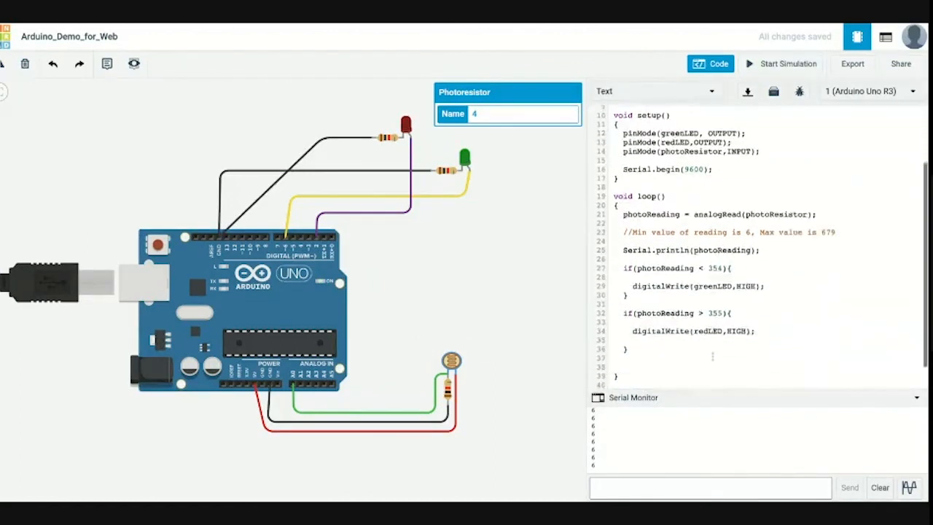
pyautogui.click(768, 272)
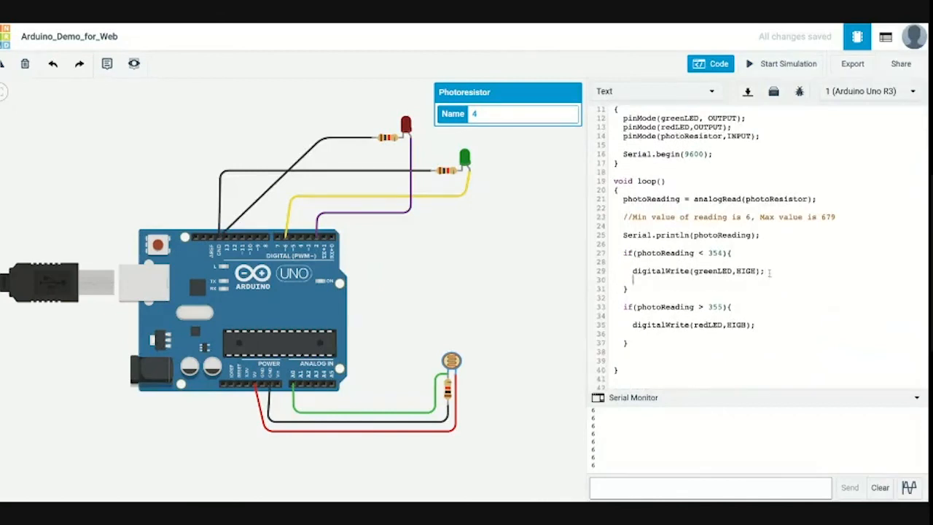
pyautogui.scroll(4, 713, 356)
pyautogui.scroll(-1, 713, 356)
pyautogui.scroll(-3, 713, 355)
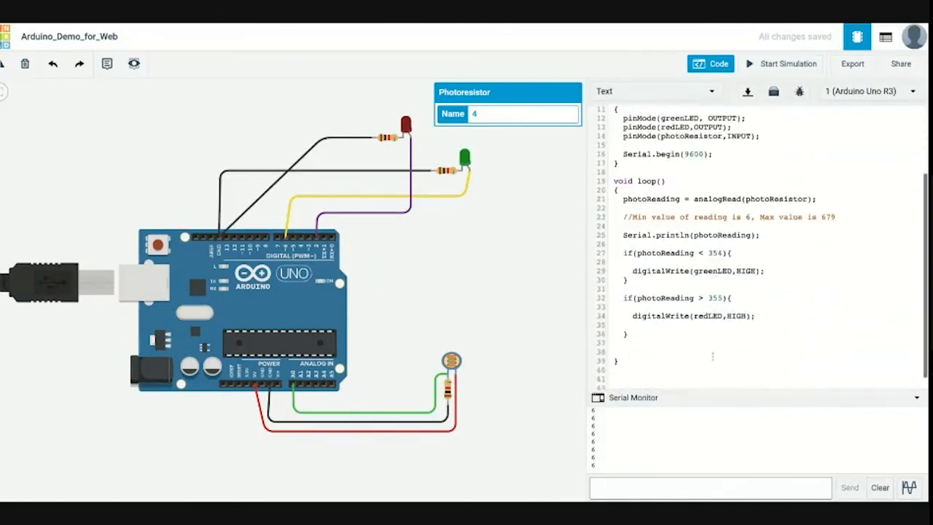
pyautogui.press('Return')
pyautogui.write('digi')
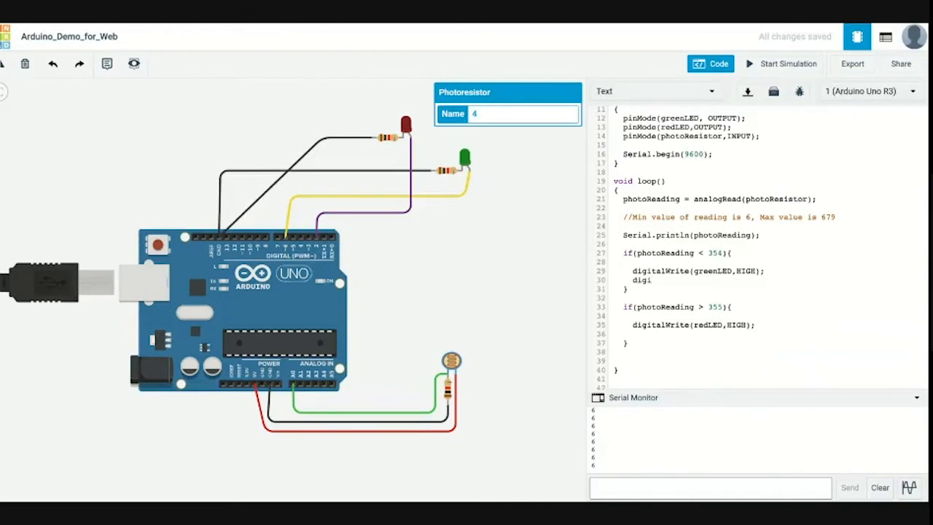
pyautogui.write('talWrite')
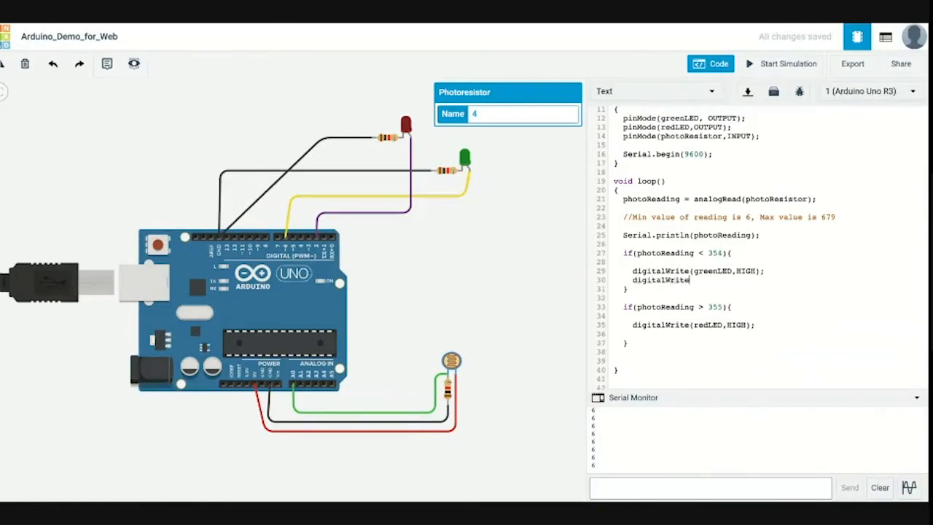
pyautogui.write('(redL')
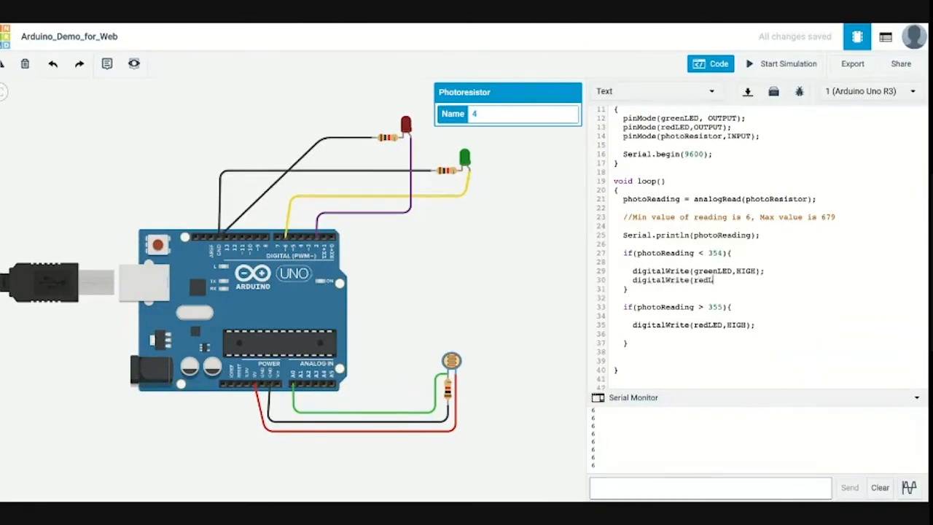
pyautogui.write('ED,LOW);')
# Simulate the sketch with the photoresistor's light level raised from darkest to brightest, then stop the simulation.
pyautogui.click(752, 65)
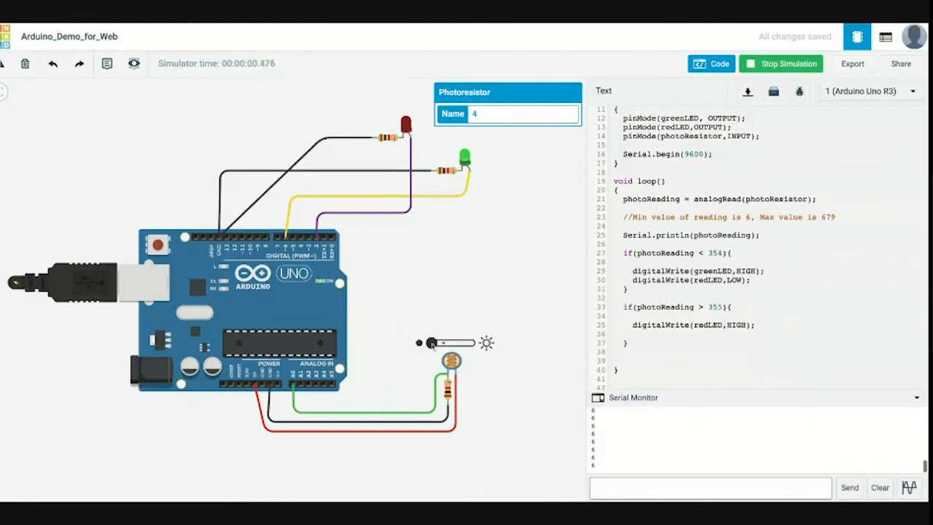
pyautogui.moveTo(431, 343)
pyautogui.mouseDown()
pyautogui.moveTo(470, 343)
pyautogui.moveTo(430, 342)
pyautogui.mouseUp()
pyautogui.moveTo(432, 342); pyautogui.dragTo(472, 343)
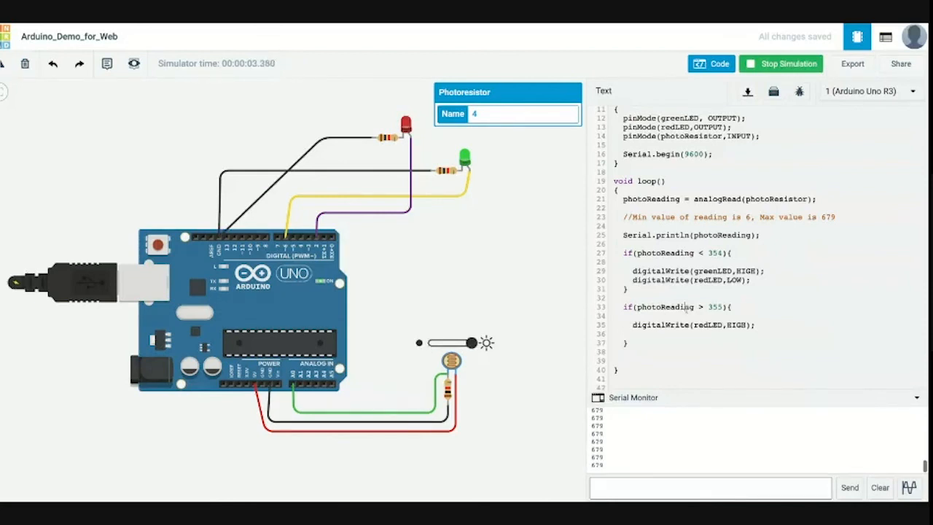
pyautogui.click(646, 315)
pyautogui.click(785, 64)
# Add "digitalWrite(greenLED,LOW);" below the redLED line in the photoReading > 355 block.
pyautogui.click(757, 324)
pyautogui.press('Return')
pyautogui.write('digi')
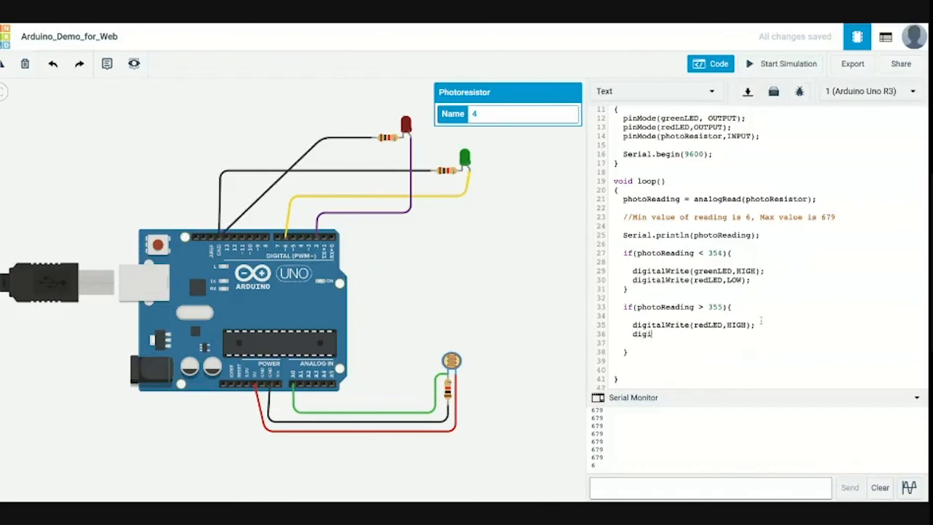
pyautogui.write('talWrite(greenLED,LOW);')
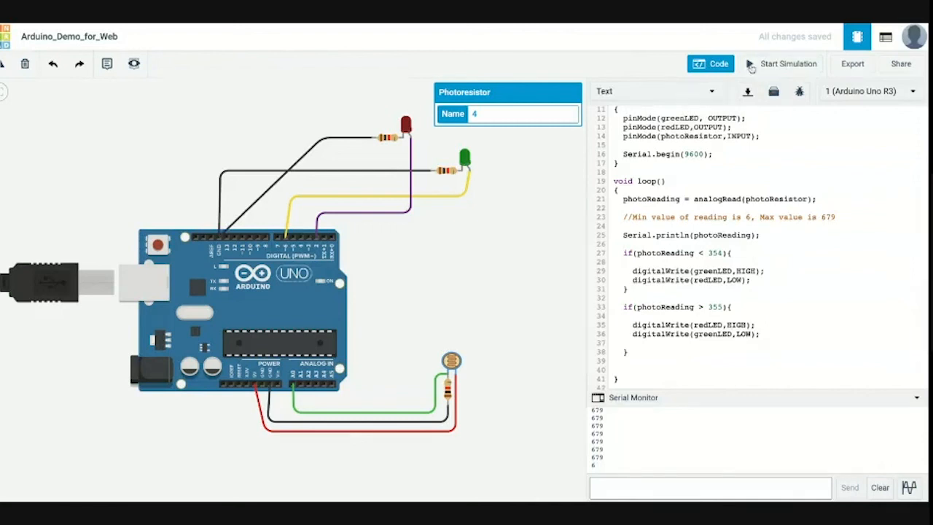
# Simulate the completed sketch to test the LEDs with the photoresistor's light slider, ending at the darkest setting, and stop the simulation.
pyautogui.click(750, 67)
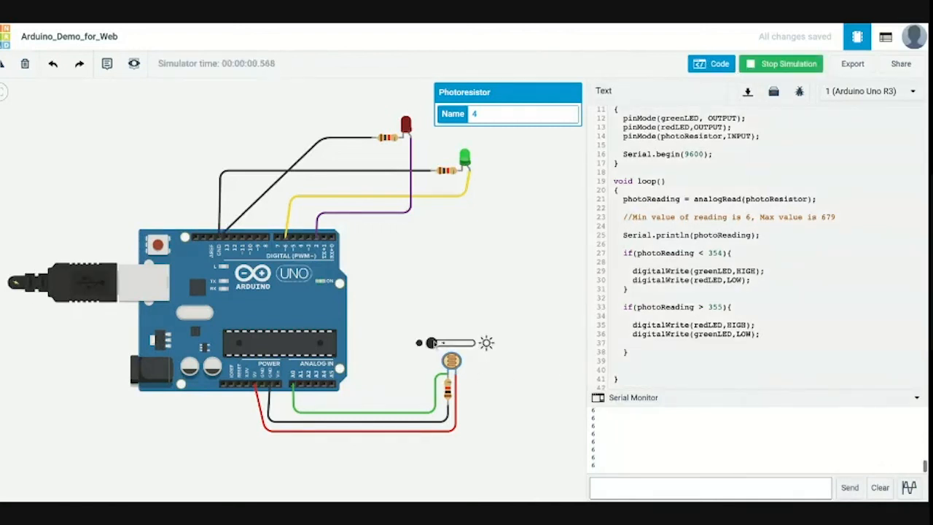
pyautogui.moveTo(435, 342)
pyautogui.mouseDown()
pyautogui.moveTo(472, 343)
pyautogui.moveTo(431, 342)
pyautogui.mouseUp()
pyautogui.scroll(3, 653, 350)
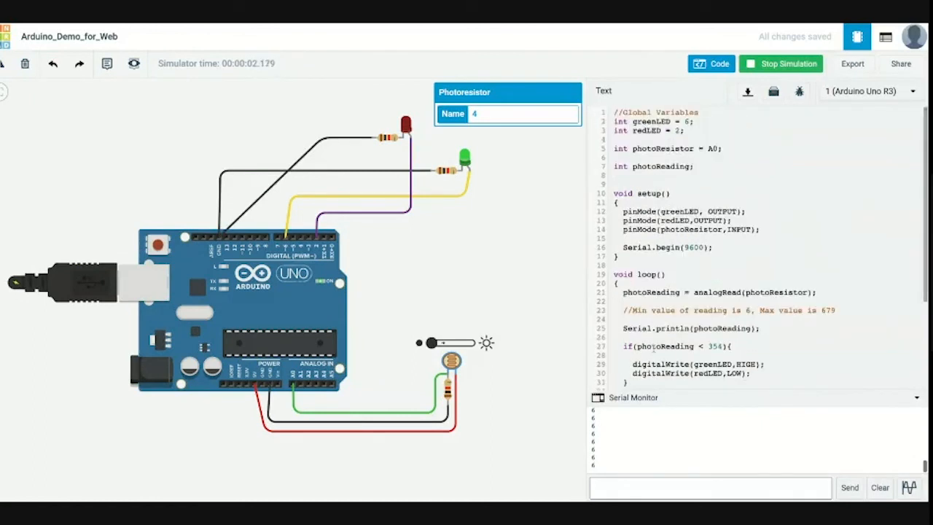
pyautogui.click(761, 64)
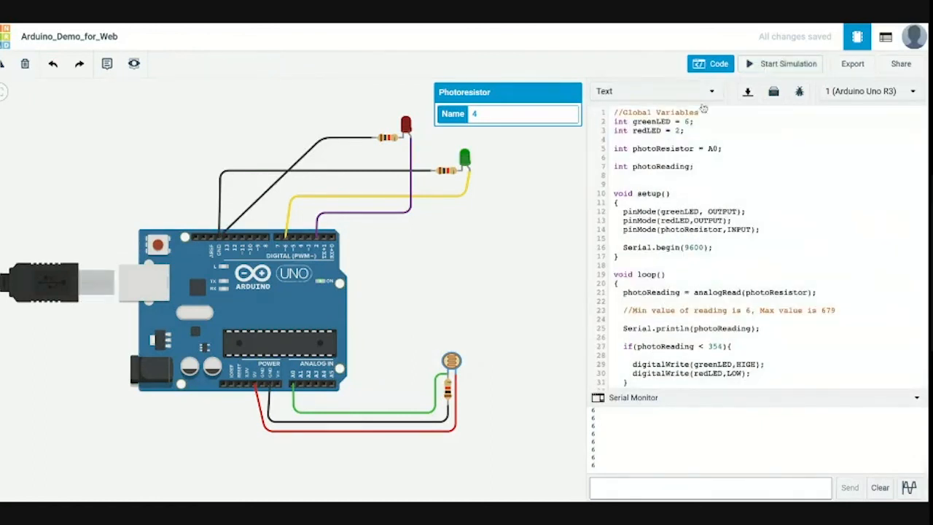
# Set a breakpoint on code line 12 and deselect the photoresistor.
pyautogui.click(593, 210)
pyautogui.click(565, 214)
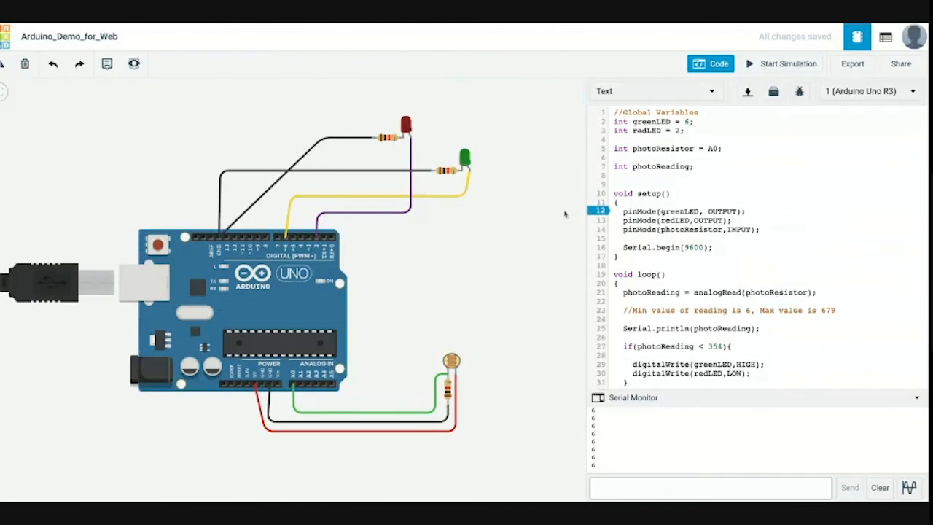
pyautogui.scroll(-3, 565, 214)
pyautogui.scroll(3, 564, 213)
pyautogui.scroll(-3, 565, 213)
pyautogui.scroll(1, 564, 214)
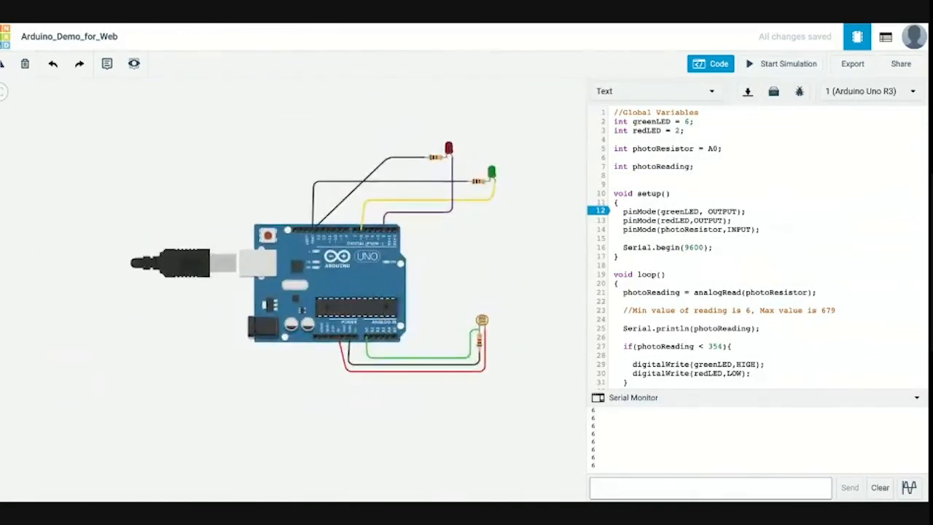